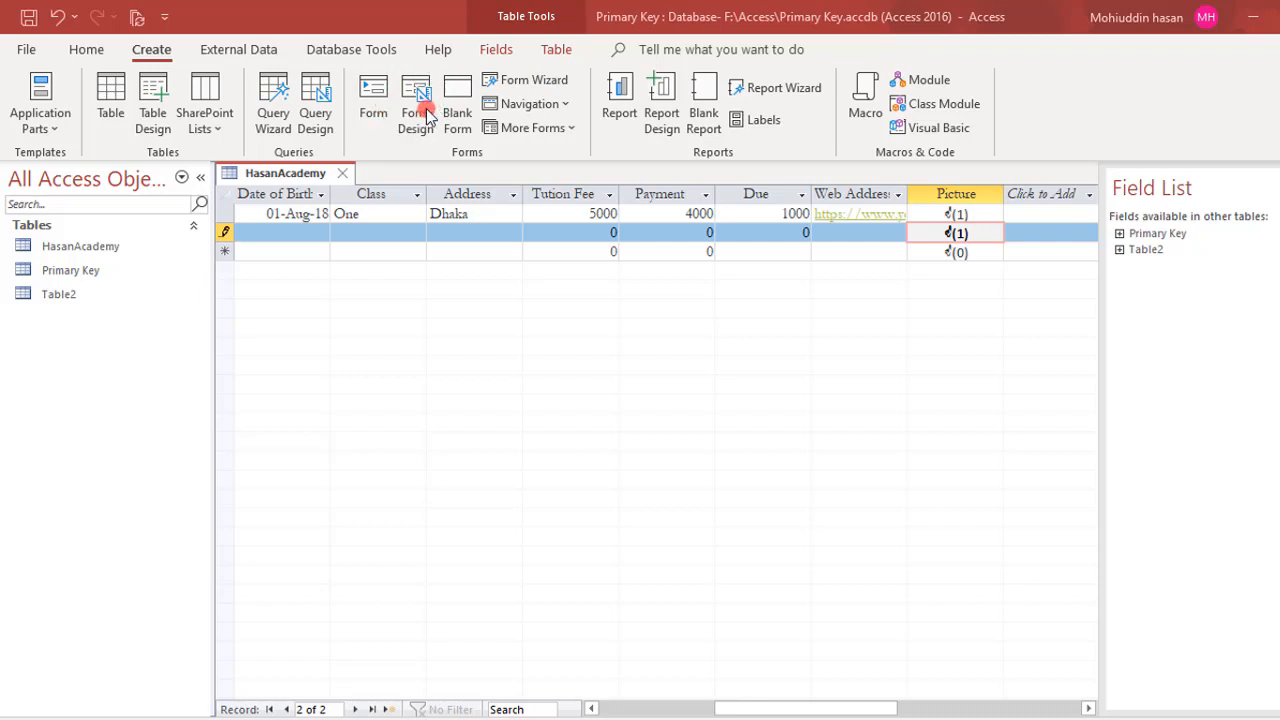
Step: Look over the HasanAcademy table's records and create a blank form in Design View
{"action": "left_click", "coordinate": [61, 250]}
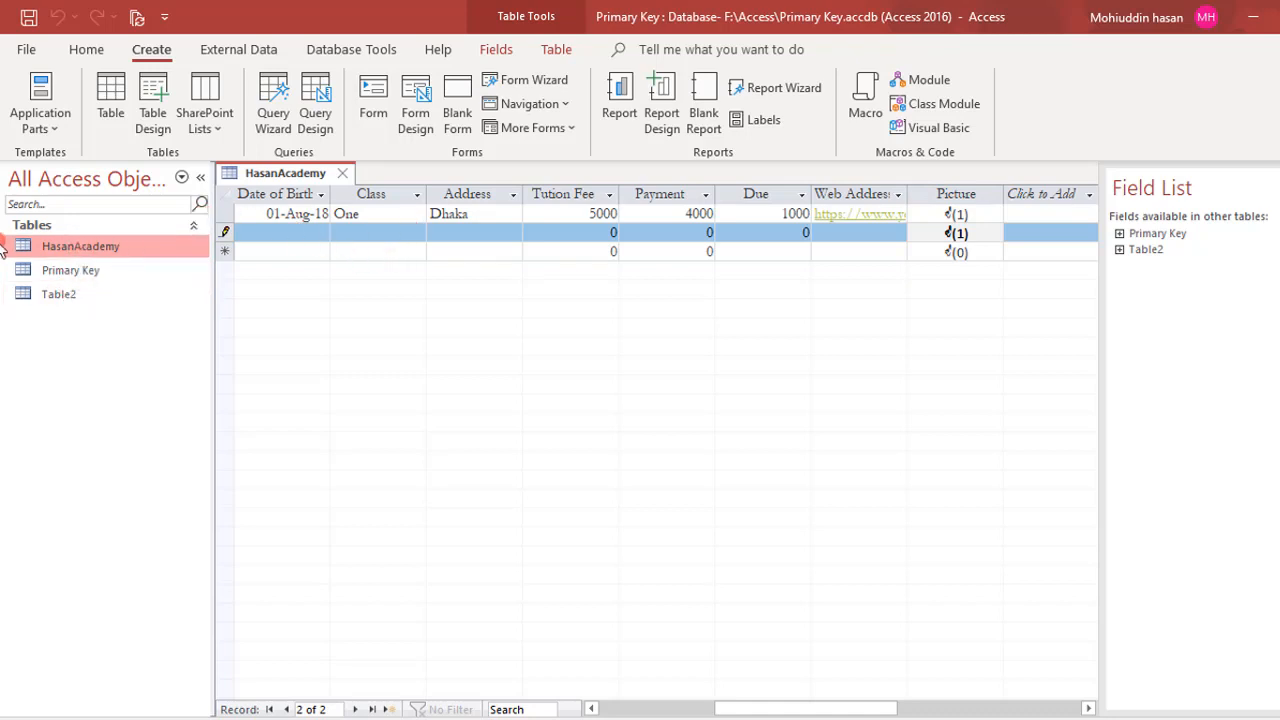
{"action": "left_click", "coordinate": [451, 246]}
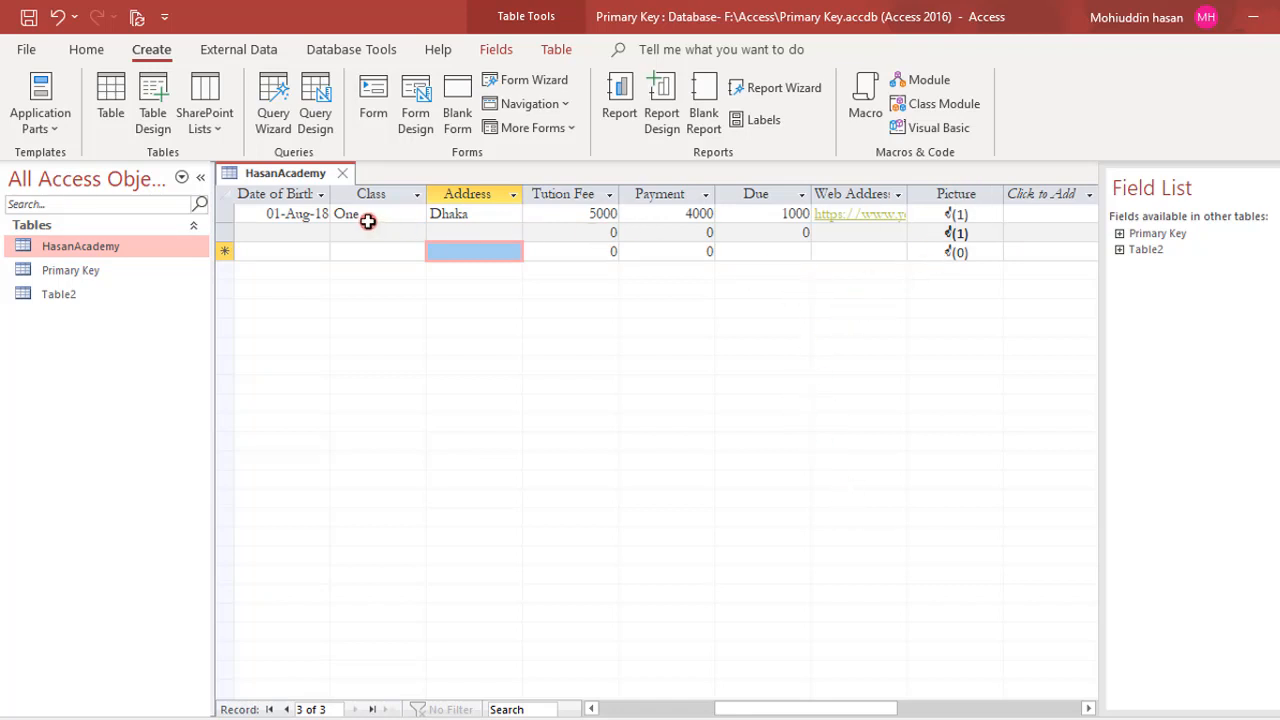
{"action": "left_click_drag", "start_coordinate": [757, 706], "coordinate": [560, 680]}
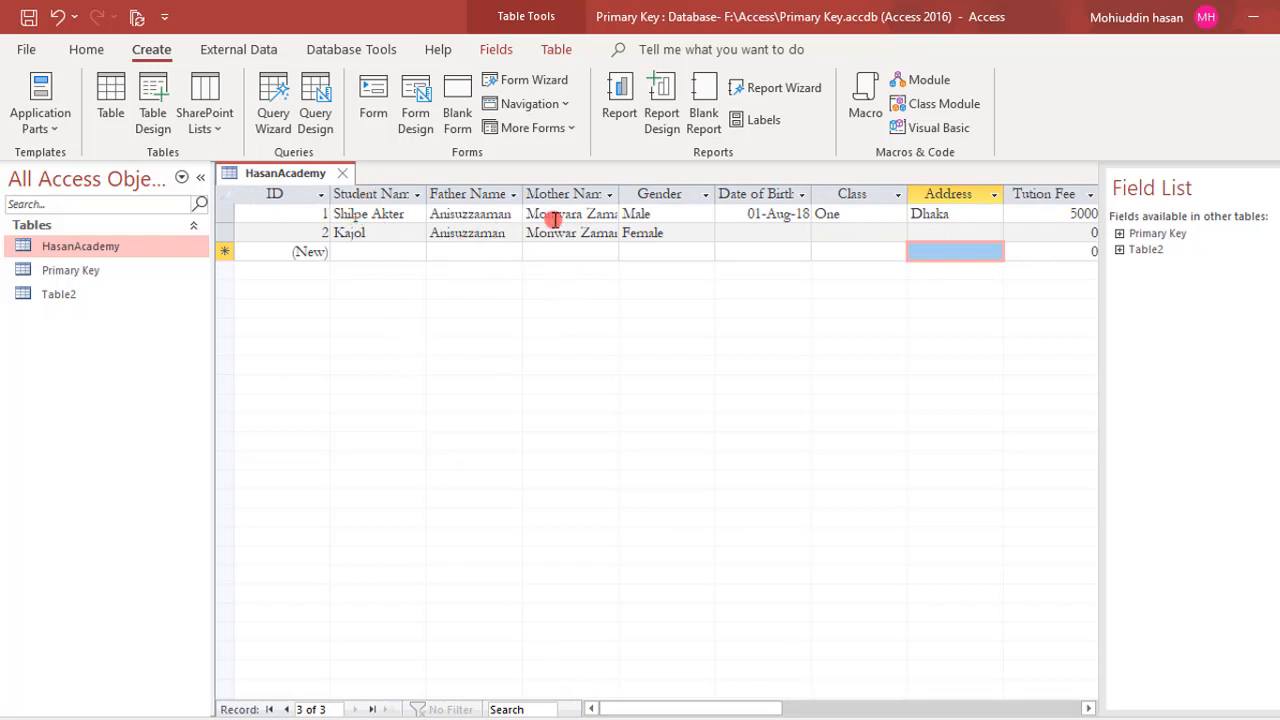
{"action": "left_click", "coordinate": [496, 226]}
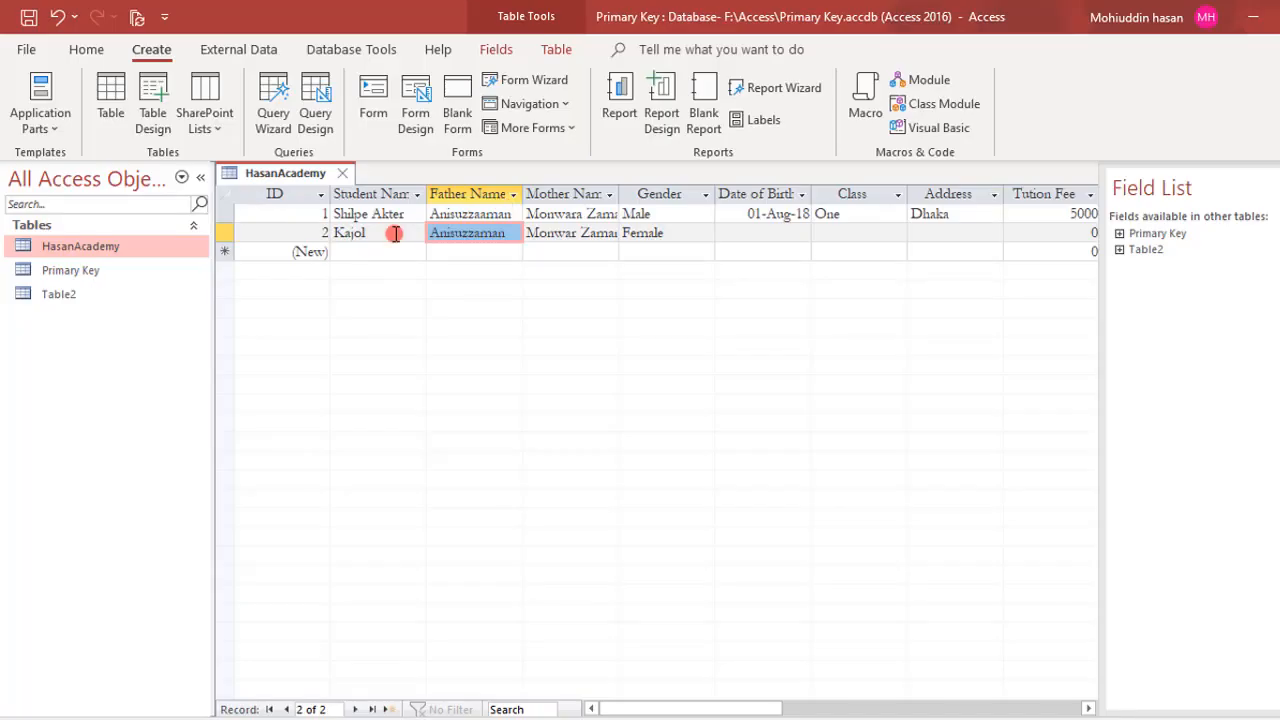
{"action": "left_click", "coordinate": [362, 213]}
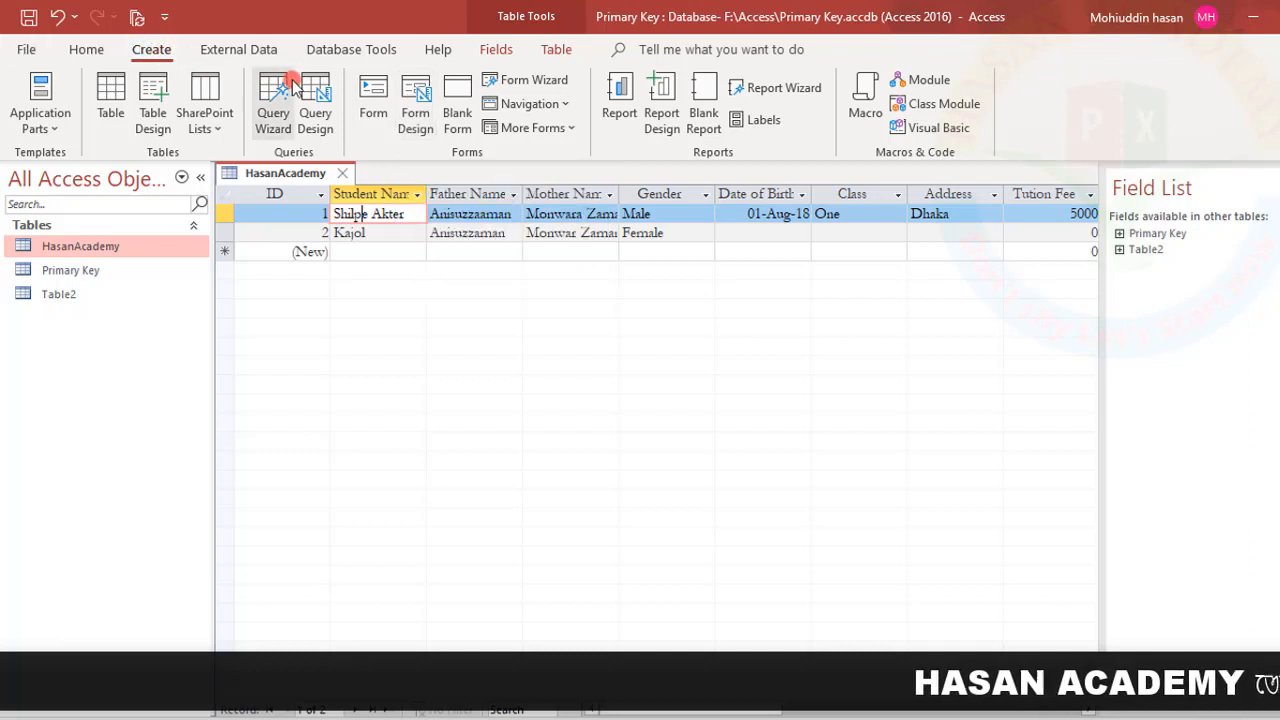
{"action": "left_click", "coordinate": [424, 97]}
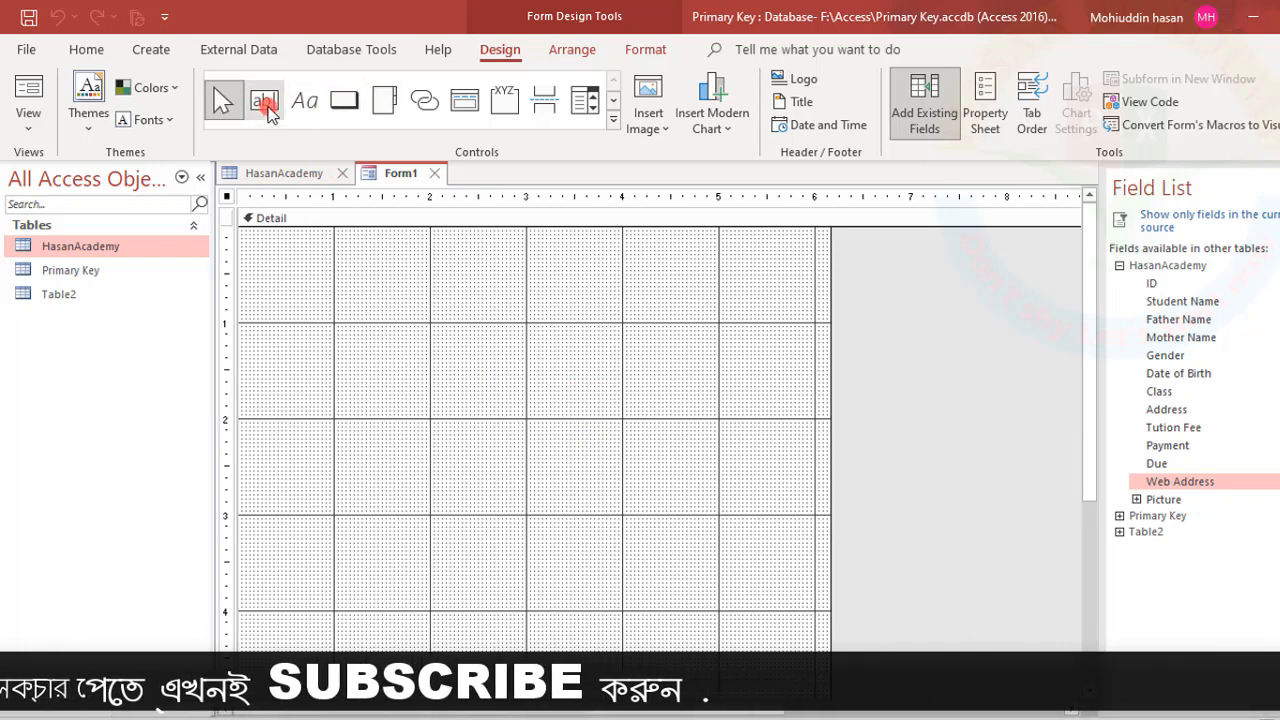
{"action": "left_click", "coordinate": [264, 103]}
{"action": "left_click", "coordinate": [328, 281]}
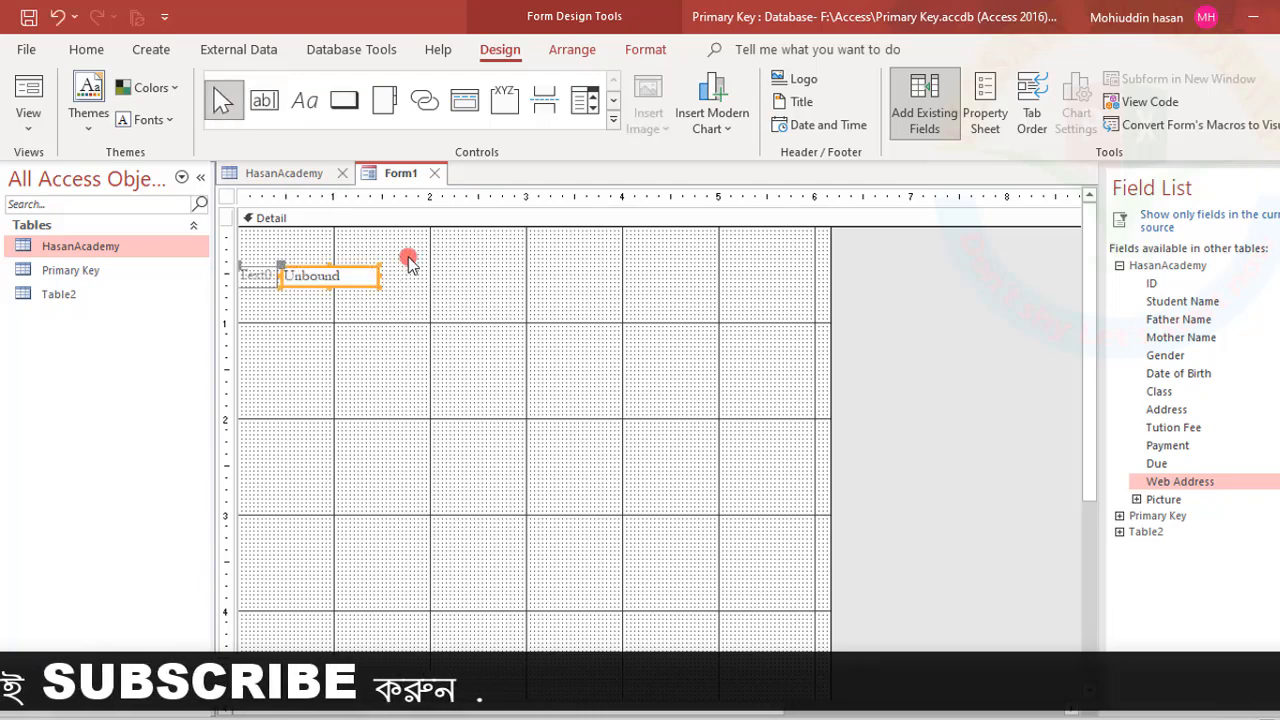
{"action": "left_click", "coordinate": [343, 100]}
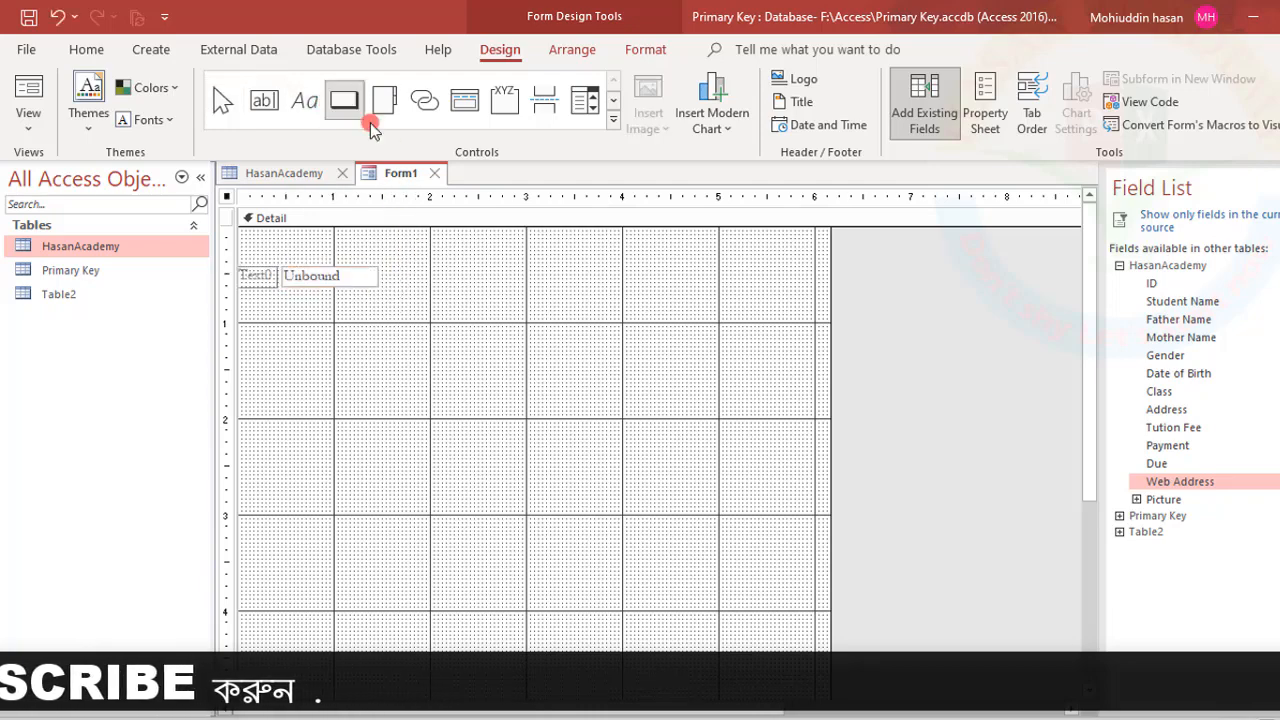
{"action": "left_click_drag", "start_coordinate": [510, 288], "coordinate": [747, 298]}
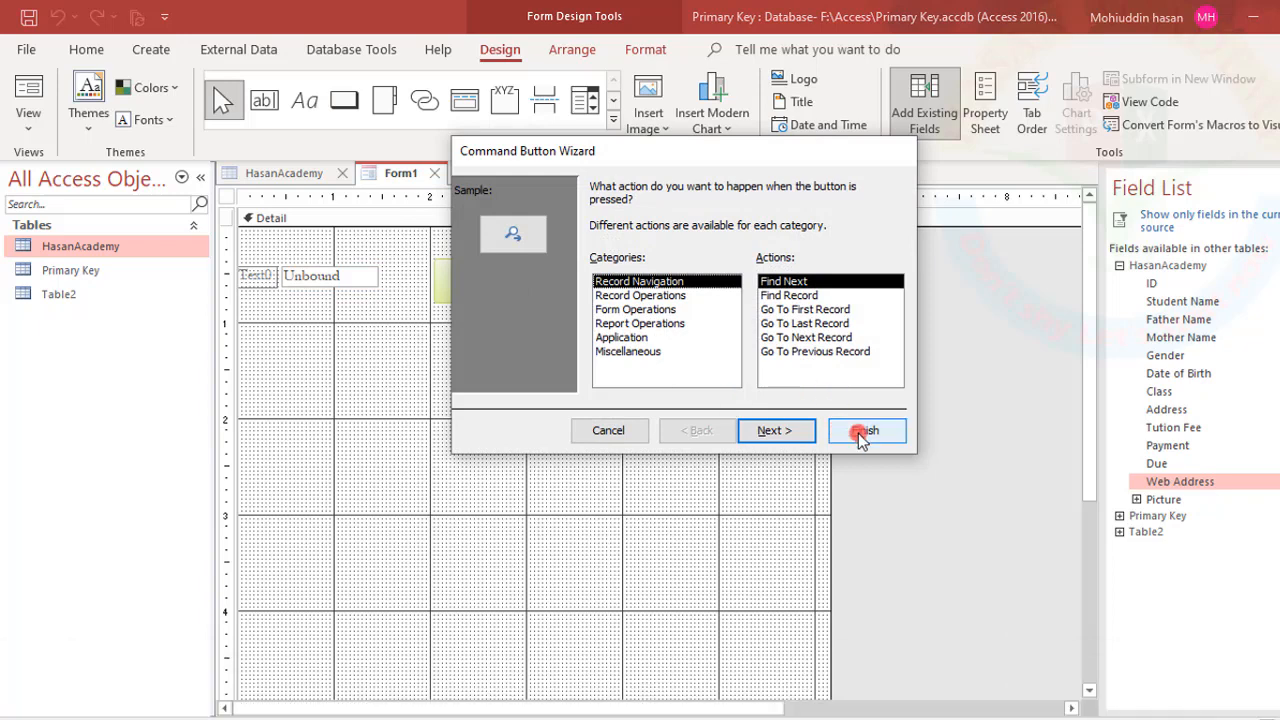
{"action": "left_click", "coordinate": [858, 434]}
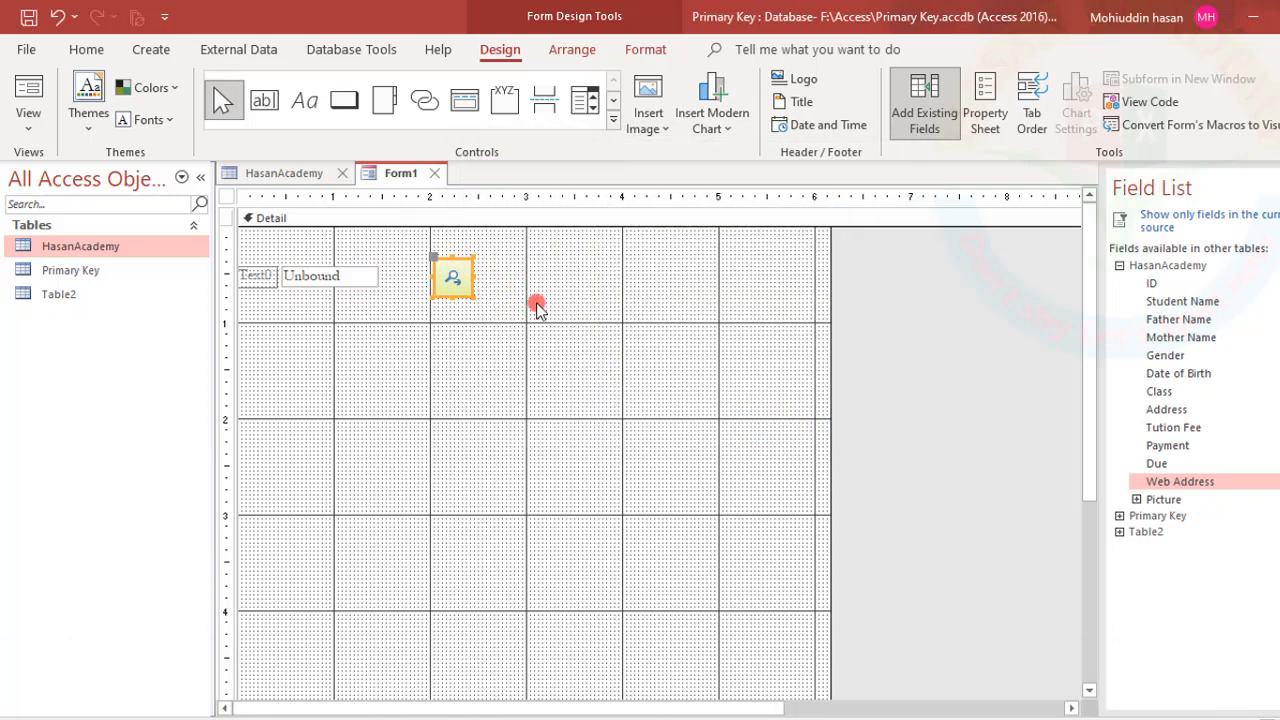
{"action": "left_click", "coordinate": [324, 106]}
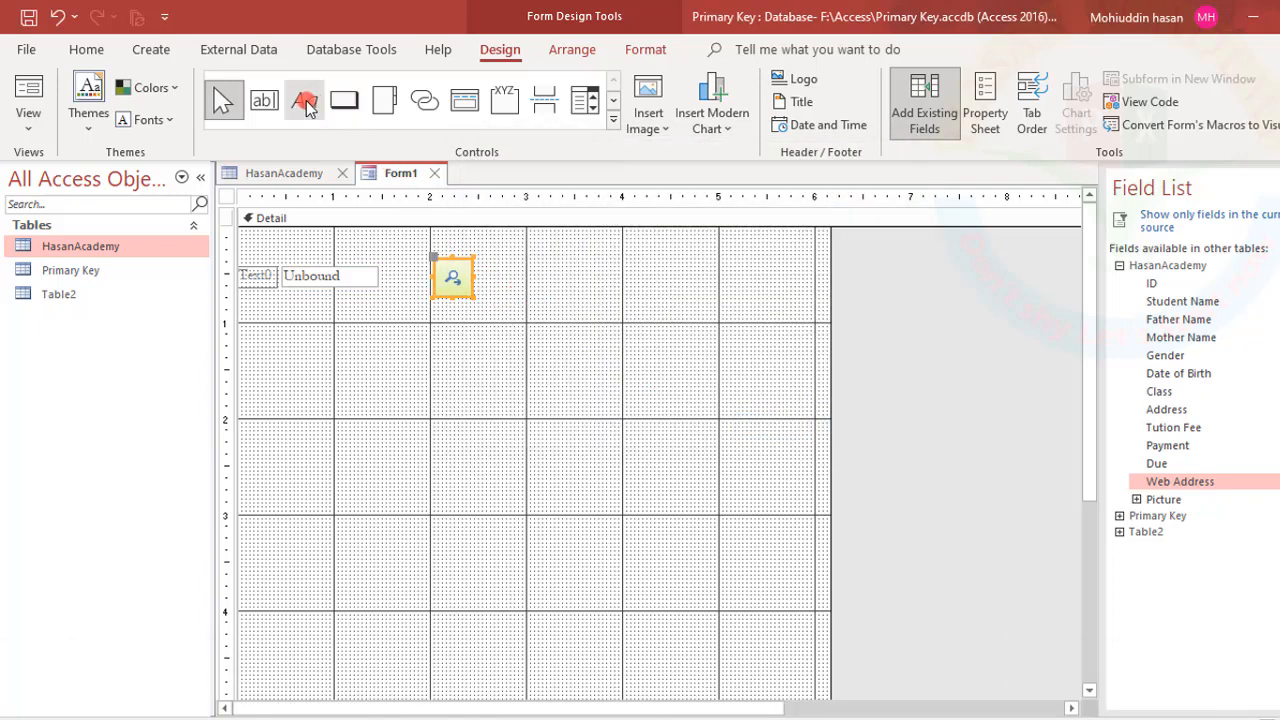
{"action": "left_click_drag", "start_coordinate": [467, 331], "coordinate": [600, 364]}
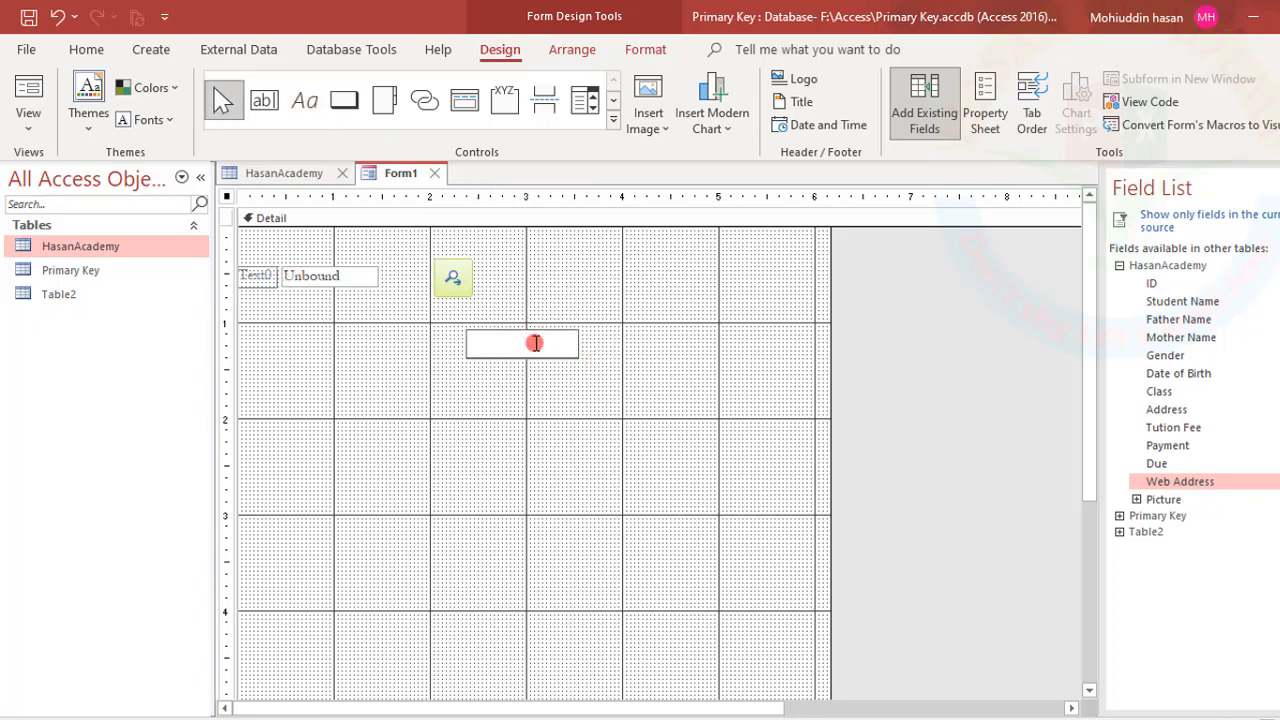
{"action": "key", "text": "ctrl+z"}
{"action": "key", "text": "ctrl+z"}
{"action": "key", "text": "ctrl+z"}
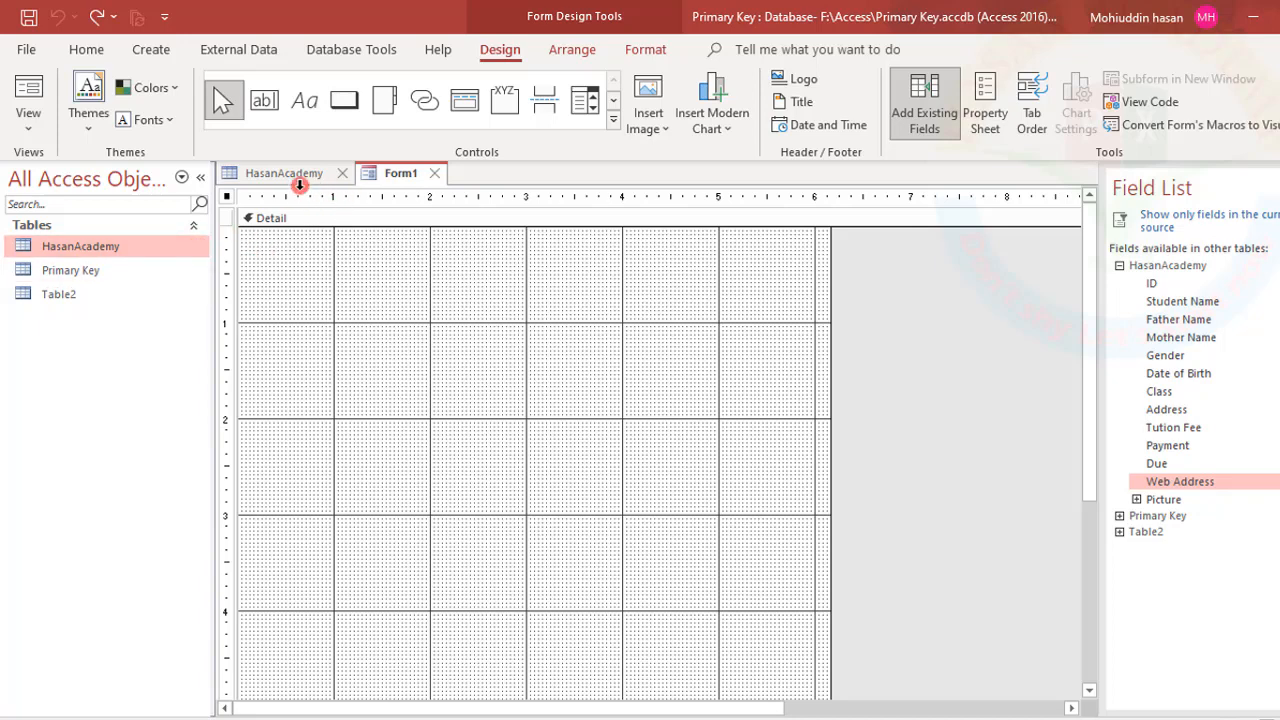
{"action": "left_click", "coordinate": [280, 177]}
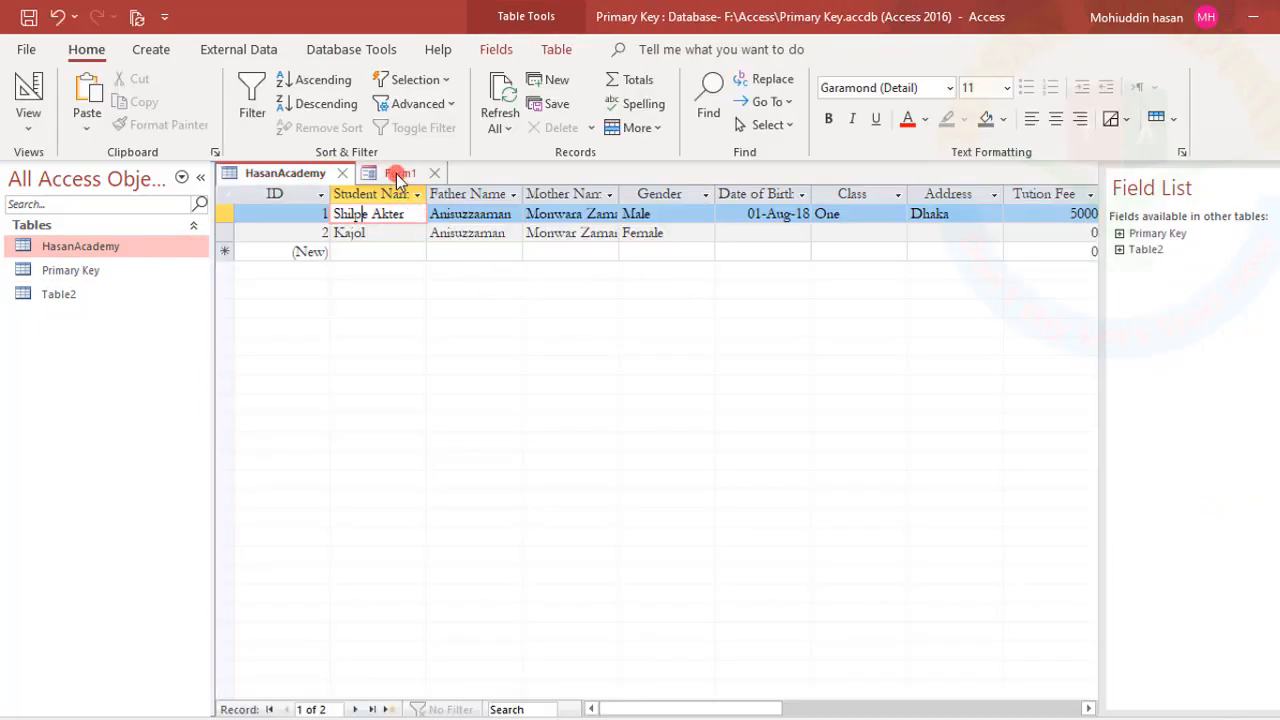
{"action": "left_click", "coordinate": [398, 174]}
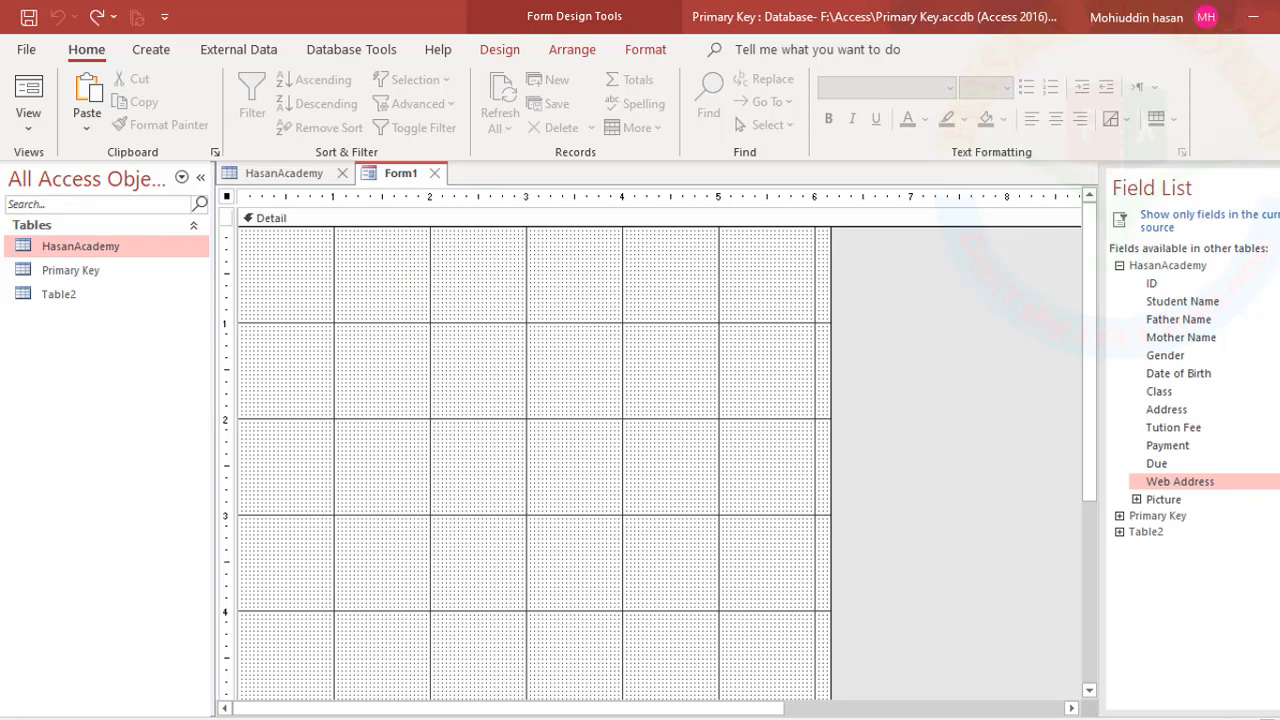
{"action": "left_click", "coordinate": [1278, 188]}
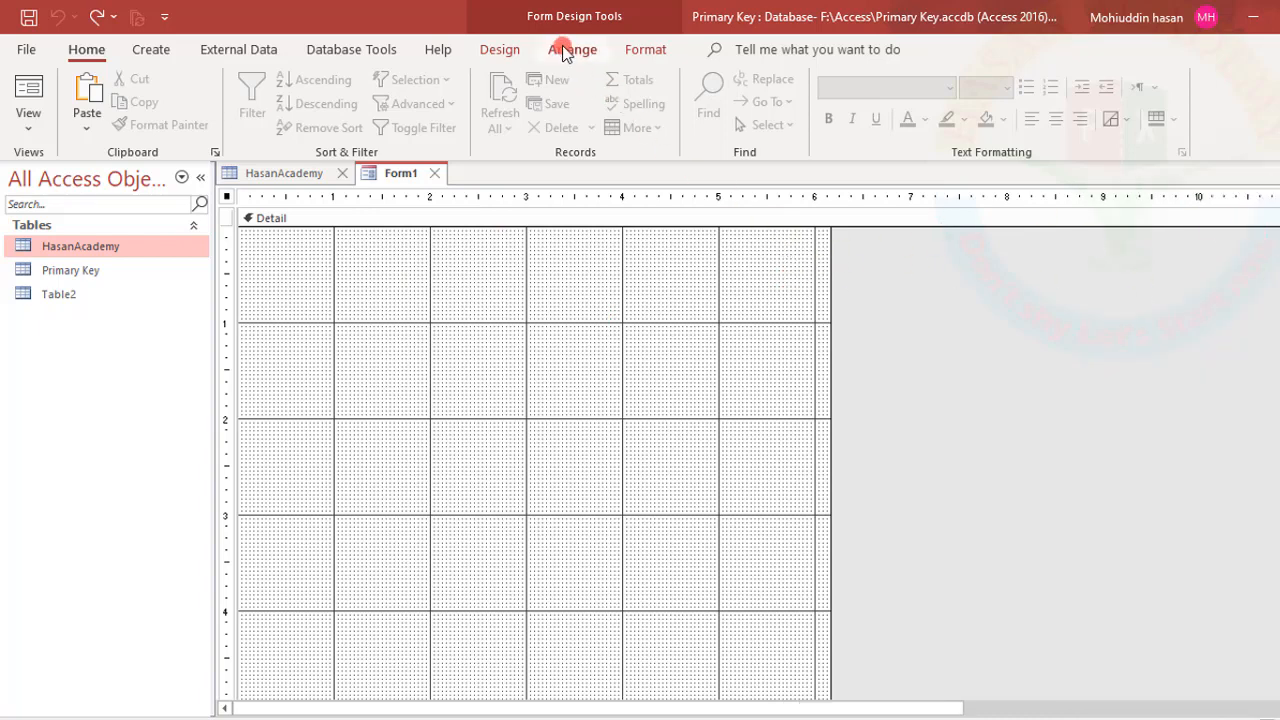
{"action": "left_click", "coordinate": [638, 52]}
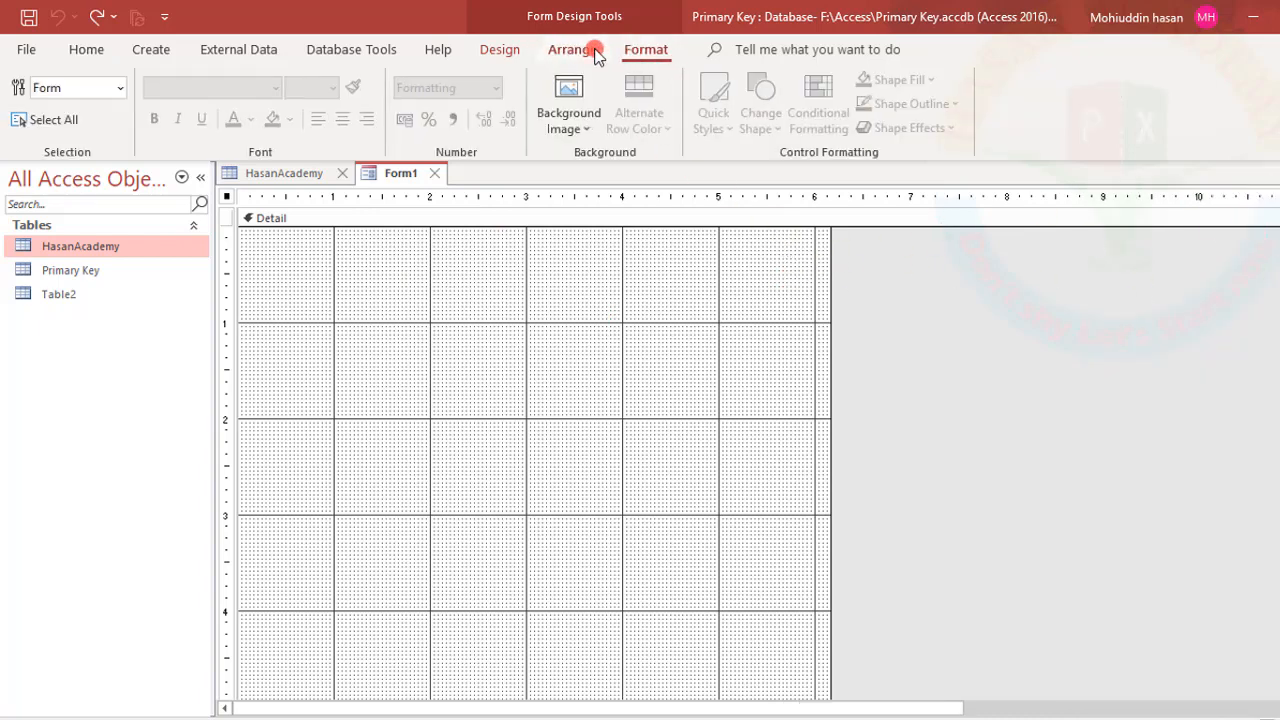
{"action": "left_click", "coordinate": [590, 50]}
{"action": "left_click", "coordinate": [500, 50]}
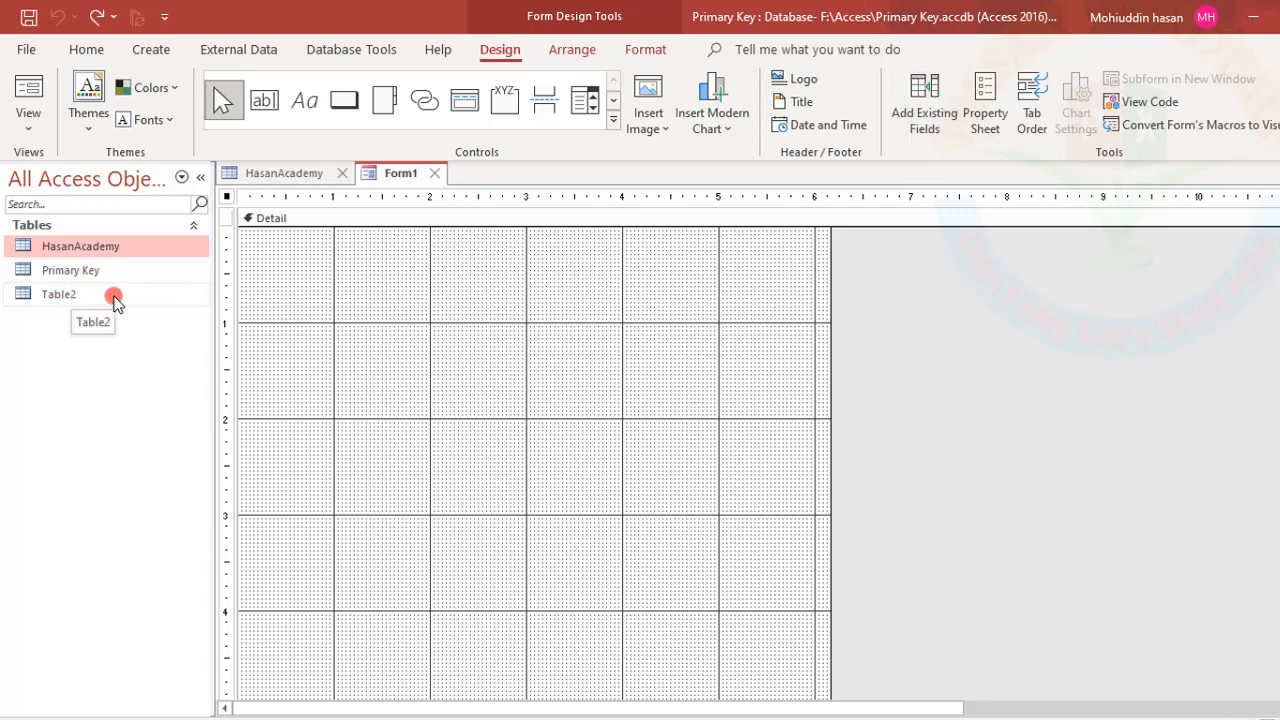
{"action": "left_click", "coordinate": [922, 92]}
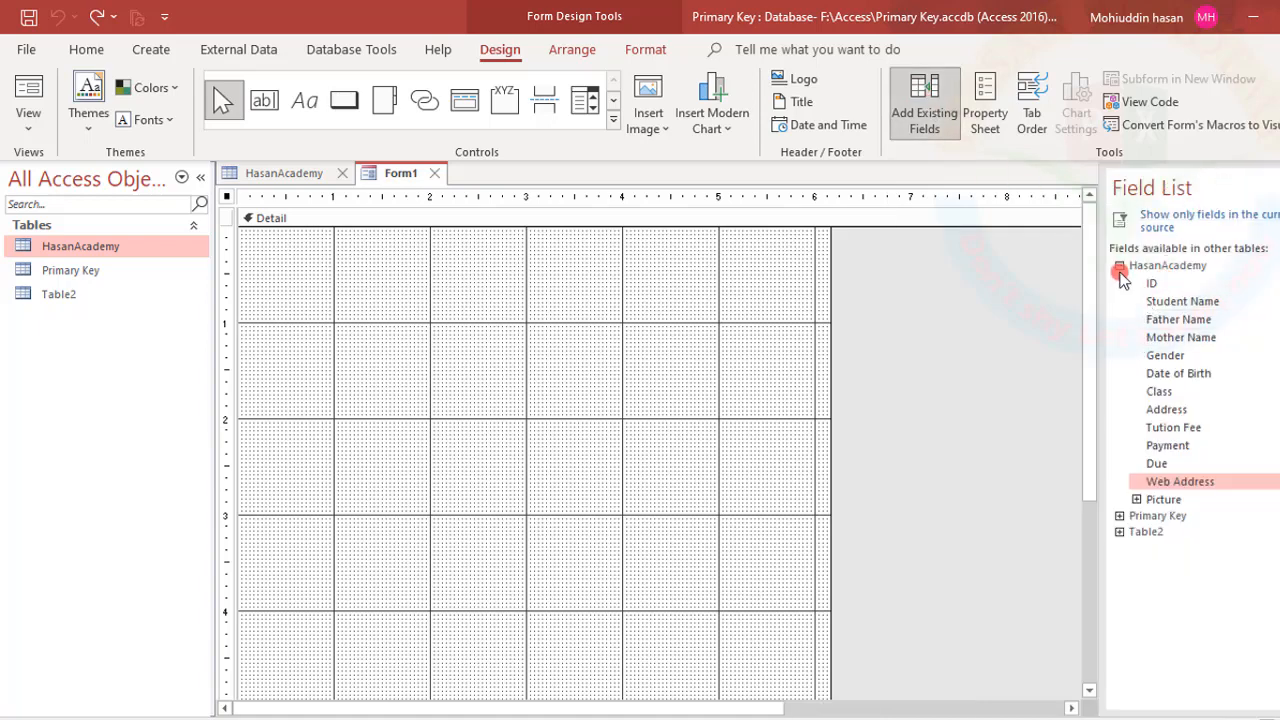
Step: Check the HasanAcademy fields available for the form against the columns of the HasanAcademy table
{"action": "left_click", "coordinate": [1119, 266]}
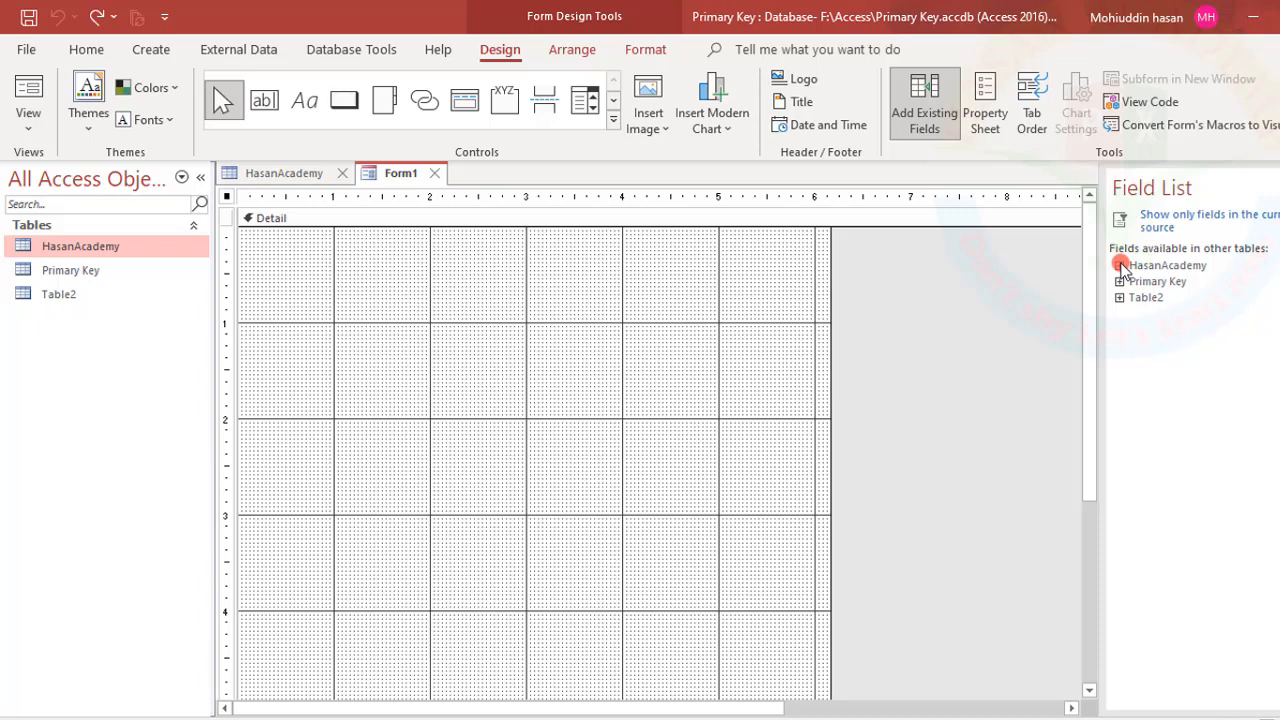
{"action": "left_click", "coordinate": [1120, 265]}
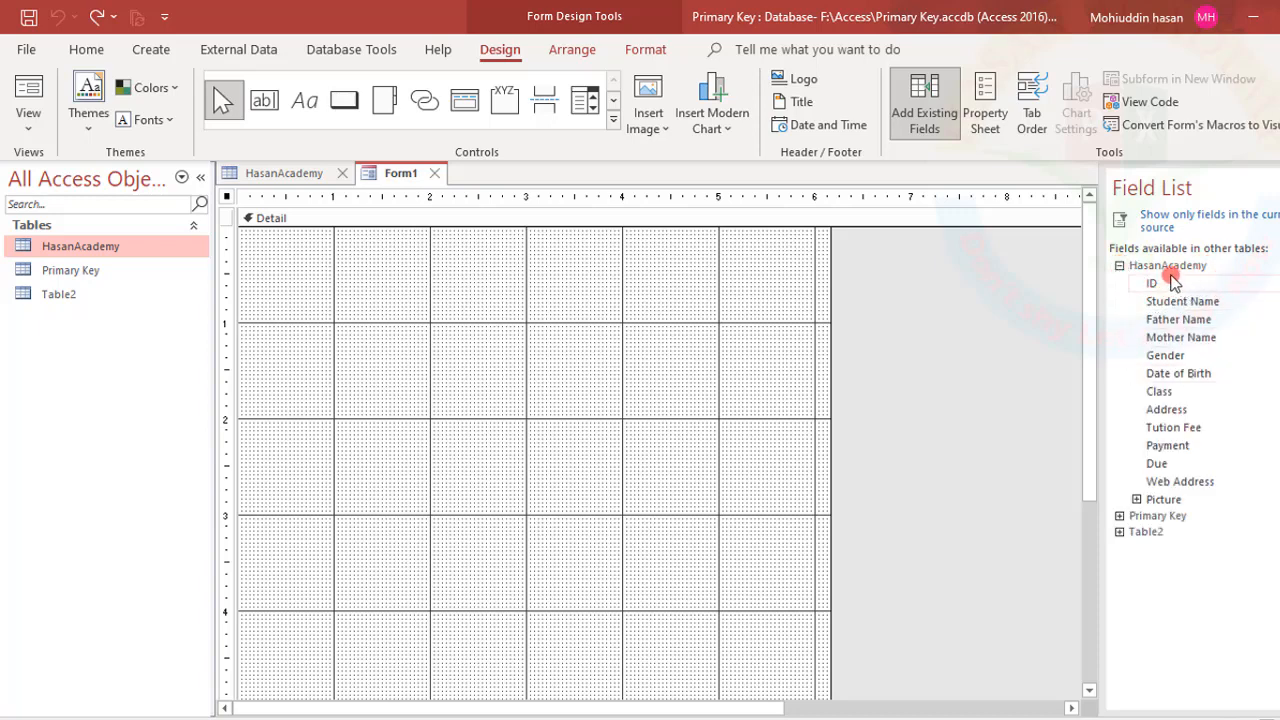
{"action": "left_click", "coordinate": [288, 174]}
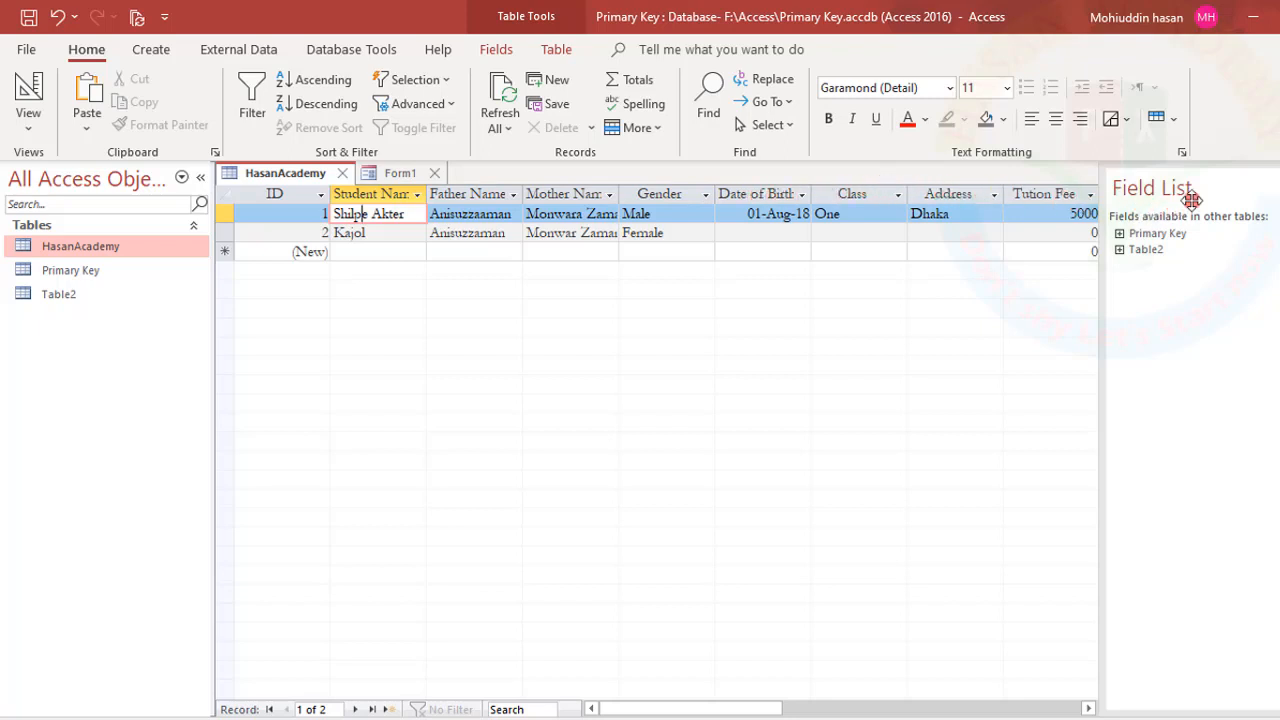
{"action": "left_click", "coordinate": [400, 173]}
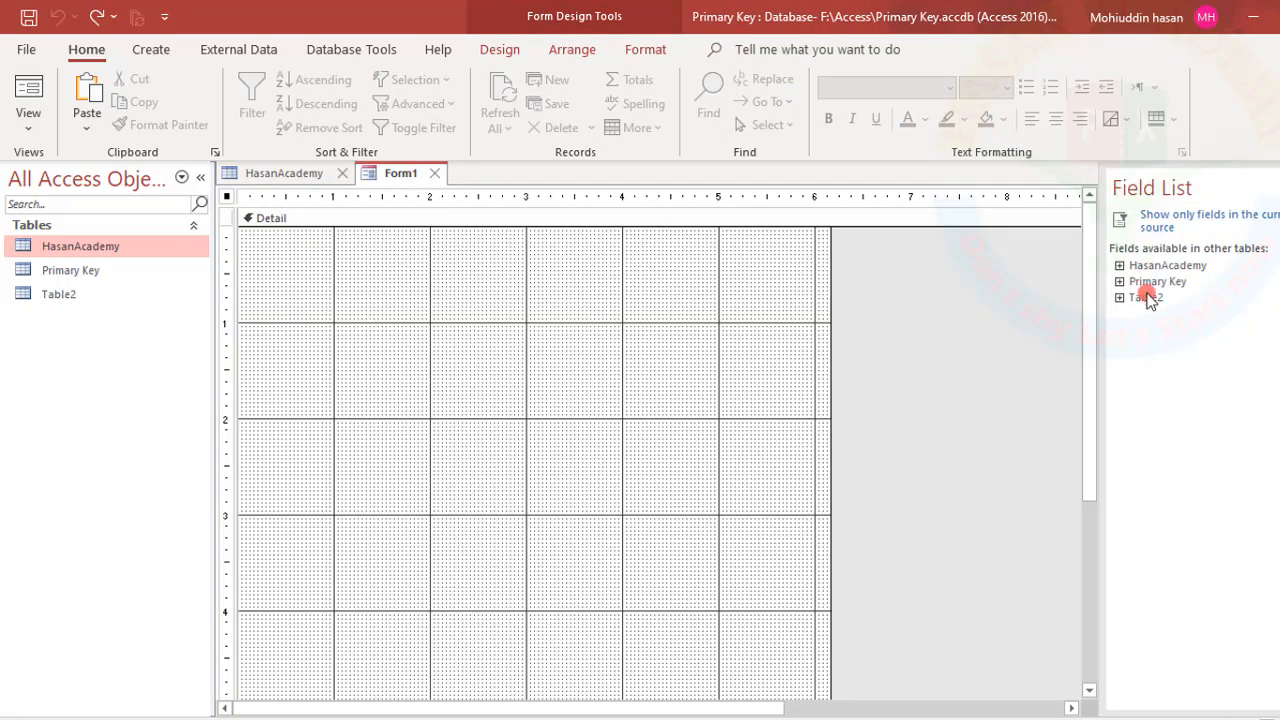
{"action": "left_click", "coordinate": [1119, 266]}
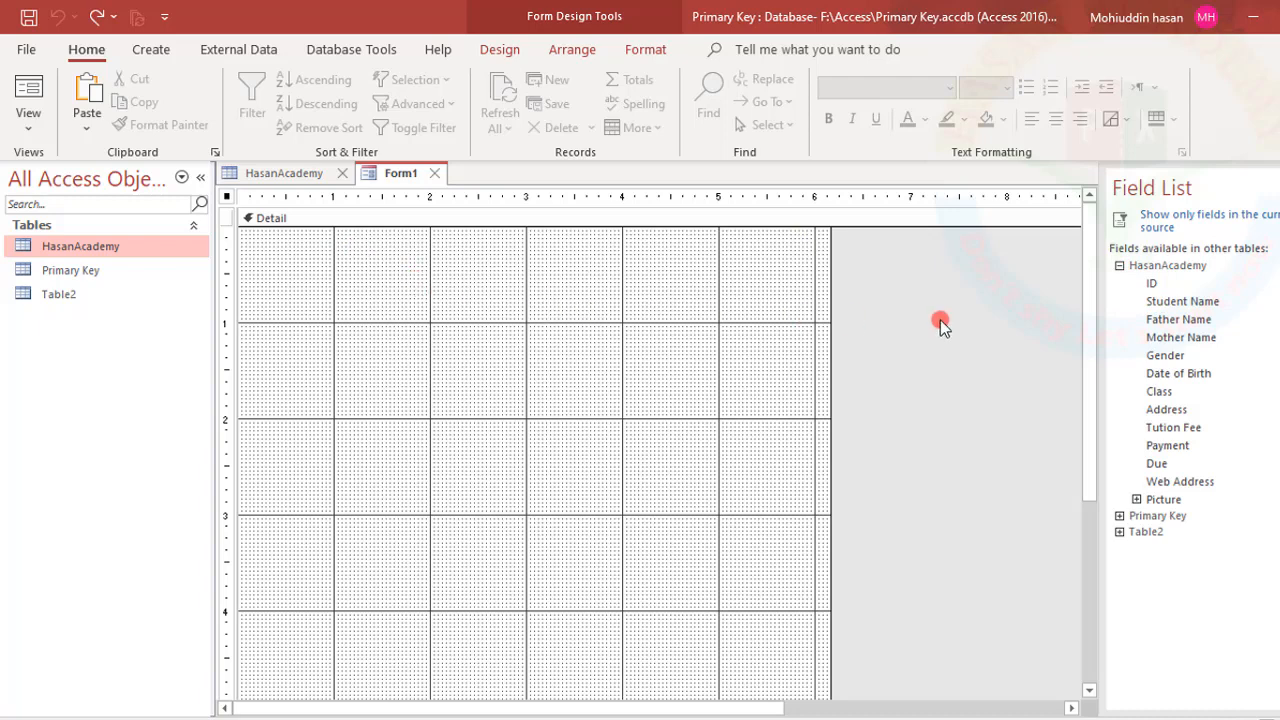
Step: Add the ID, Student Name, Father Name and Mother Name fields from HasanAcademy to the form's Detail section
{"action": "double_click", "coordinate": [1160, 284]}
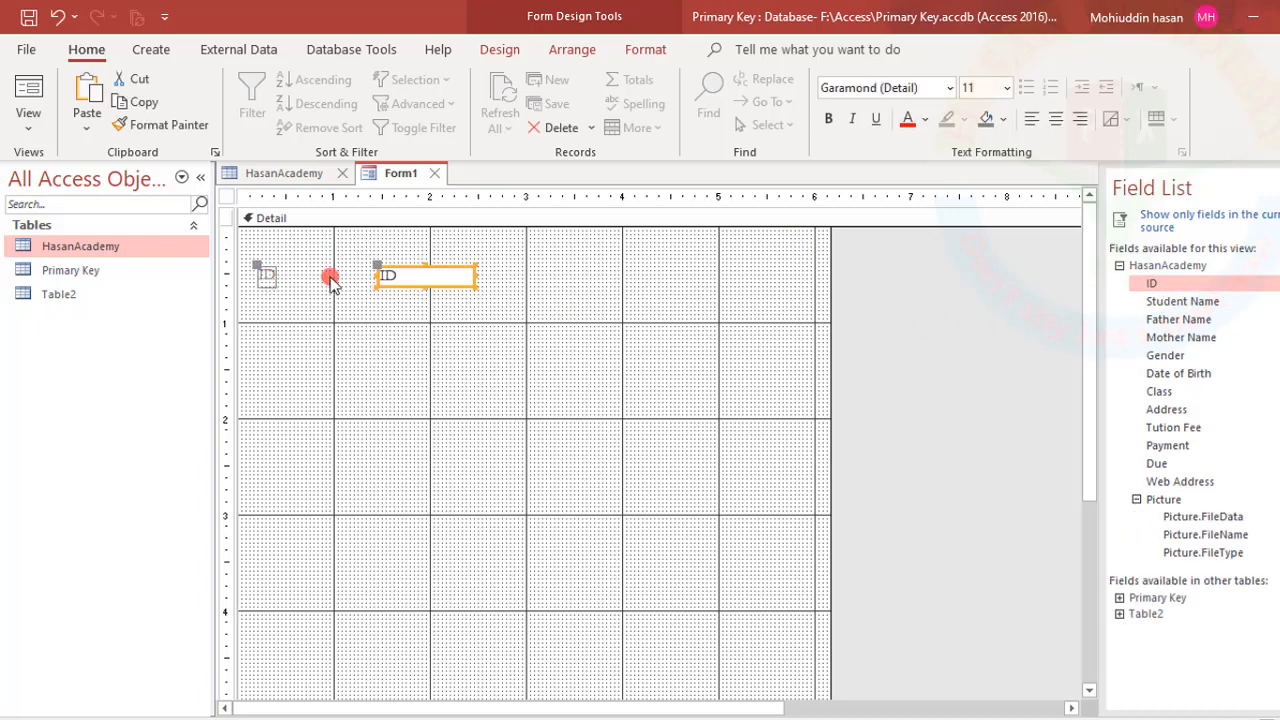
{"action": "double_click", "coordinate": [1160, 302]}
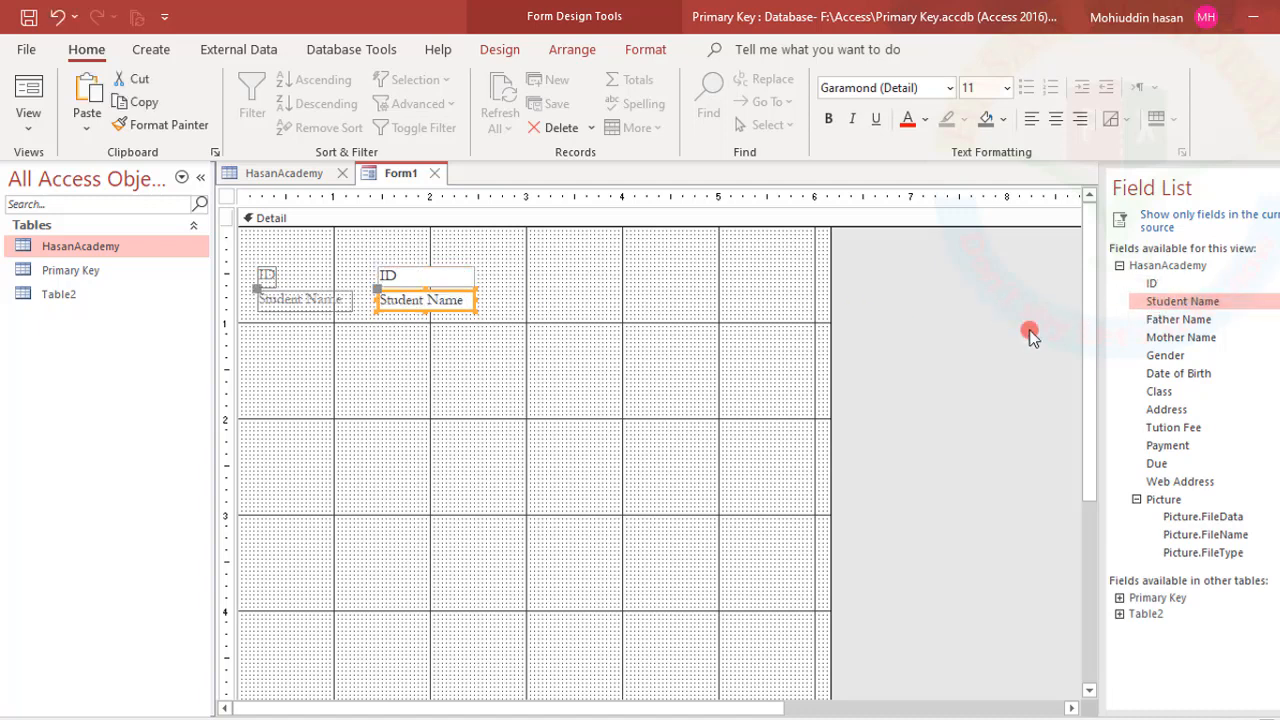
{"action": "double_click", "coordinate": [1165, 319]}
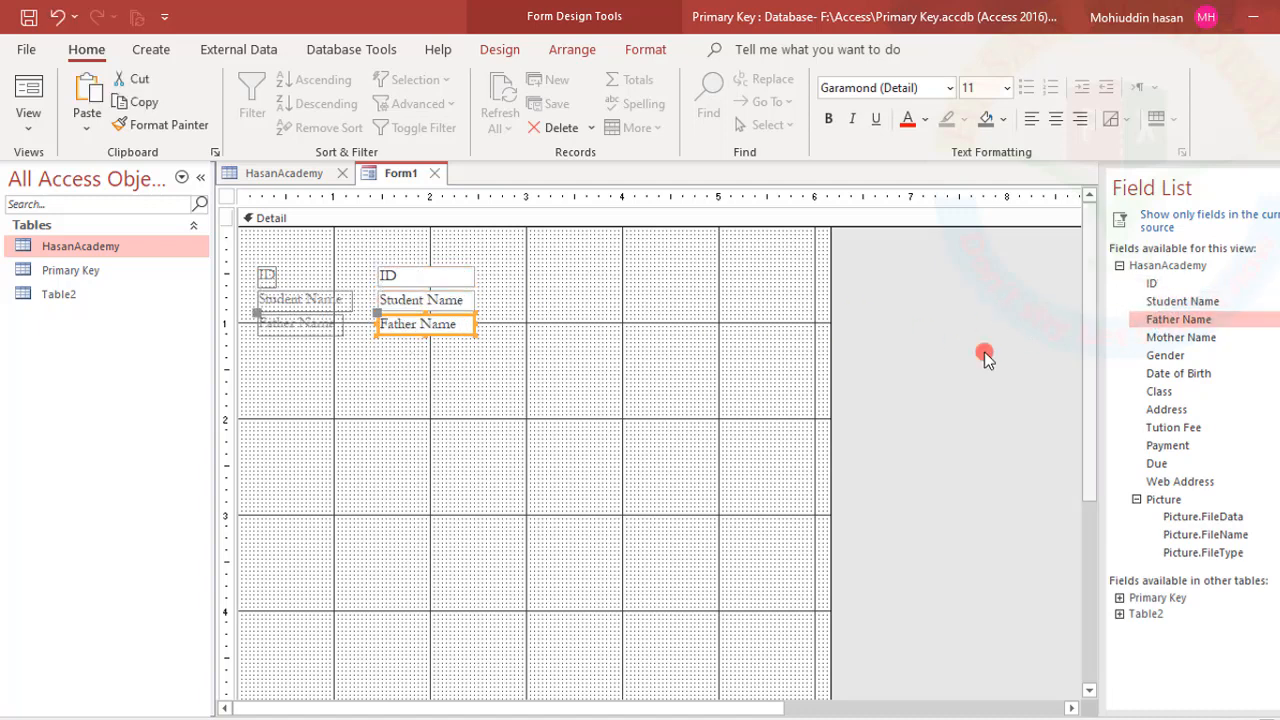
{"action": "double_click", "coordinate": [1165, 337]}
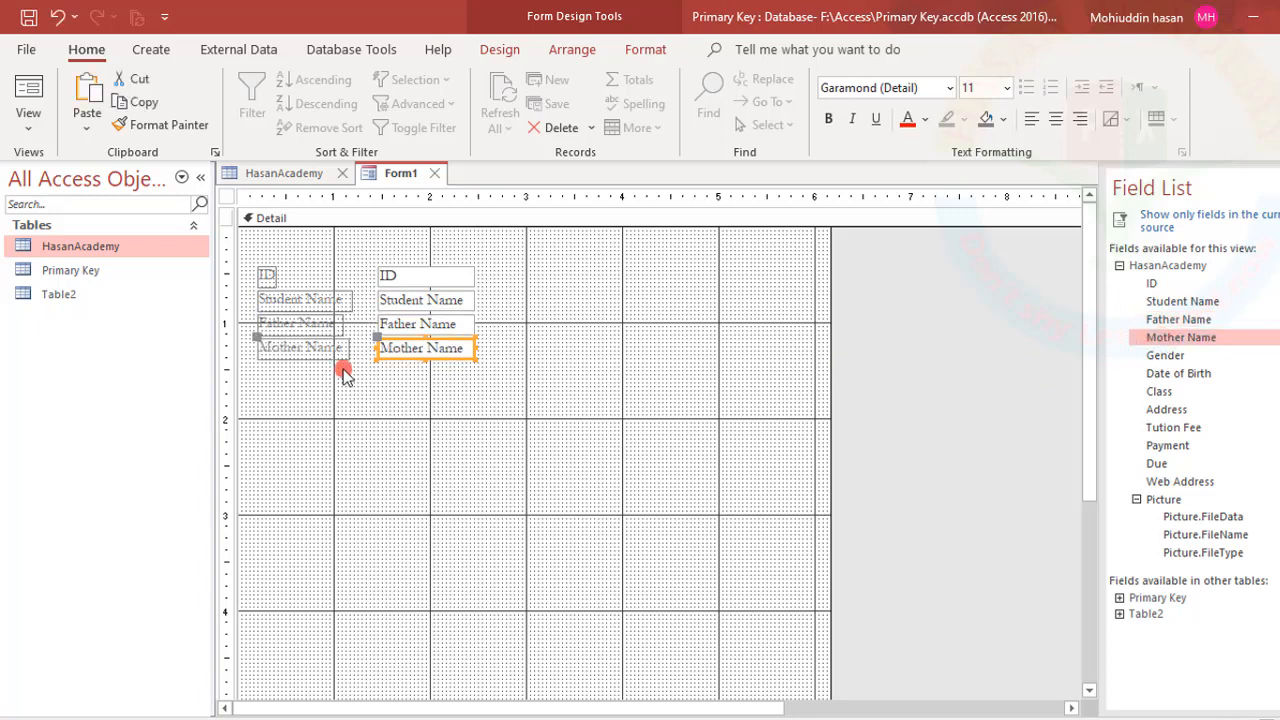
Step: Add the Gender, Date of Birth, Class and Address fields below Mother Name on the form
{"action": "double_click", "coordinate": [1170, 355]}
{"action": "double_click", "coordinate": [1178, 373]}
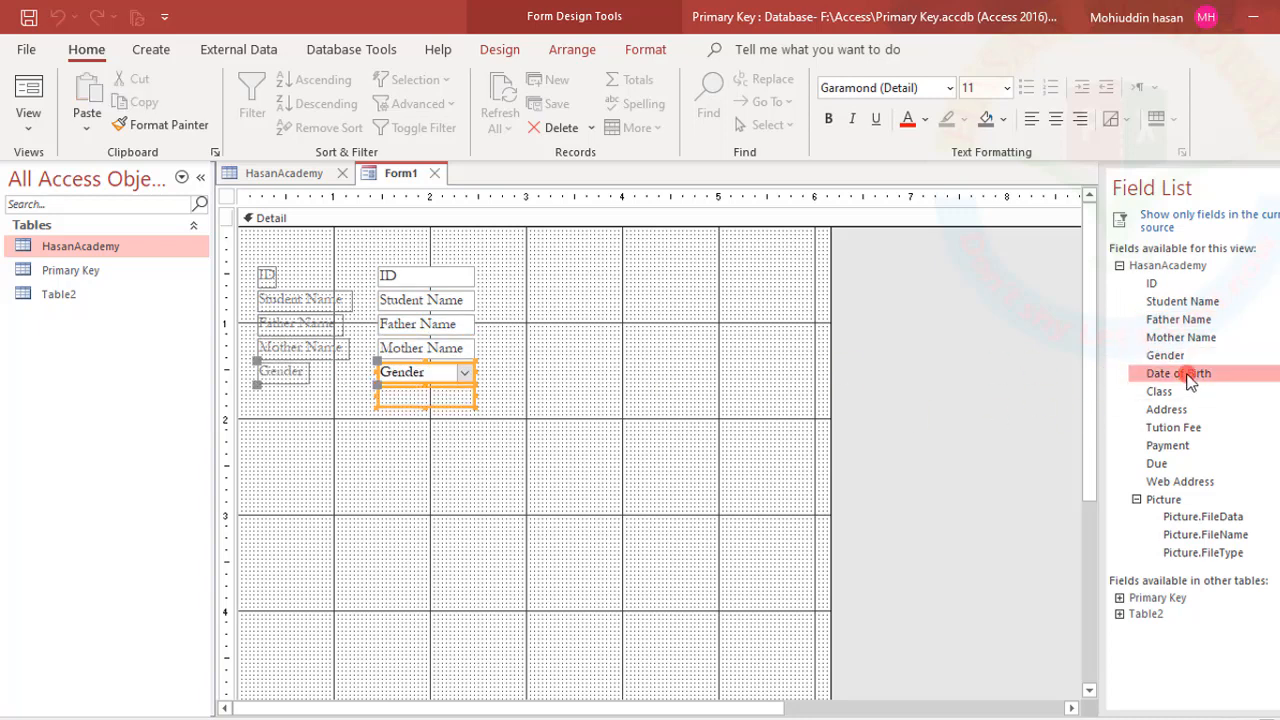
{"action": "left_click", "coordinate": [1170, 391]}
{"action": "double_click", "coordinate": [1170, 391]}
{"action": "double_click", "coordinate": [1166, 409]}
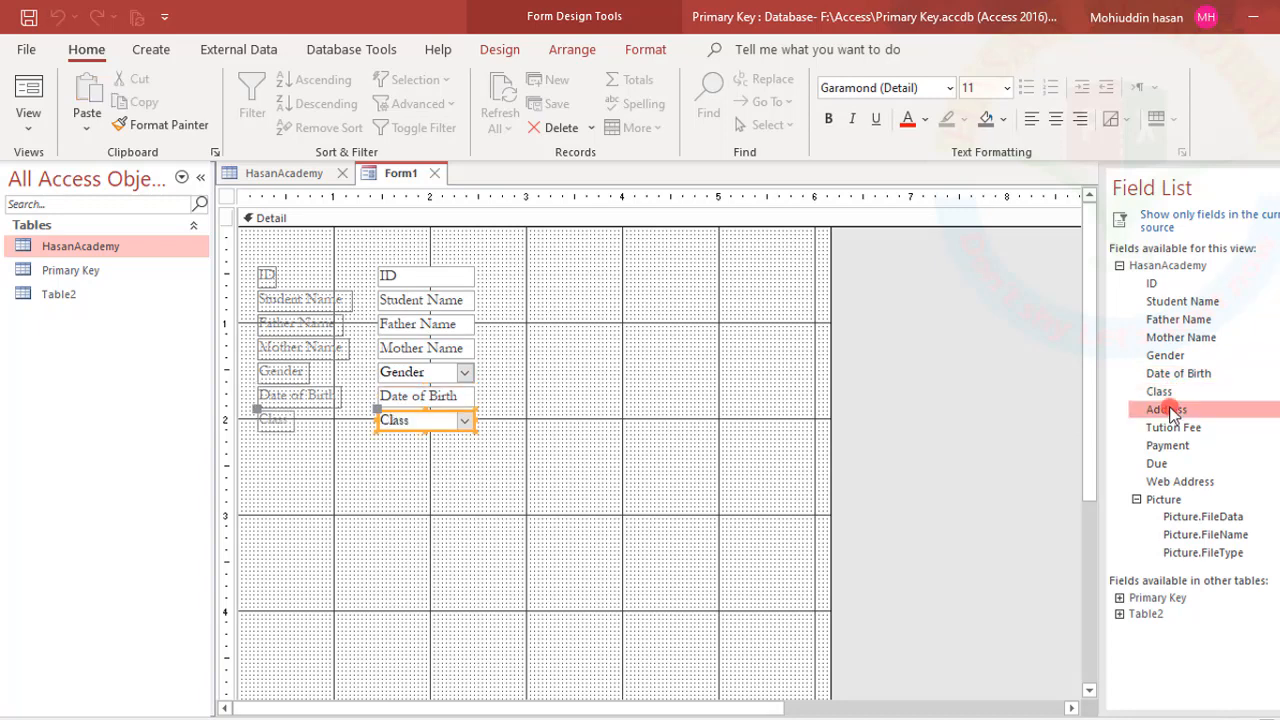
Step: Add the Tution Fee, Payment and Due fields below Address on the form
{"action": "double_click", "coordinate": [1170, 429]}
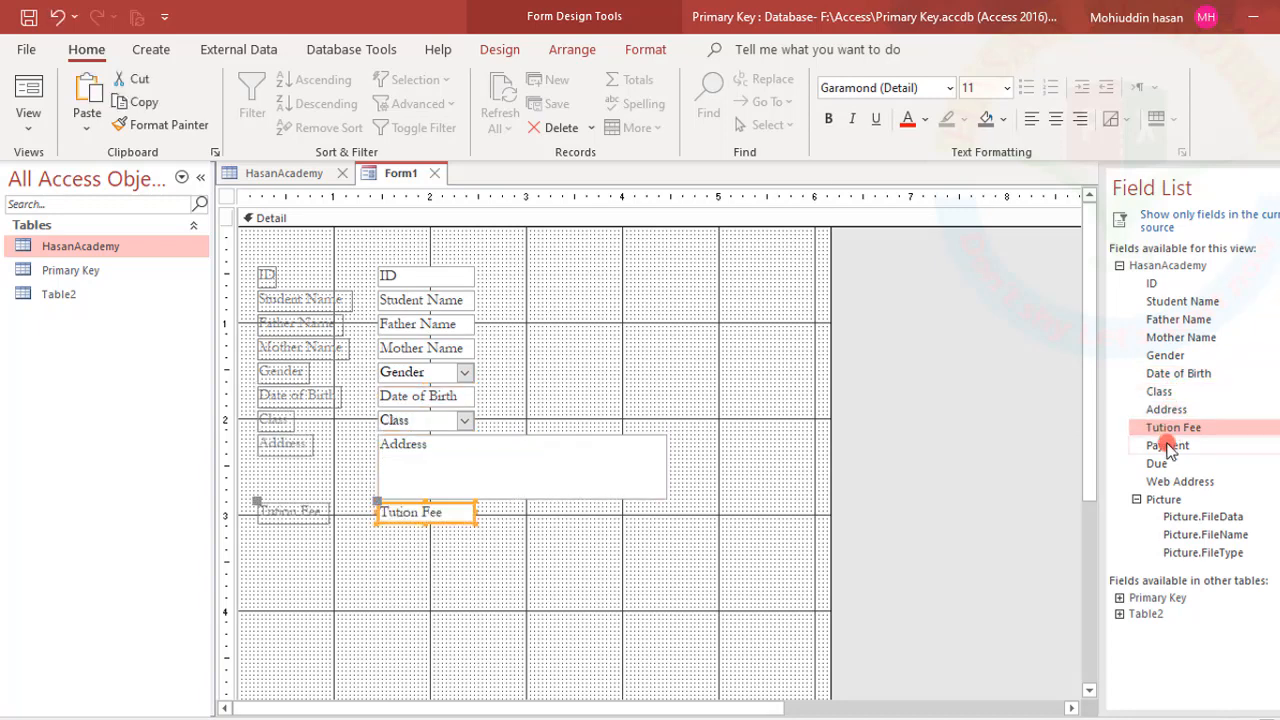
{"action": "double_click", "coordinate": [1167, 446]}
{"action": "double_click", "coordinate": [1157, 465]}
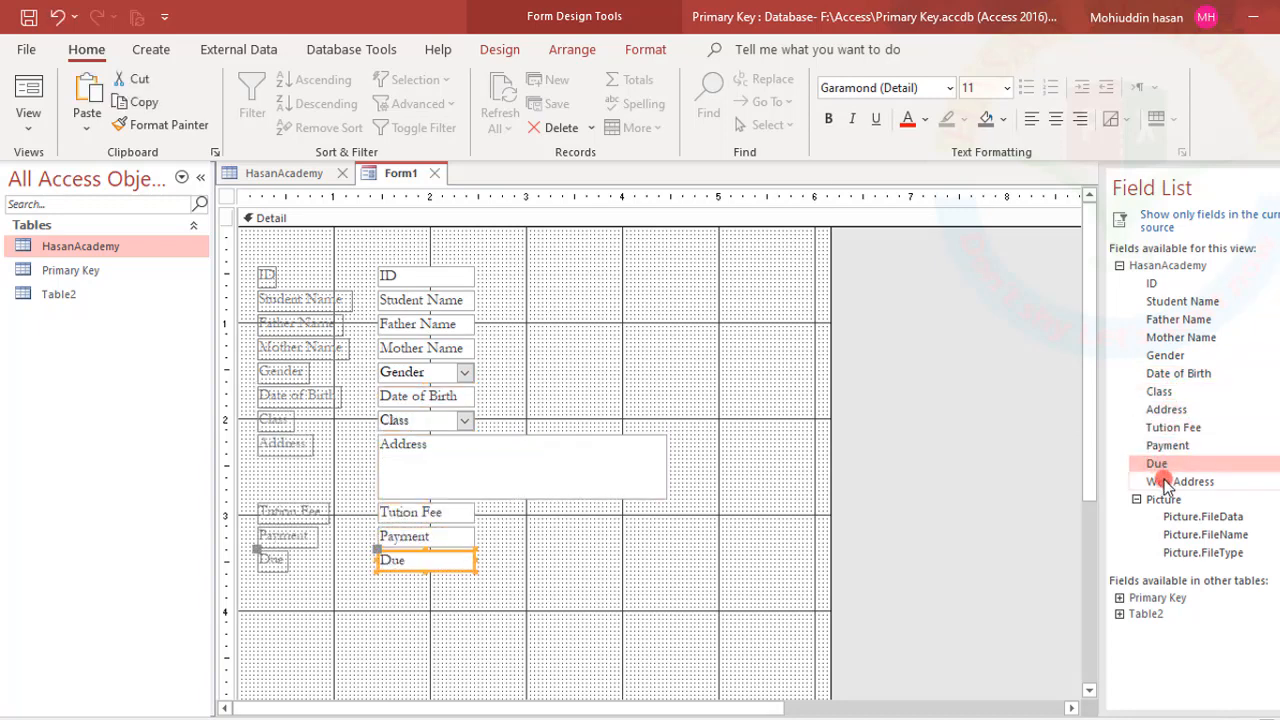
Step: Add the Web Address and Picture fields, and move Picture with its label to the ID row near the form's right edge
{"action": "double_click", "coordinate": [1160, 481]}
{"action": "double_click", "coordinate": [1160, 499]}
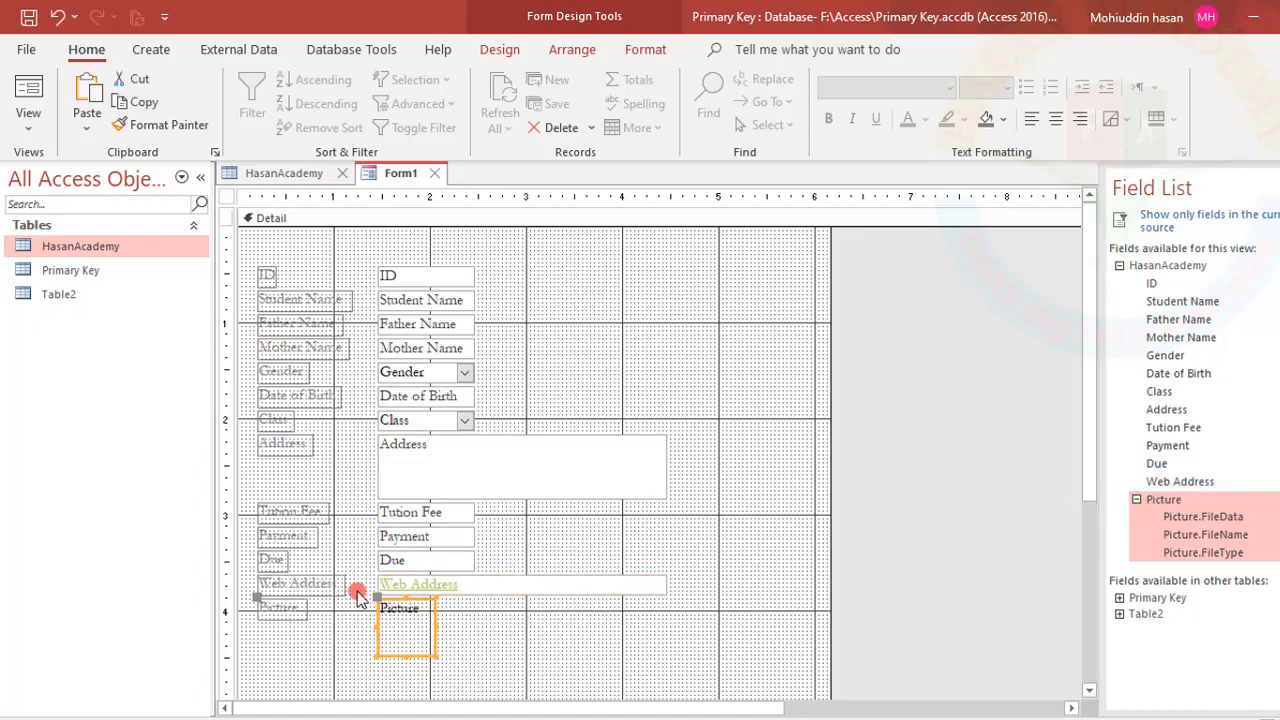
{"action": "left_click_drag", "start_coordinate": [410, 598], "coordinate": [785, 268]}
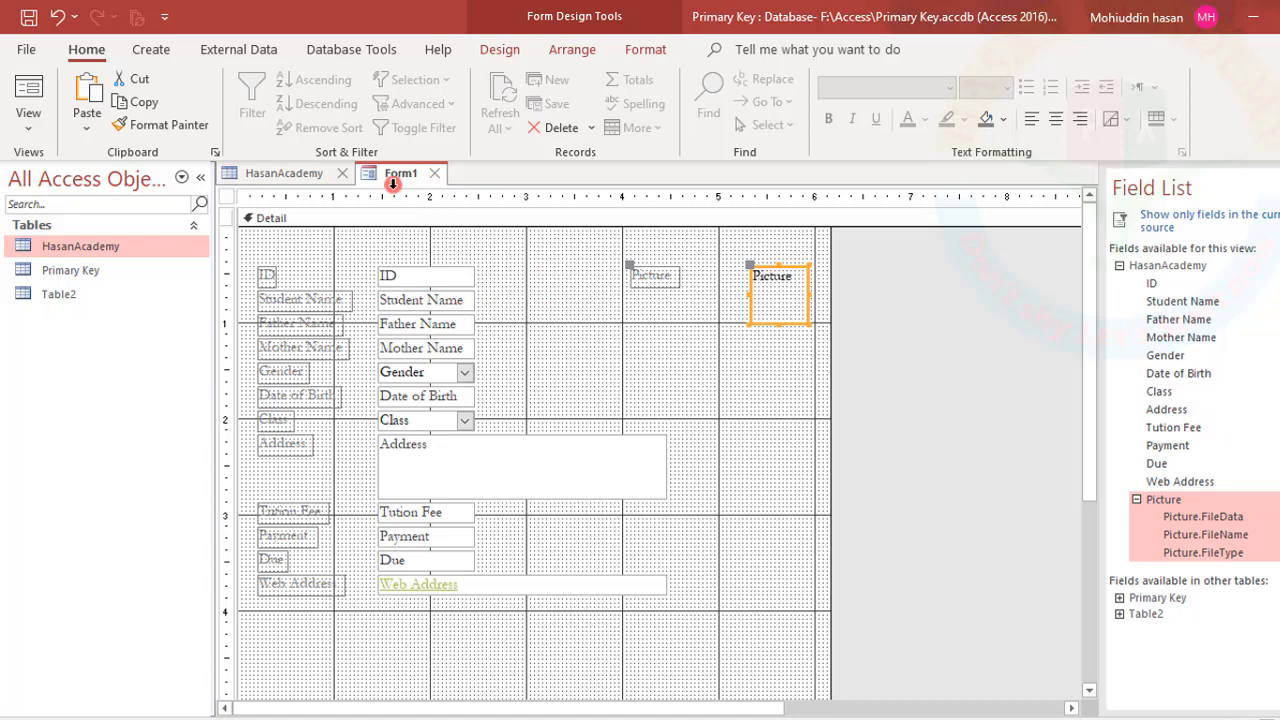
Step: Save the form under the name Form1 and select it among the database's forms
{"action": "right_click", "coordinate": [398, 177]}
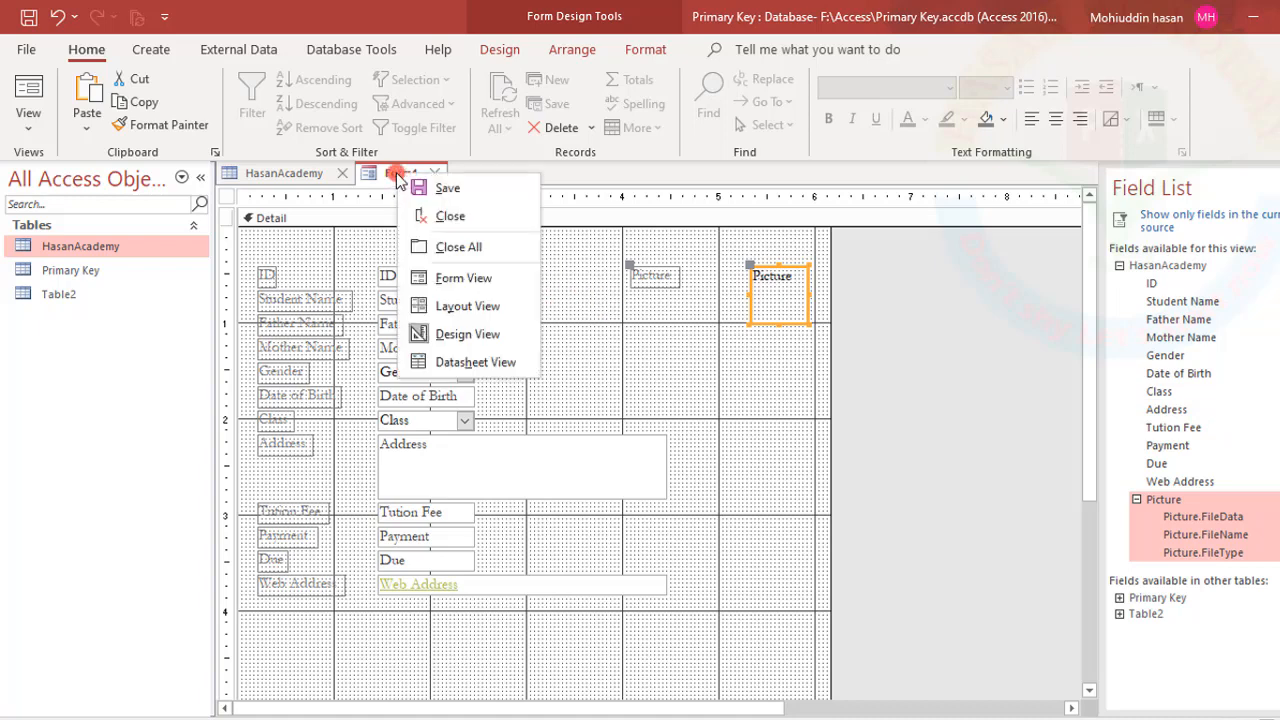
{"action": "left_click", "coordinate": [445, 188]}
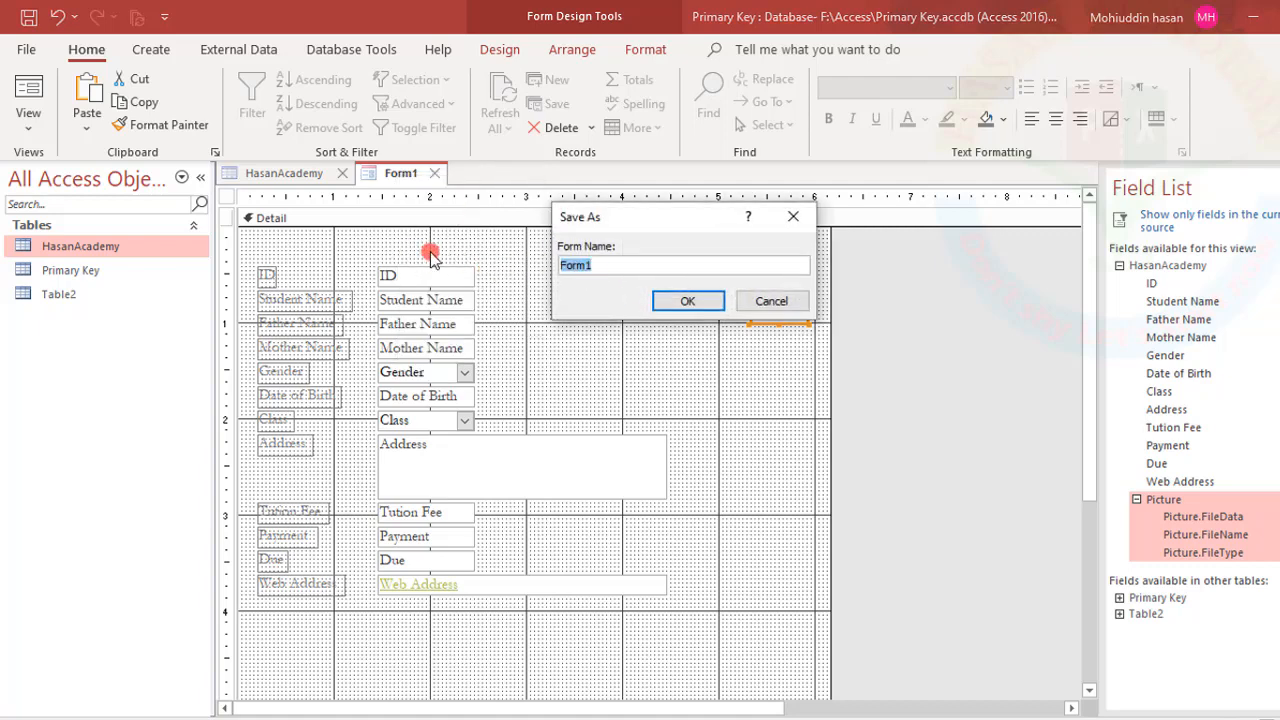
{"action": "left_click", "coordinate": [665, 298]}
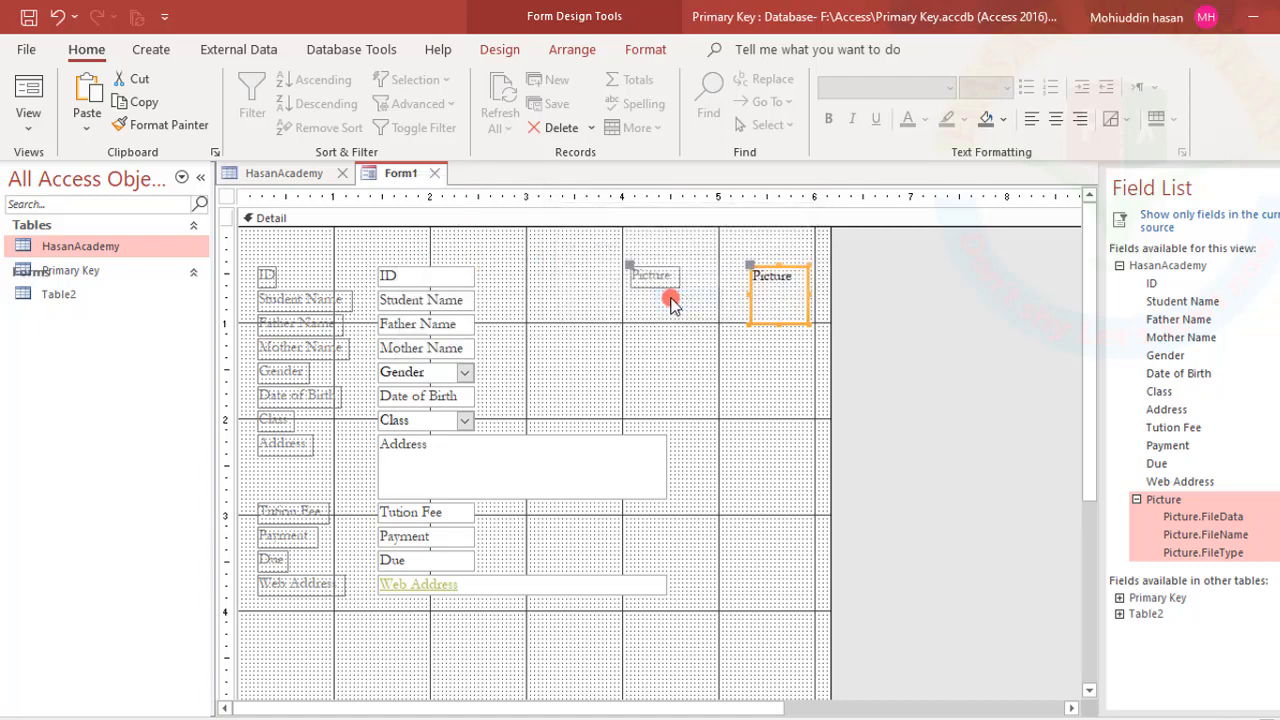
{"action": "left_click", "coordinate": [97, 335]}
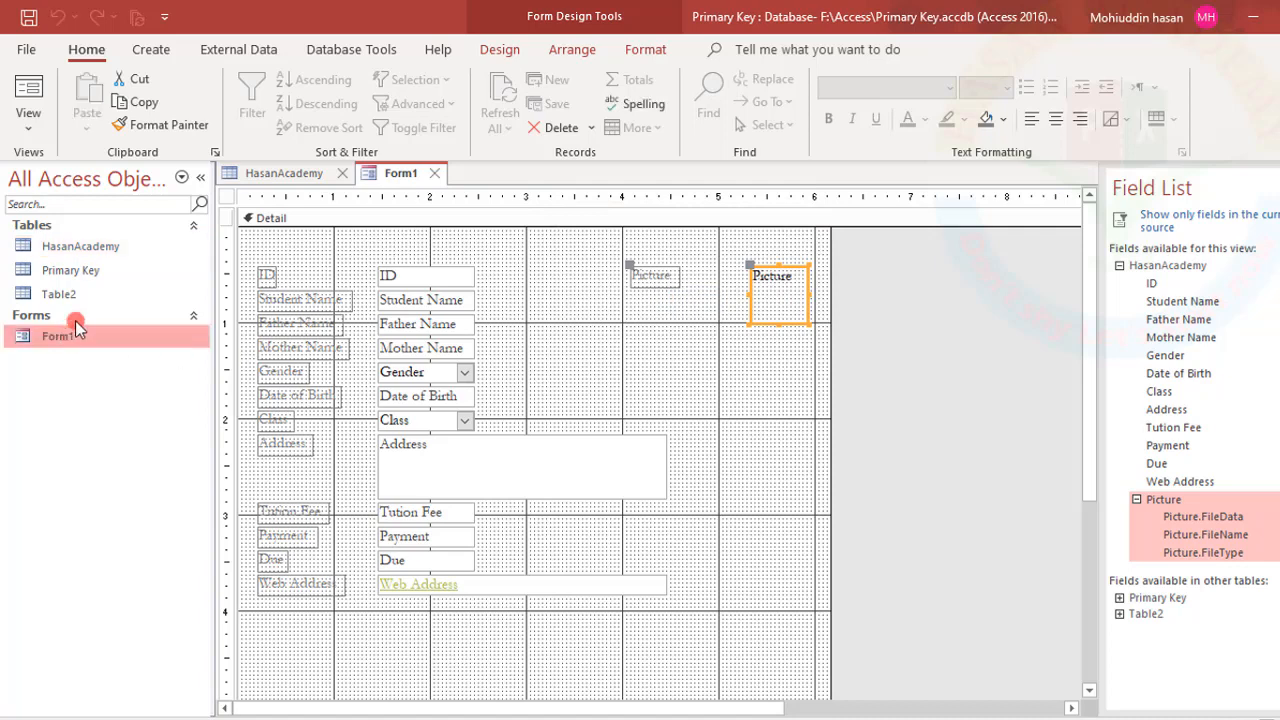
Step: Show Form1 in Form View and page forward to the second record and back to the first
{"action": "left_click", "coordinate": [28, 95]}
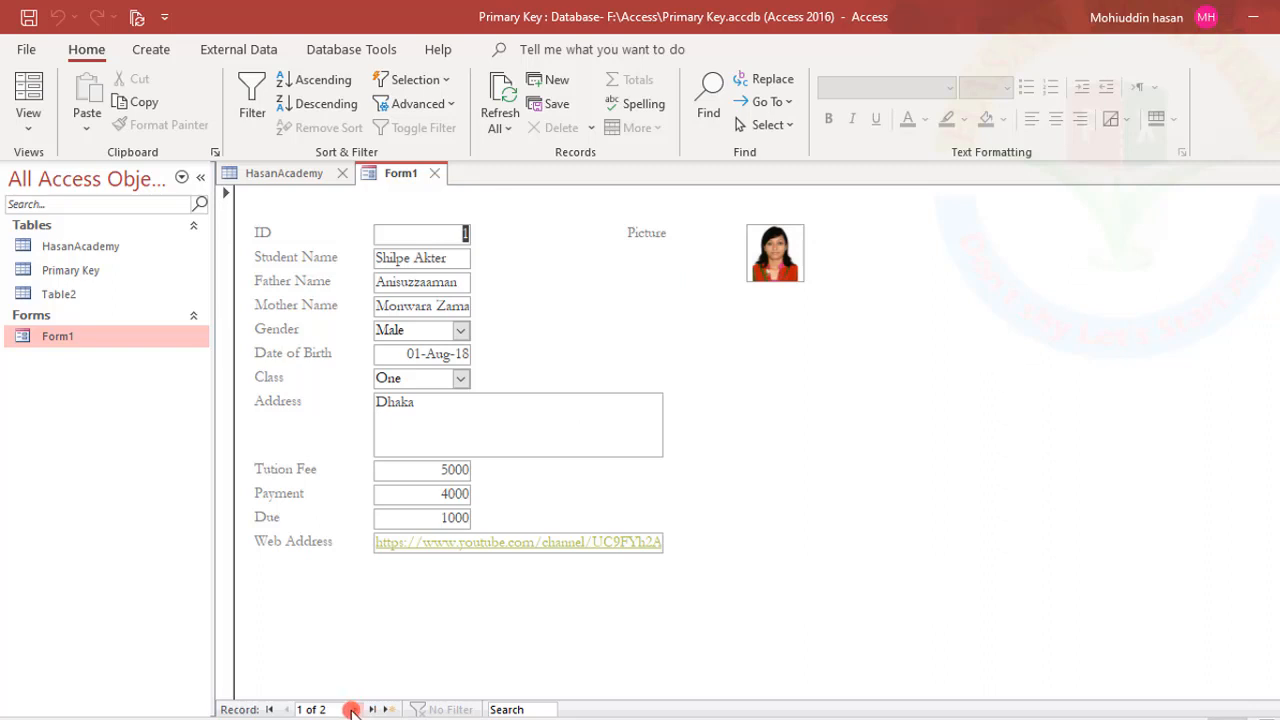
{"action": "left_click", "coordinate": [354, 710]}
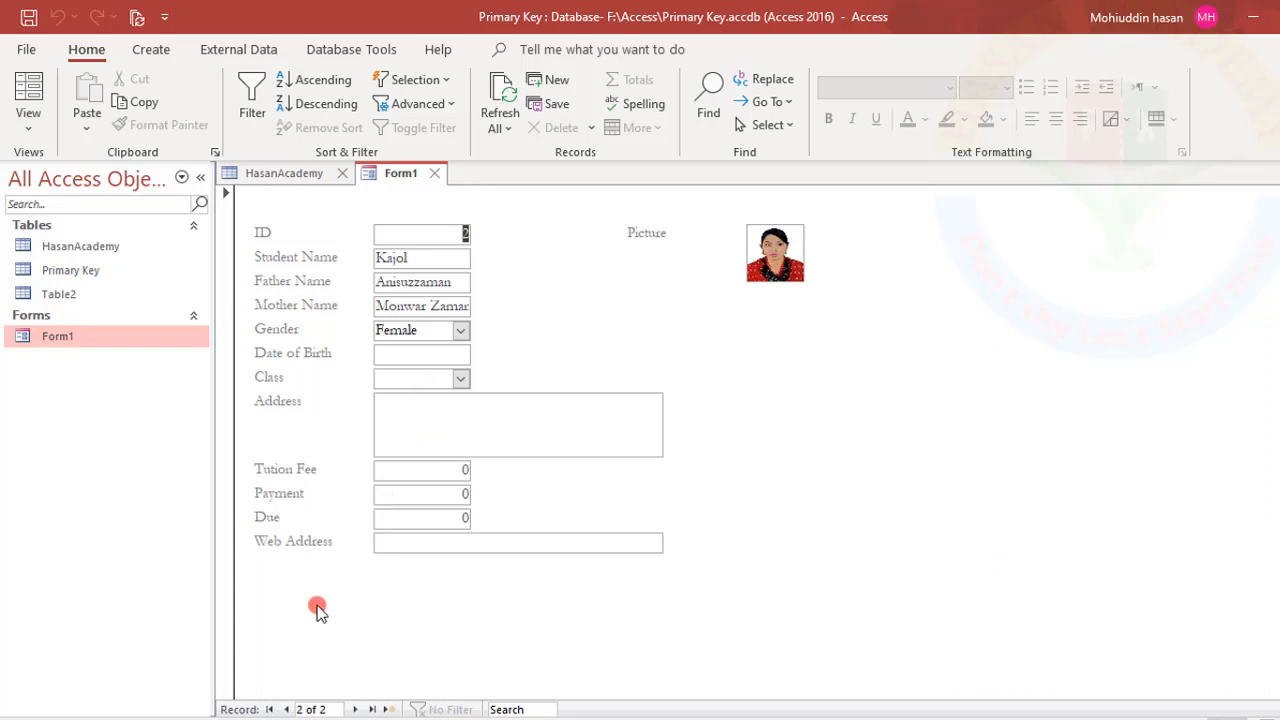
{"action": "left_click", "coordinate": [284, 708]}
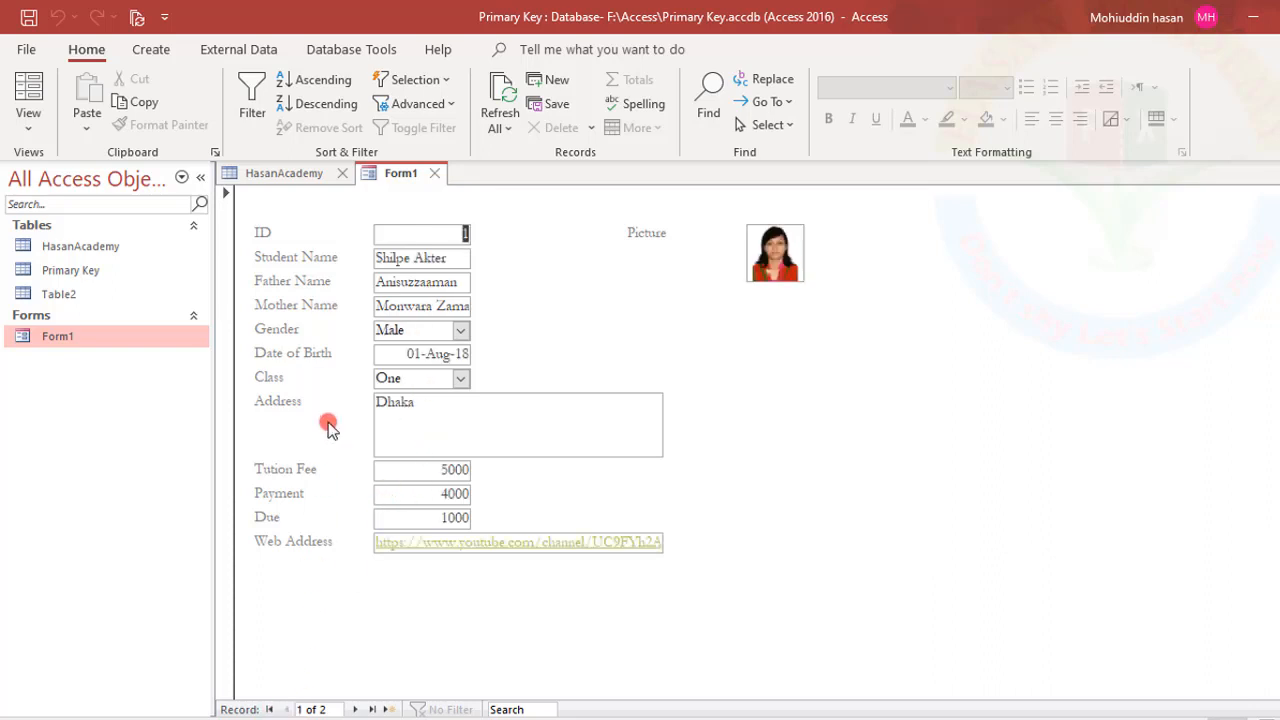
Step: Return Form1 to Design View and add the hasan-academy-v2 picture as the logo in the form header
{"action": "right_click", "coordinate": [110, 331]}
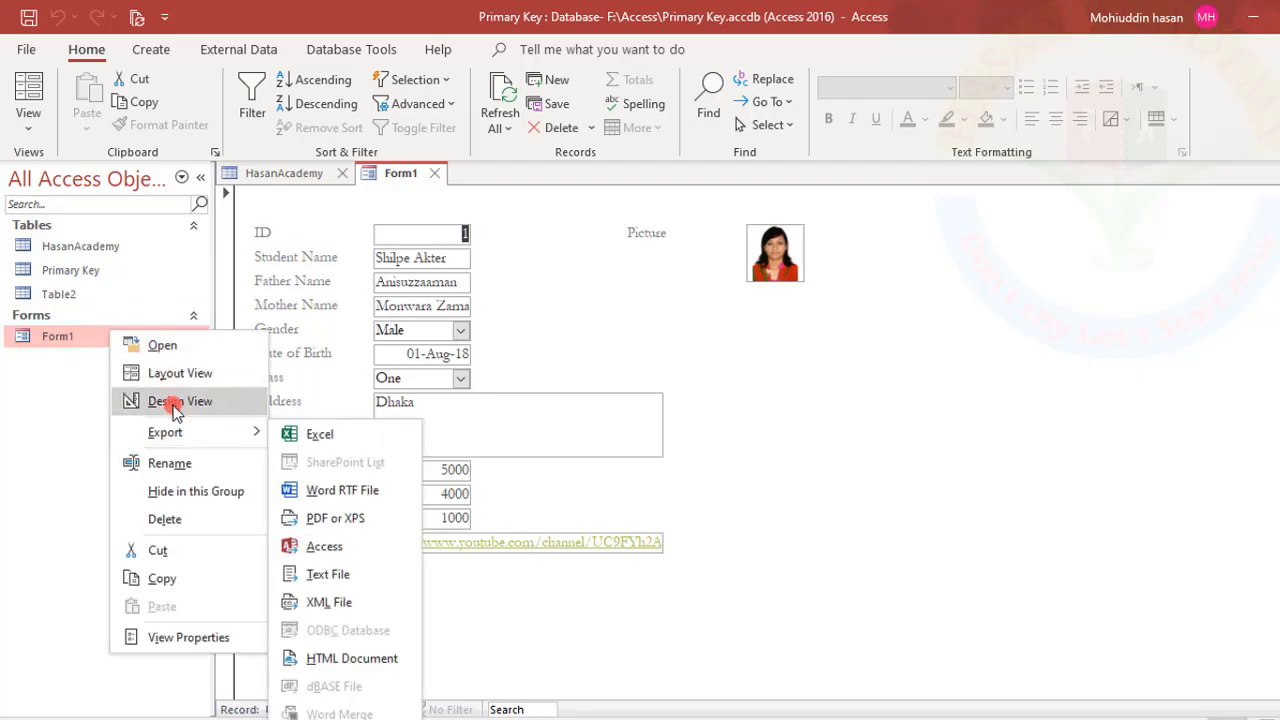
{"action": "left_click", "coordinate": [170, 401]}
{"action": "left_click", "coordinate": [673, 243]}
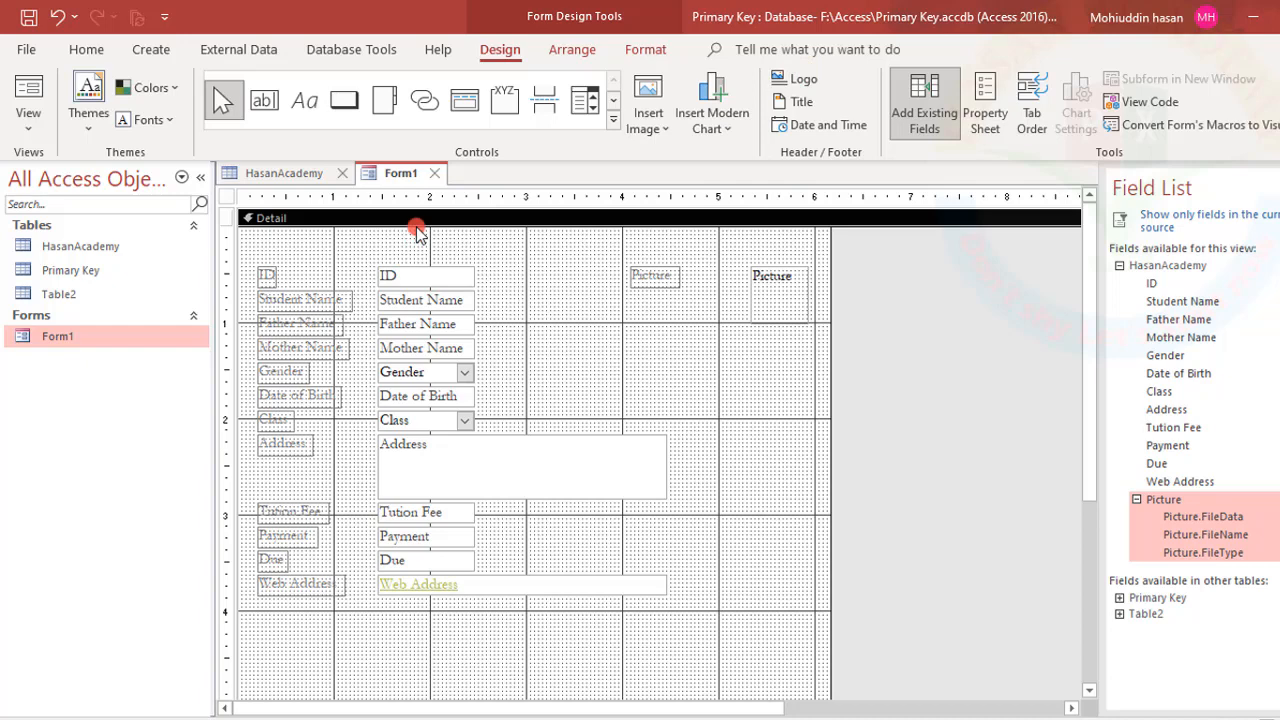
{"action": "left_click", "coordinate": [810, 79]}
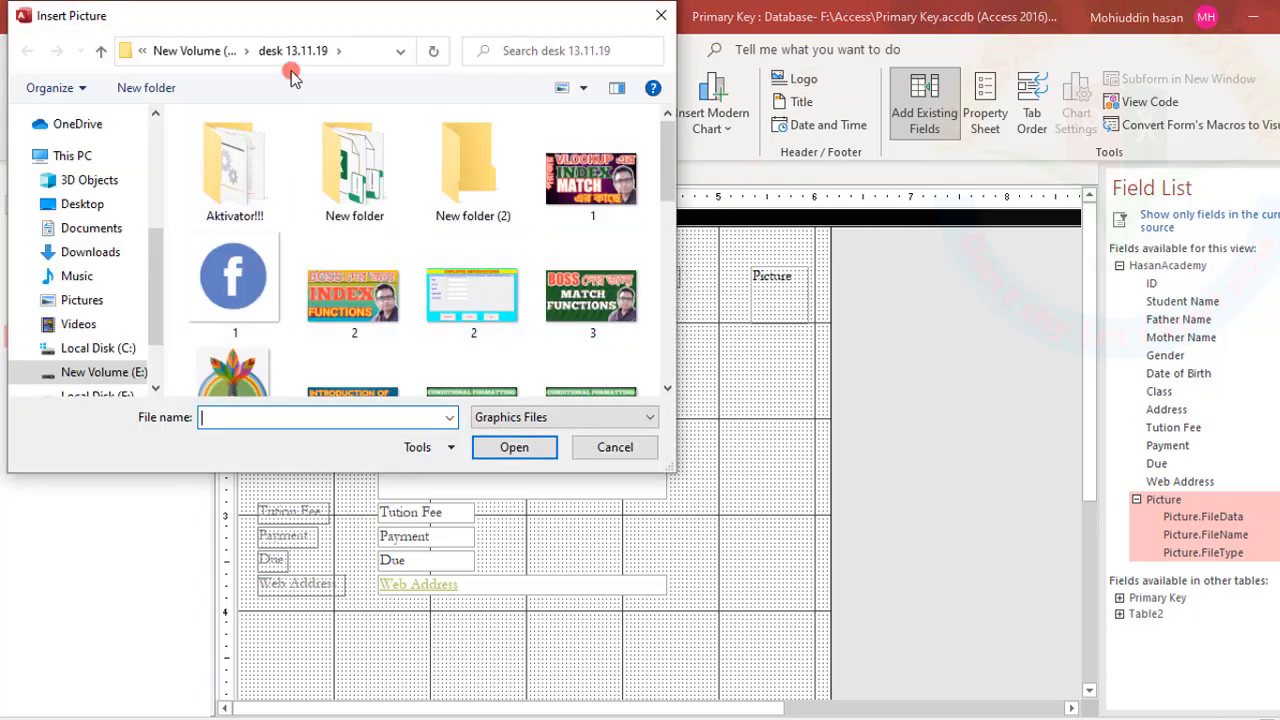
{"action": "scroll", "coordinate": [576, 258], "scroll_direction": "down", "scroll_amount": 3}
{"action": "scroll", "coordinate": [575, 258], "scroll_direction": "down", "scroll_amount": 1}
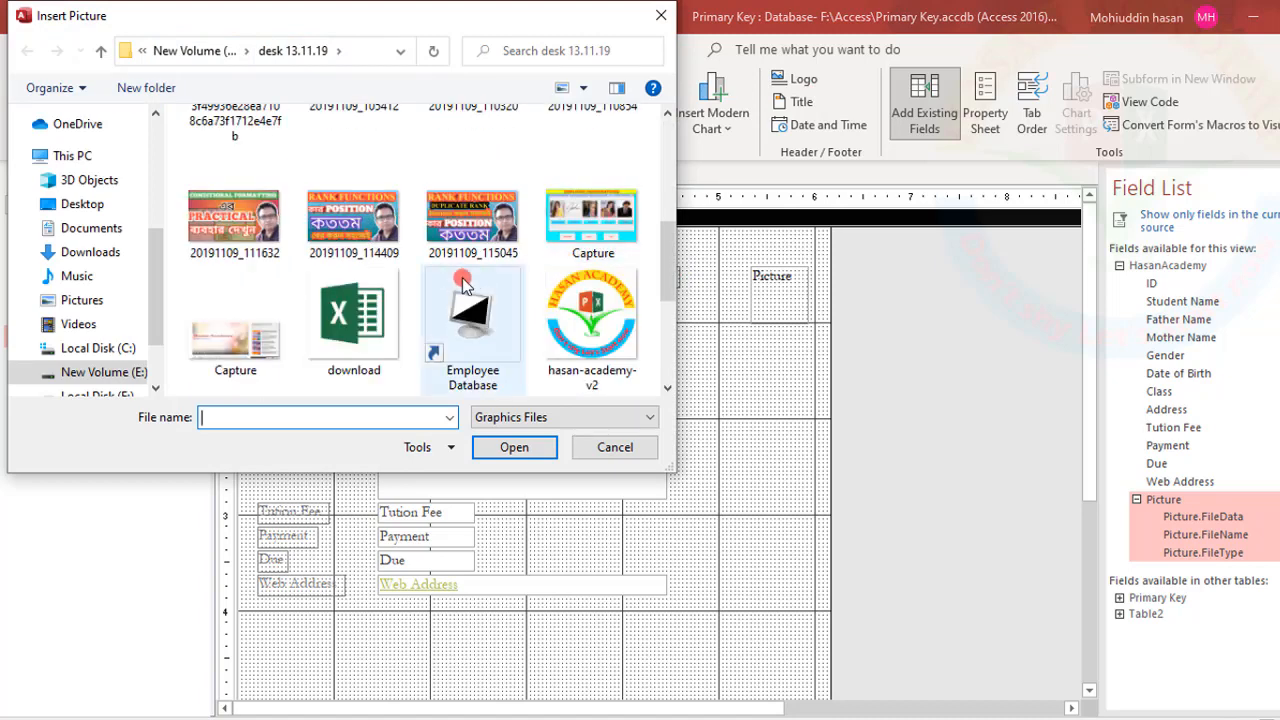
{"action": "left_click", "coordinate": [592, 320]}
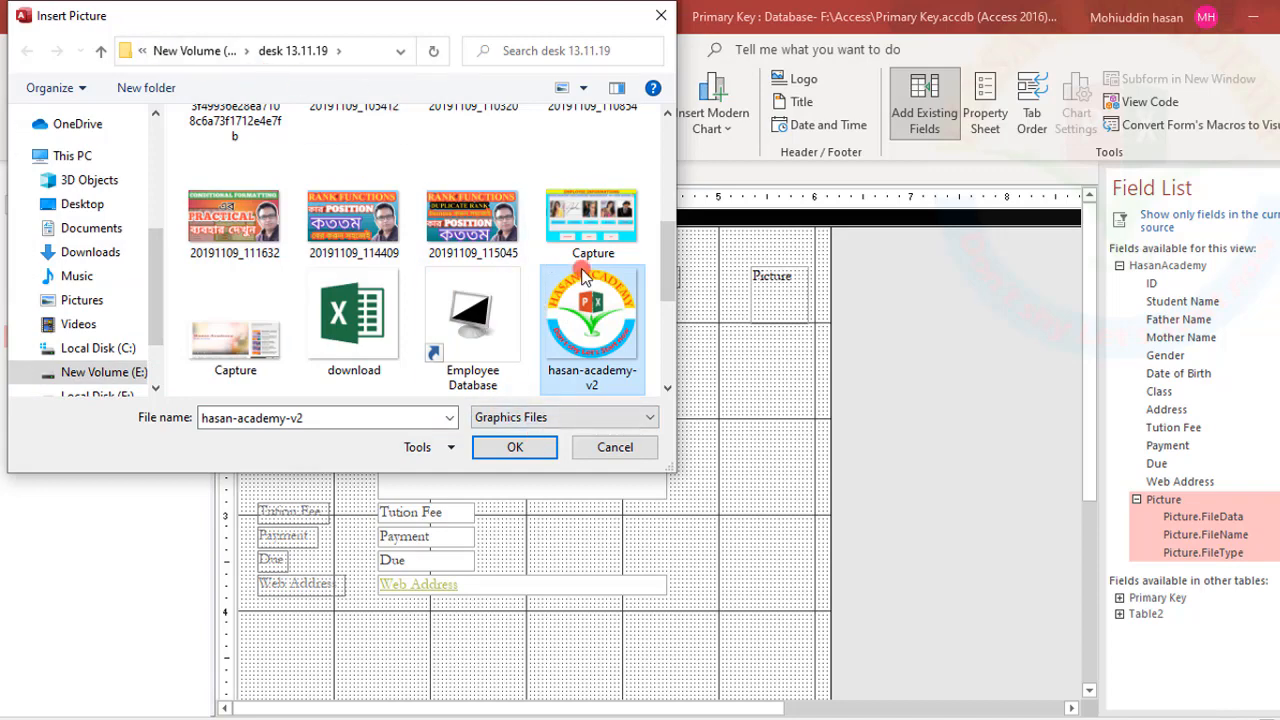
{"action": "left_click", "coordinate": [506, 449]}
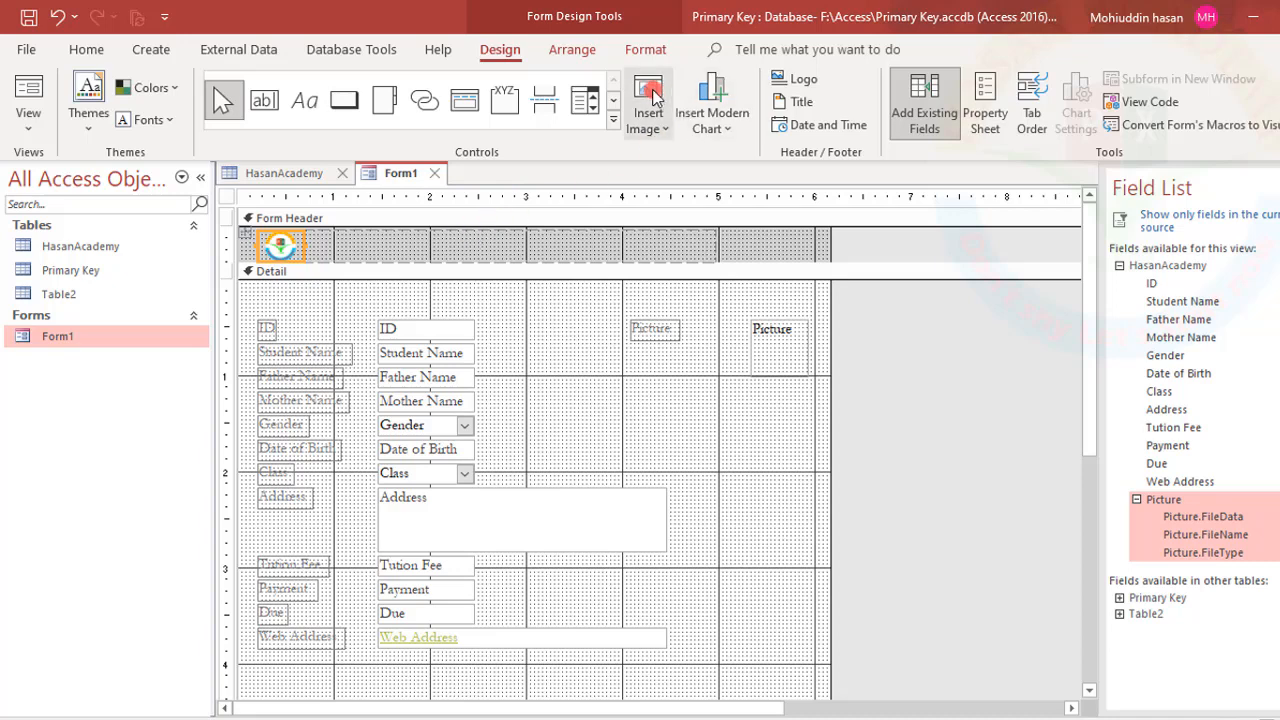
{"action": "left_click", "coordinate": [543, 323]}
Step: Insert the hasan-academy-v2 picture file as a small image in the Detail section, just before the Picture label
{"action": "left_click", "coordinate": [655, 112]}
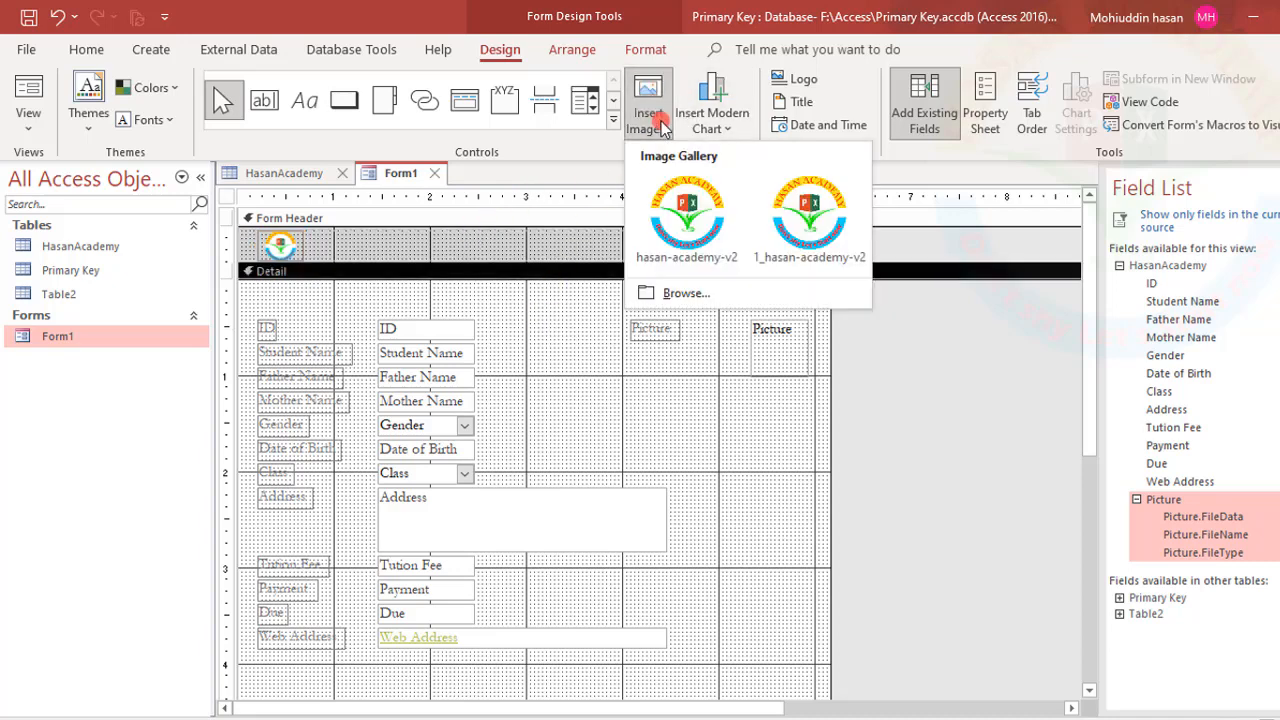
{"action": "left_click", "coordinate": [680, 294]}
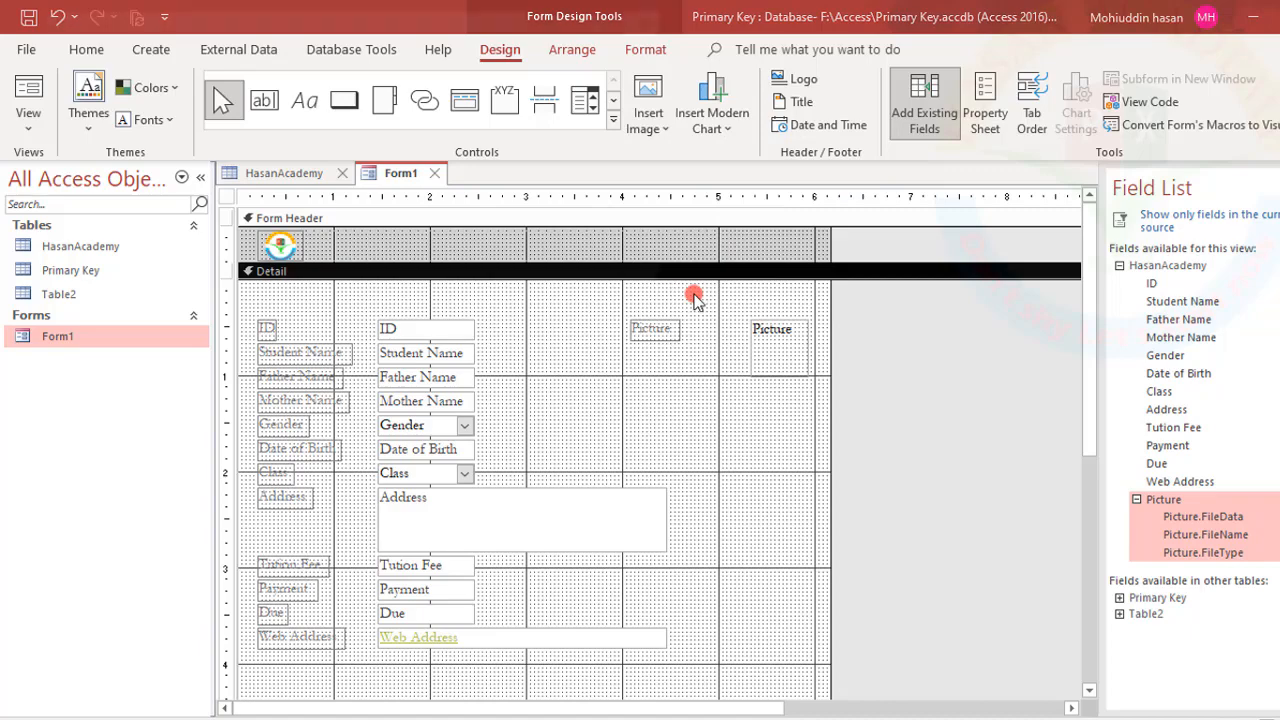
{"action": "scroll", "coordinate": [475, 325], "scroll_direction": "down", "scroll_amount": 5}
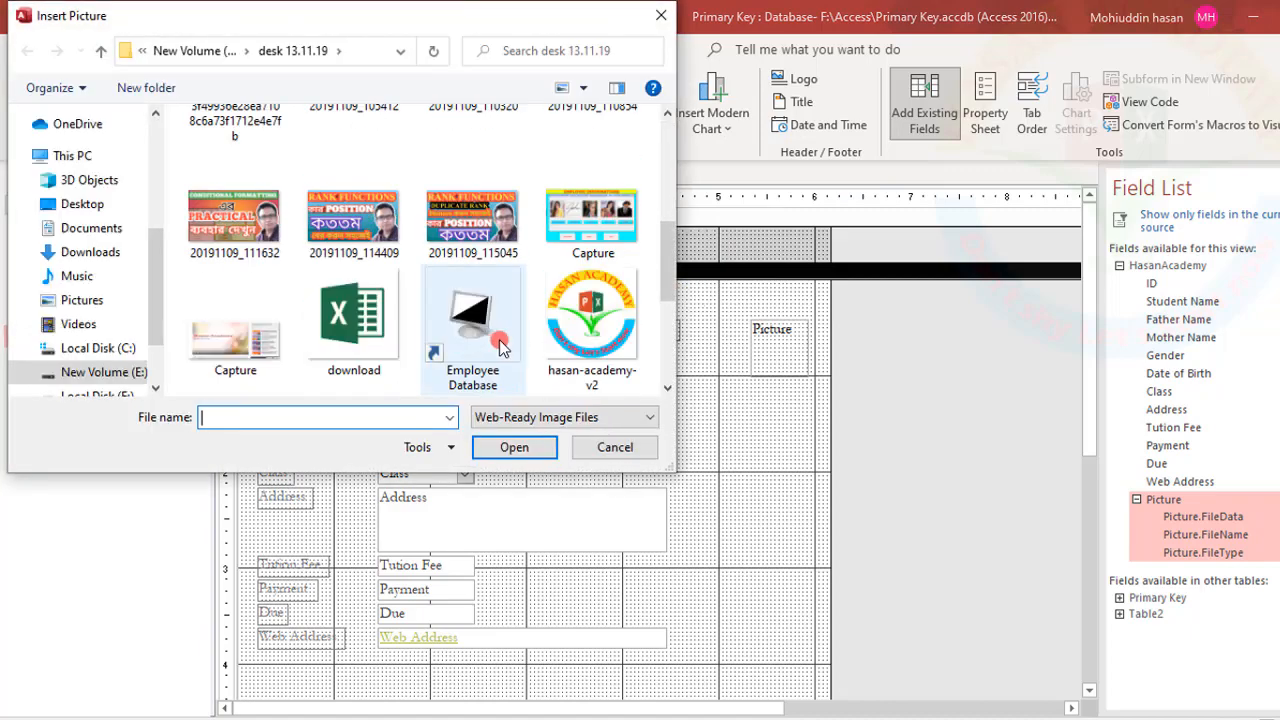
{"action": "double_click", "coordinate": [594, 320]}
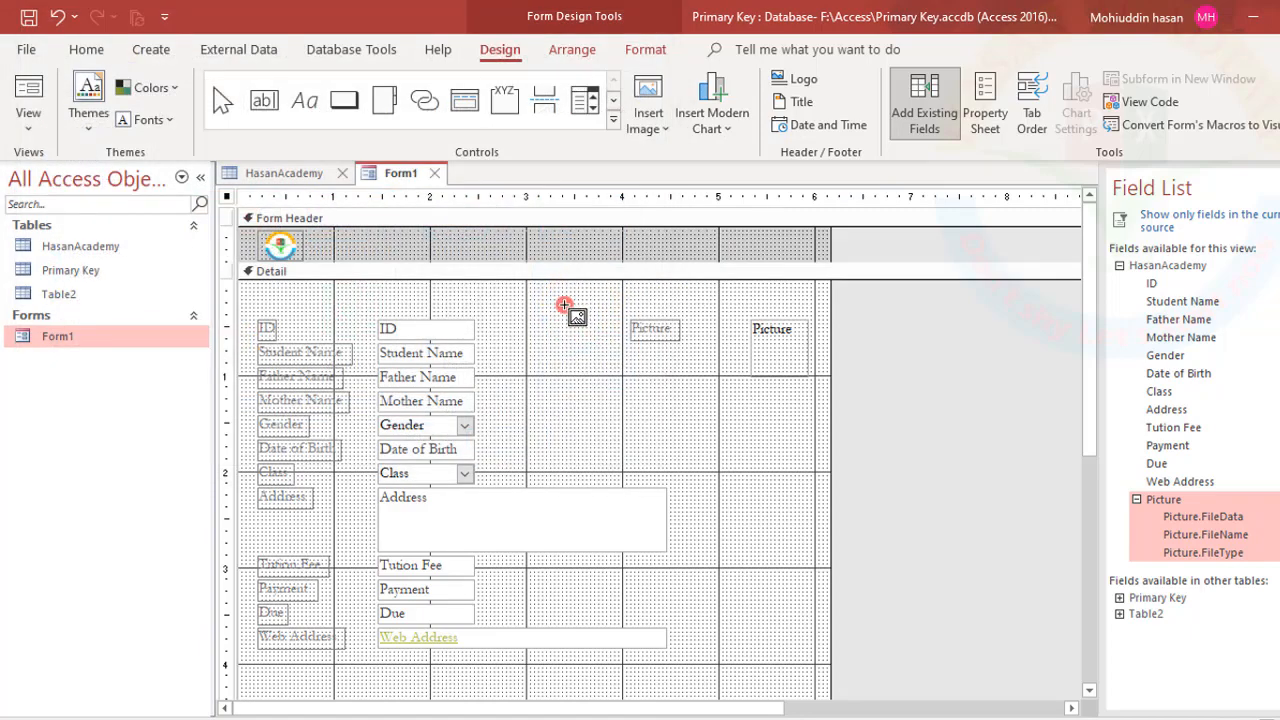
{"action": "left_click_drag", "start_coordinate": [566, 306], "coordinate": [628, 389]}
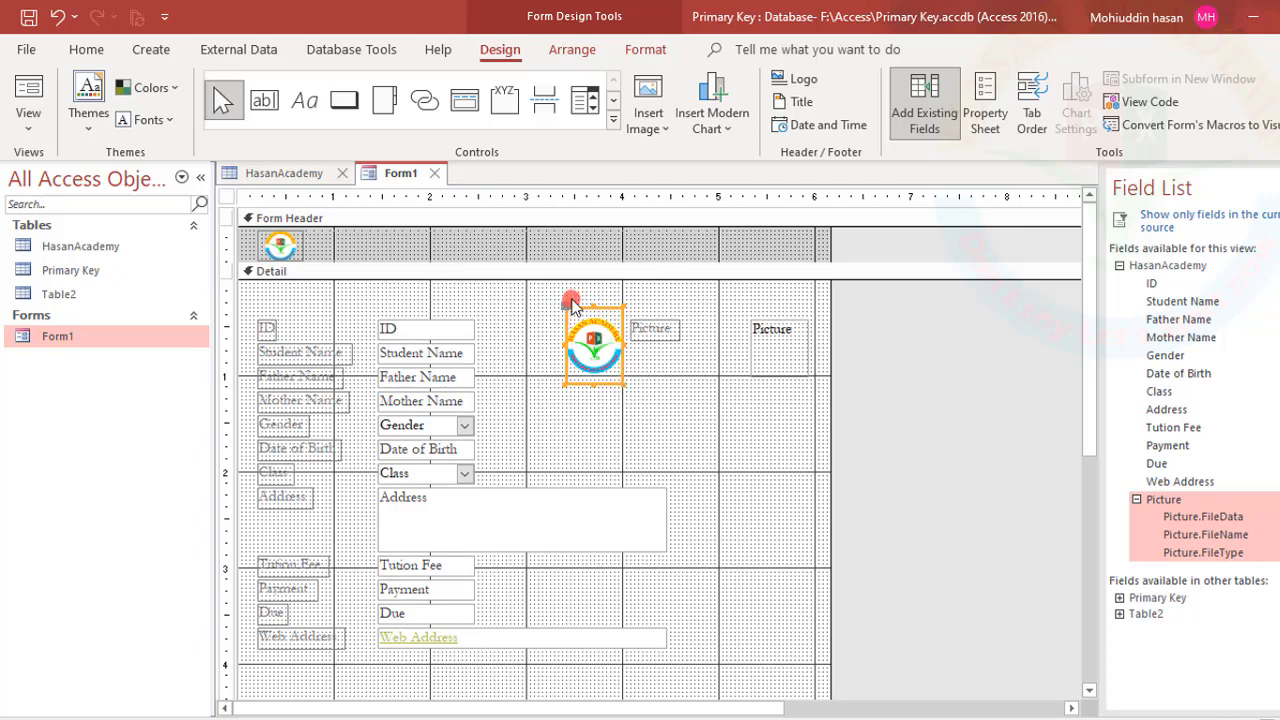
Step: Try repositioning the small logo image closer to the ID field, and undo its placement in the Detail section
{"action": "left_click_drag", "start_coordinate": [566, 310], "coordinate": [680, 410]}
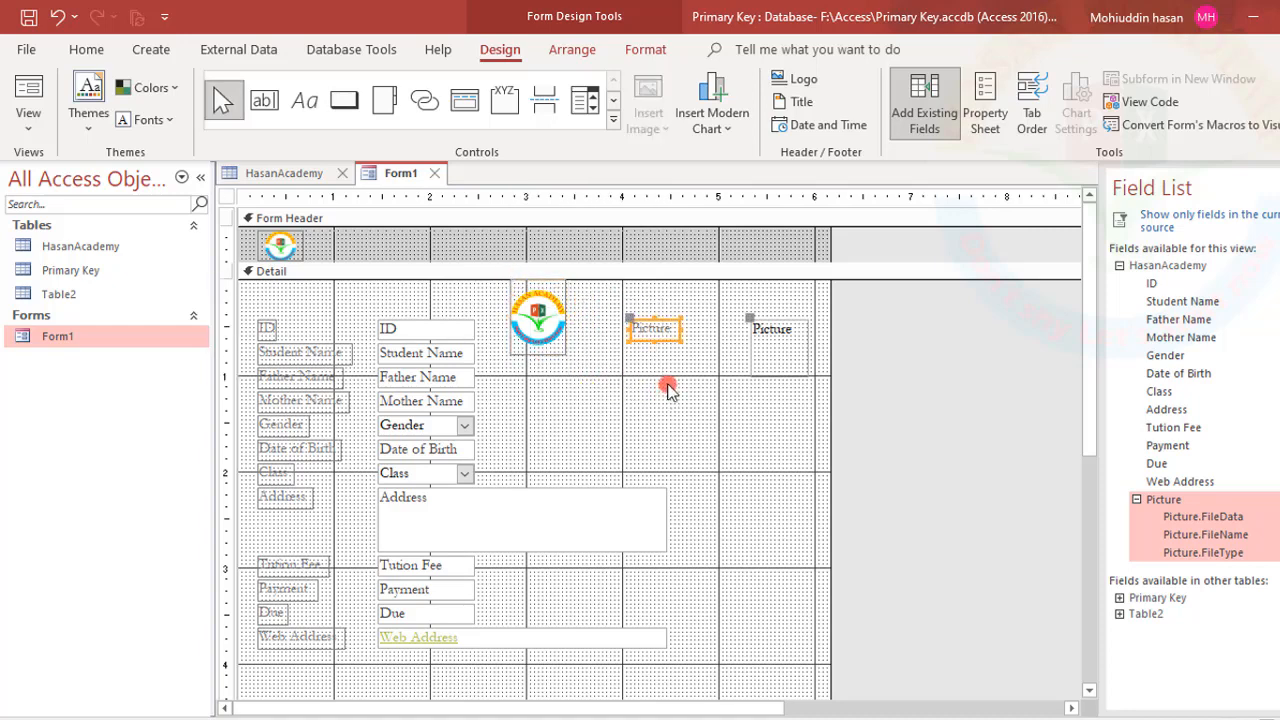
{"action": "left_click", "coordinate": [562, 330]}
{"action": "left_click", "coordinate": [570, 359]}
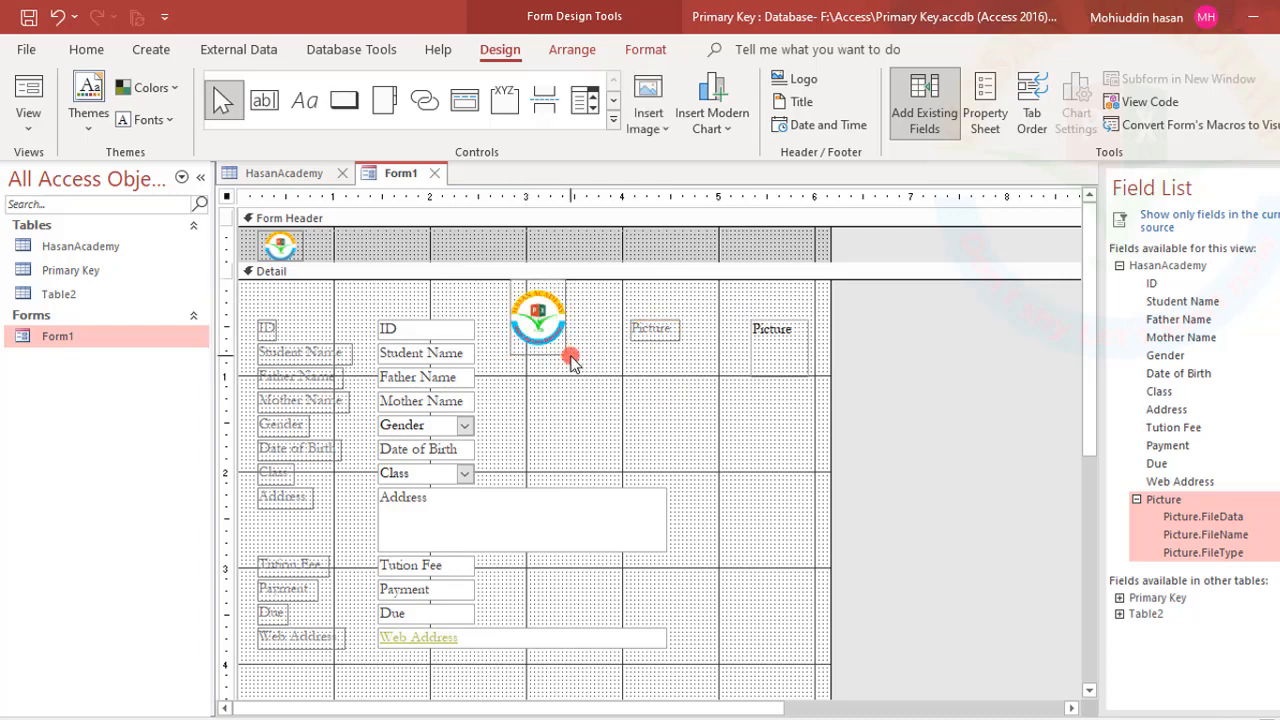
{"action": "left_click", "coordinate": [562, 342]}
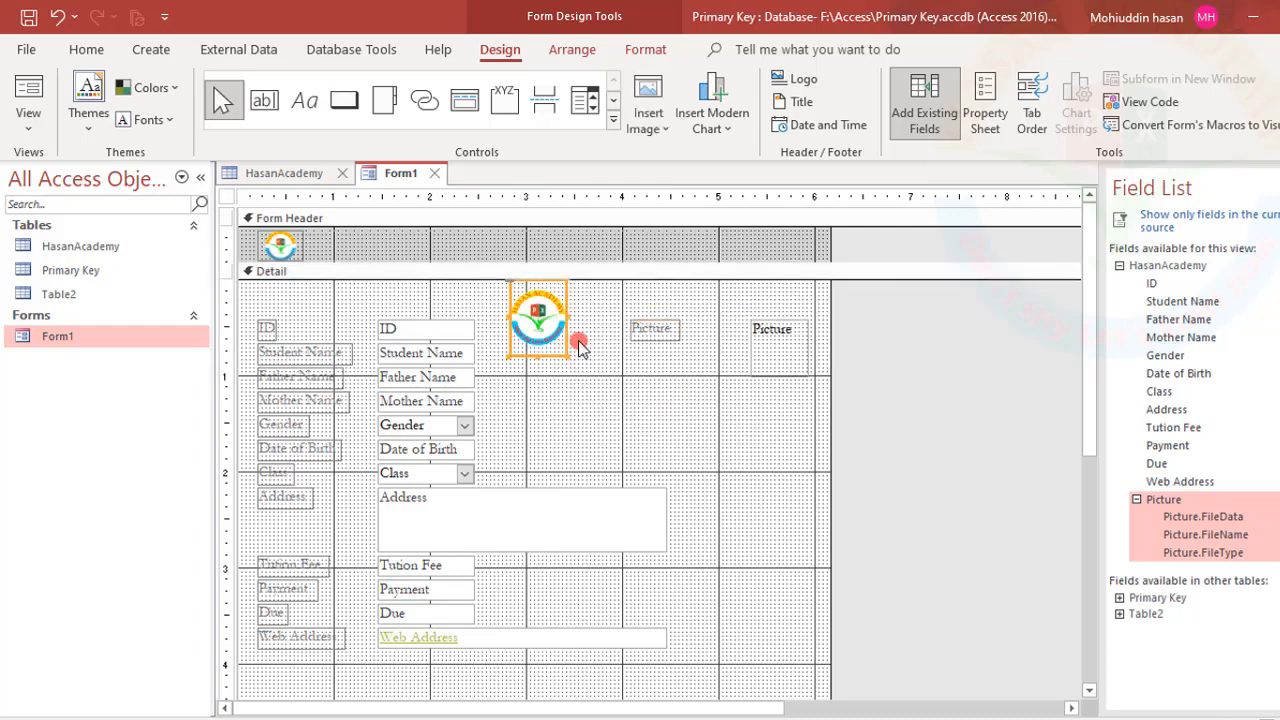
{"action": "key", "text": "ctrl+z"}
{"action": "key", "text": "ctrl+z"}
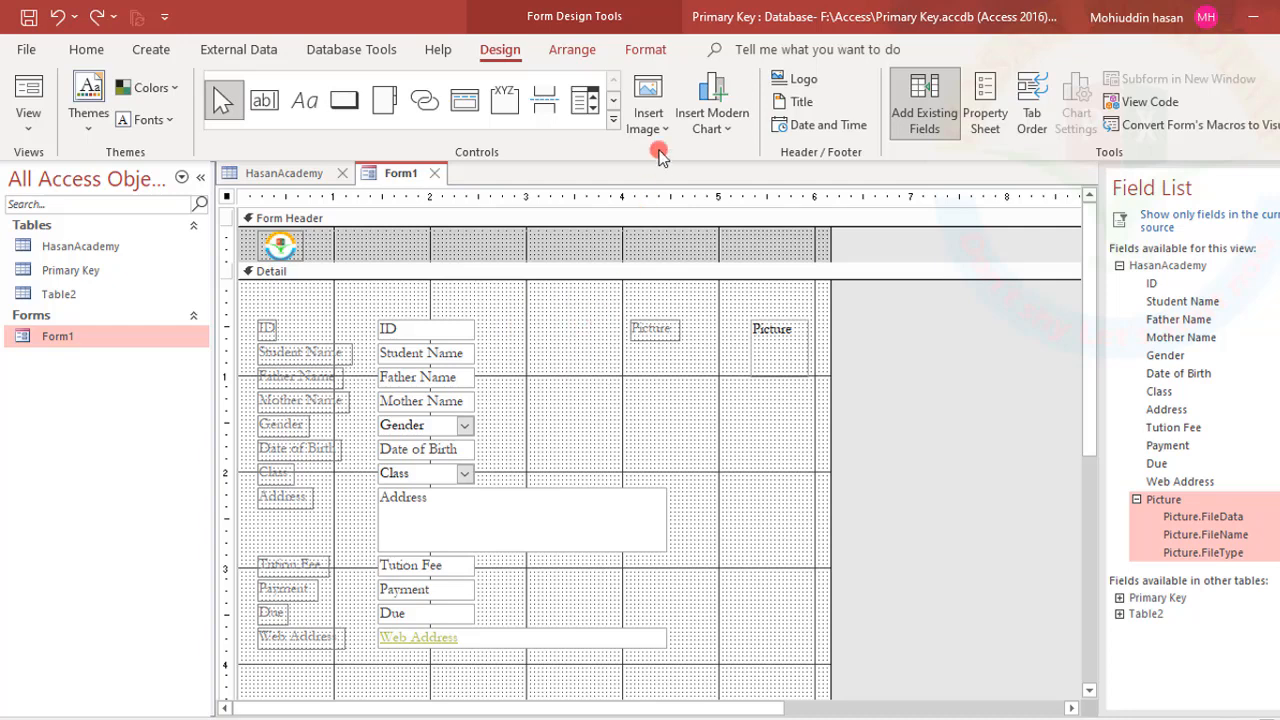
Step: Insert the hasan-academy-v2 picture file as a larger image between the ID and Picture fields, and delete it
{"action": "left_click", "coordinate": [650, 115]}
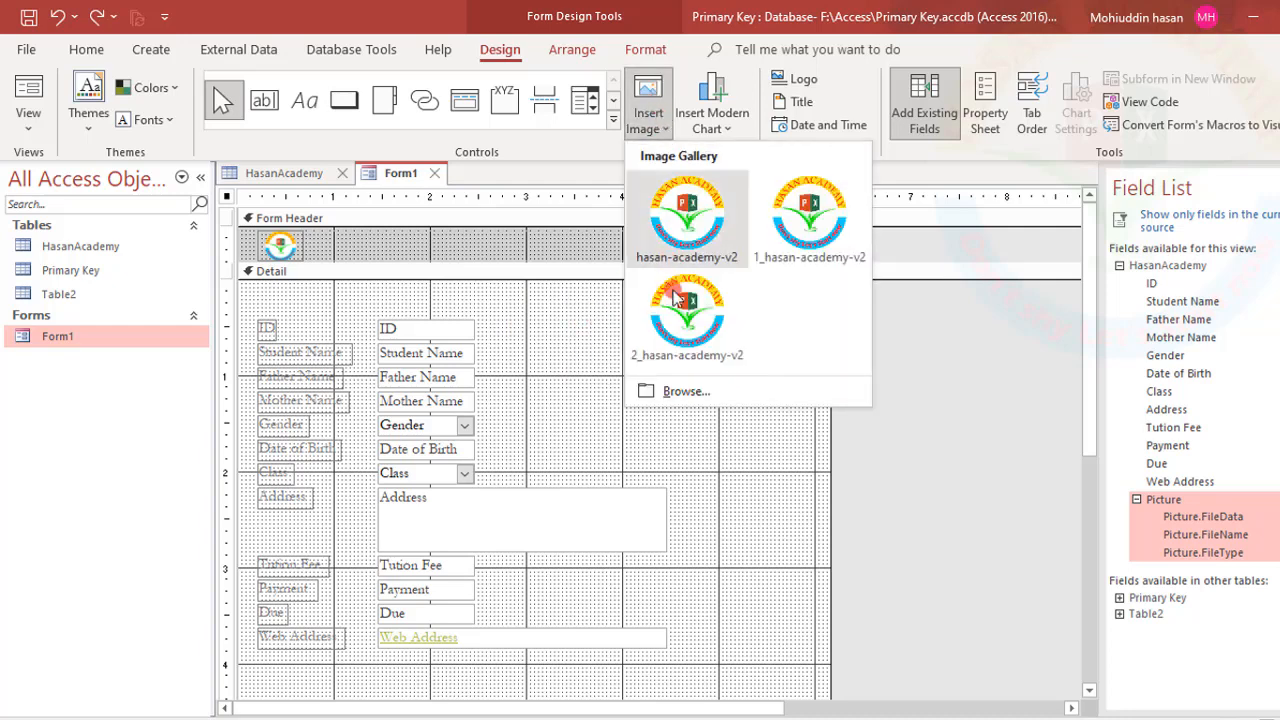
{"action": "left_click", "coordinate": [686, 390]}
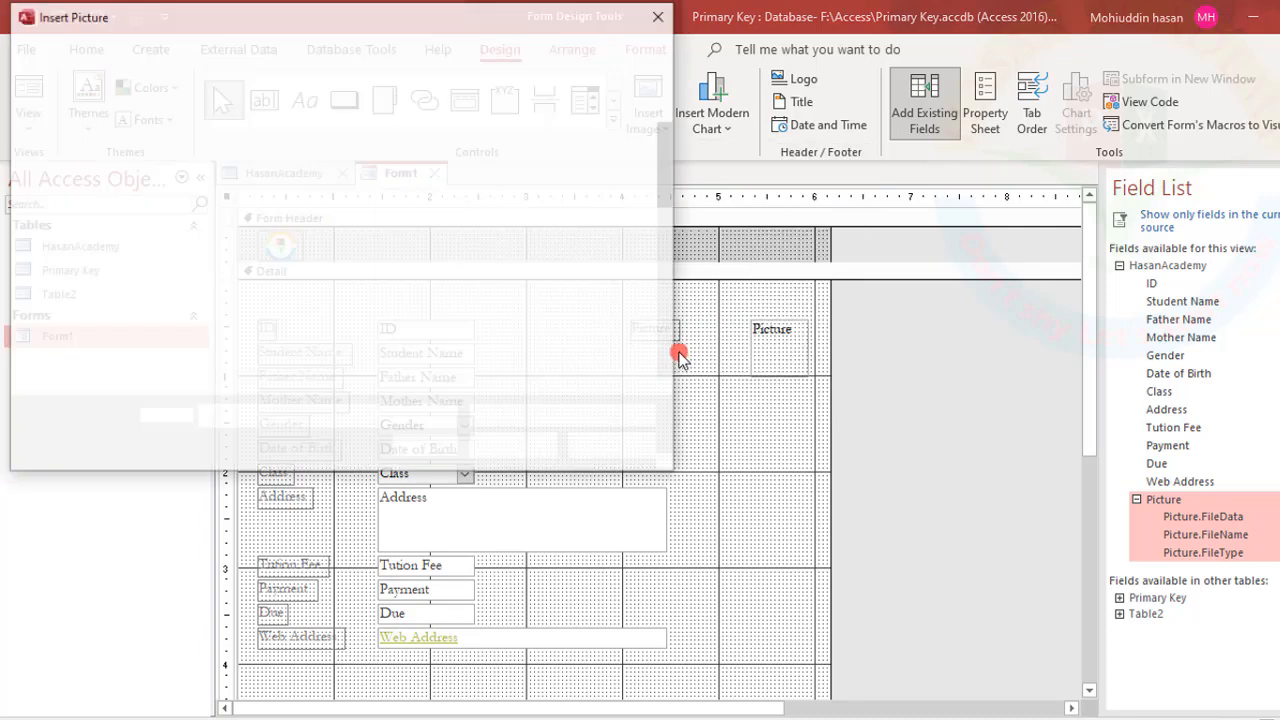
{"action": "scroll", "coordinate": [528, 316], "scroll_direction": "down", "scroll_amount": 10}
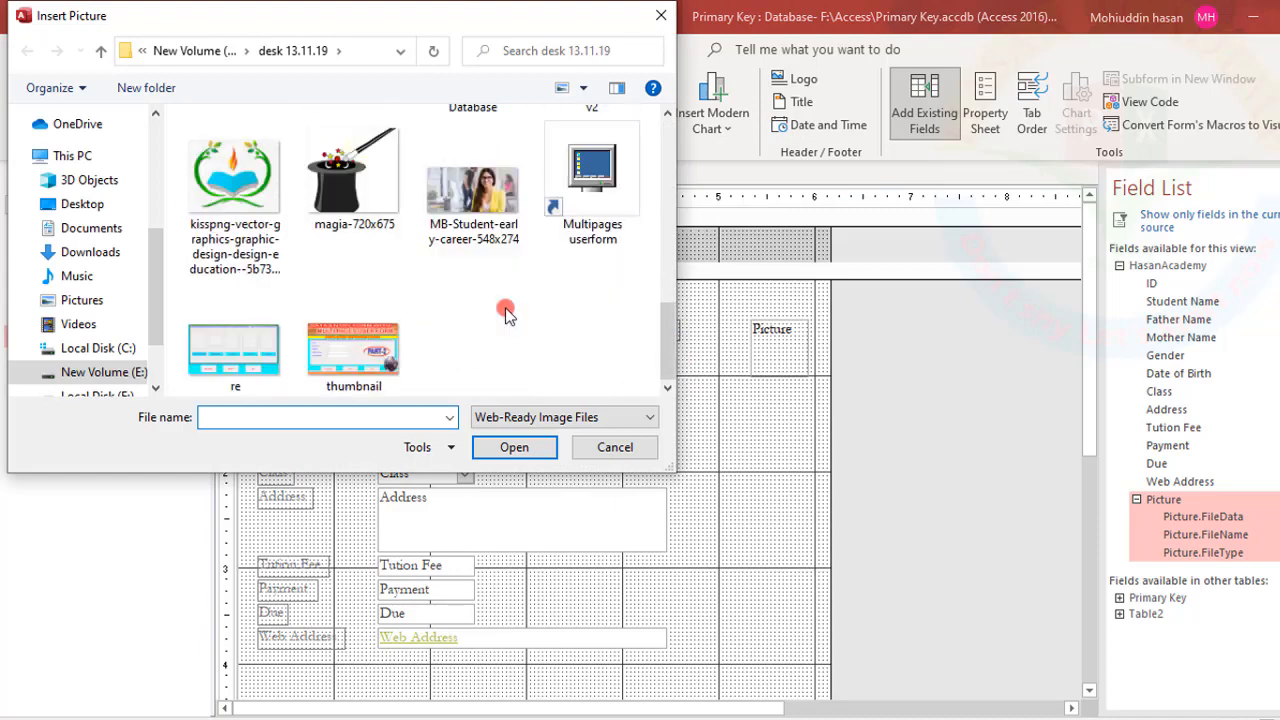
{"action": "scroll", "coordinate": [505, 315], "scroll_direction": "up", "scroll_amount": 5}
{"action": "double_click", "coordinate": [607, 365]}
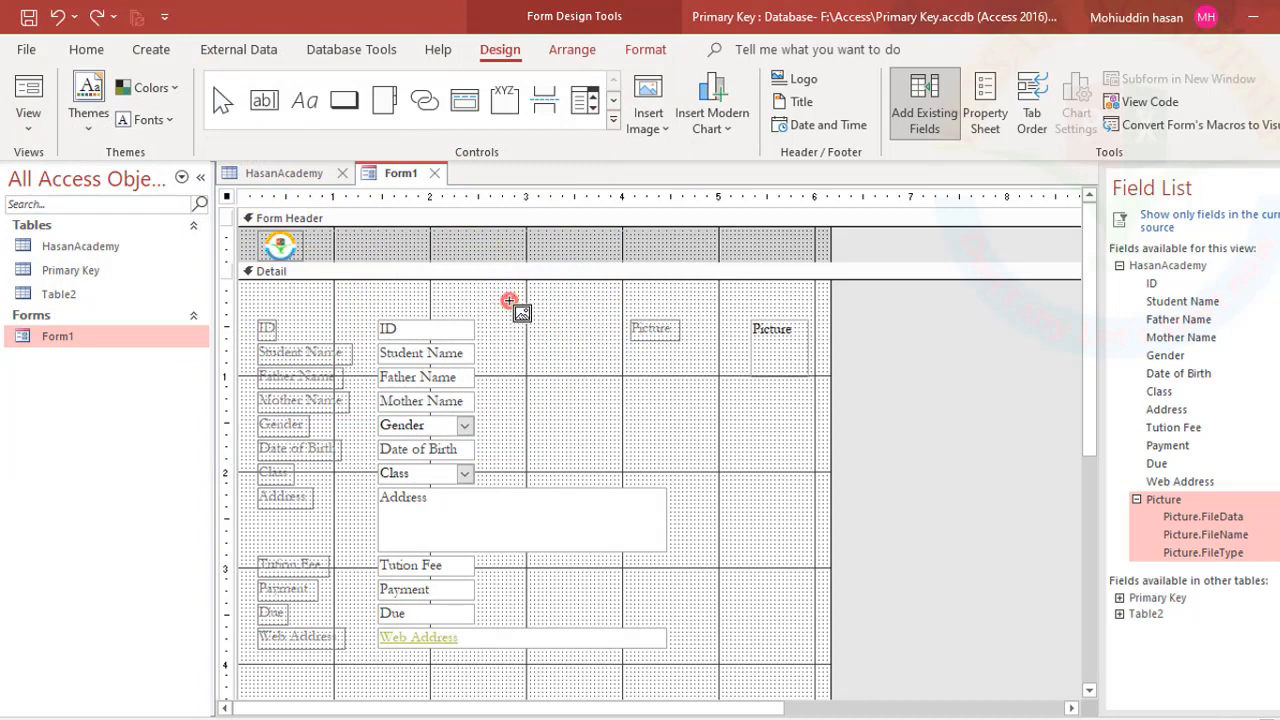
{"action": "left_click_drag", "start_coordinate": [489, 295], "coordinate": [598, 410]}
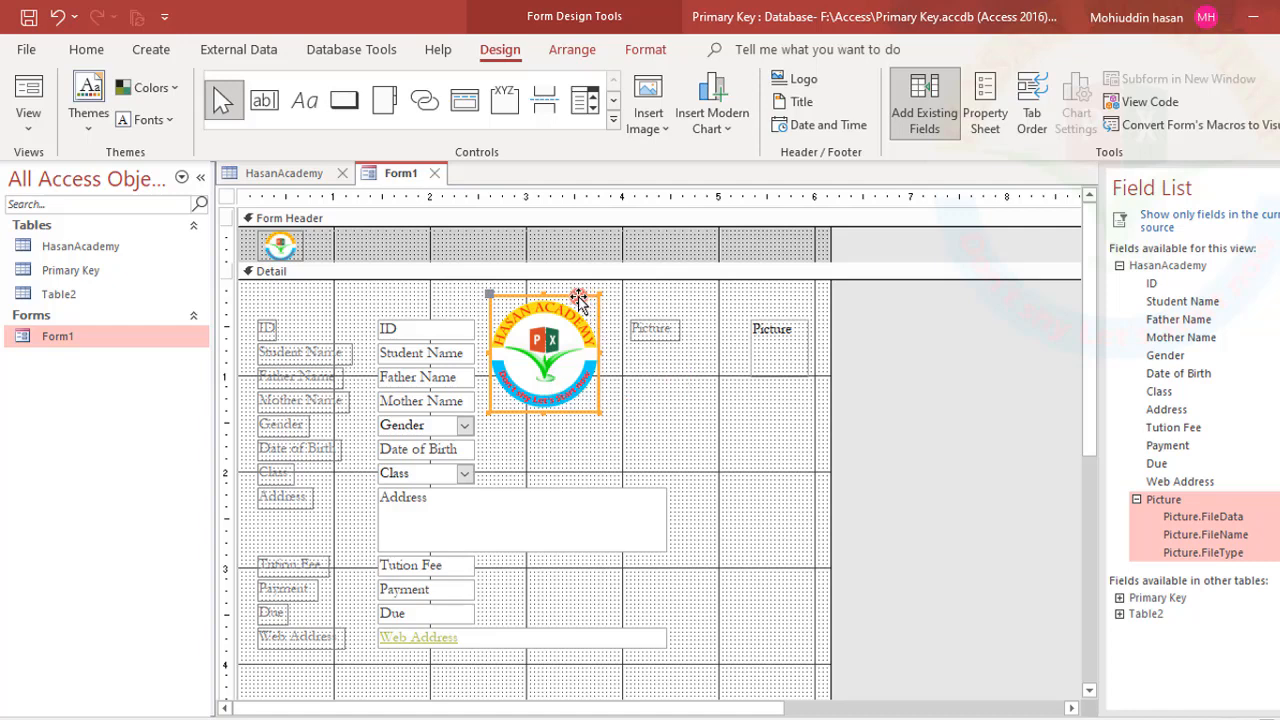
{"action": "key", "text": "Delete"}
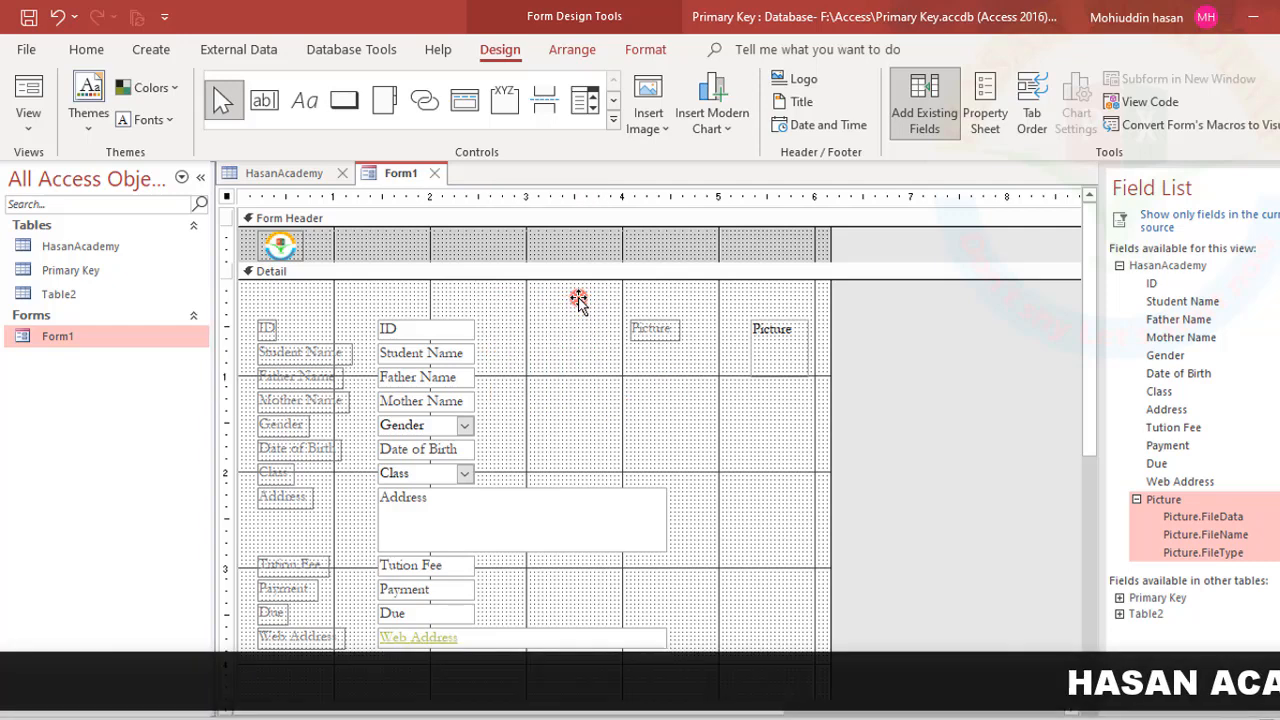
Step: Place hasan-academy-v2 from the image gallery in the Detail section and move it clear of the Picture label
{"action": "left_click", "coordinate": [650, 118]}
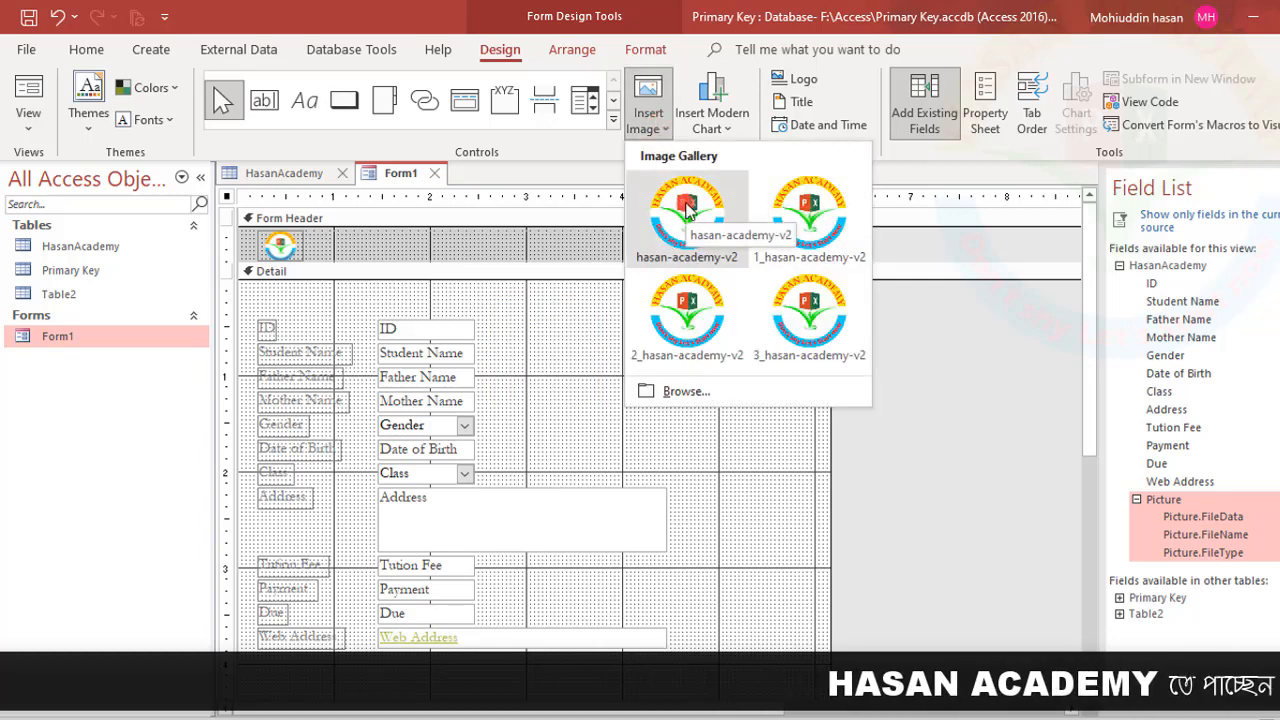
{"action": "left_click", "coordinate": [686, 205]}
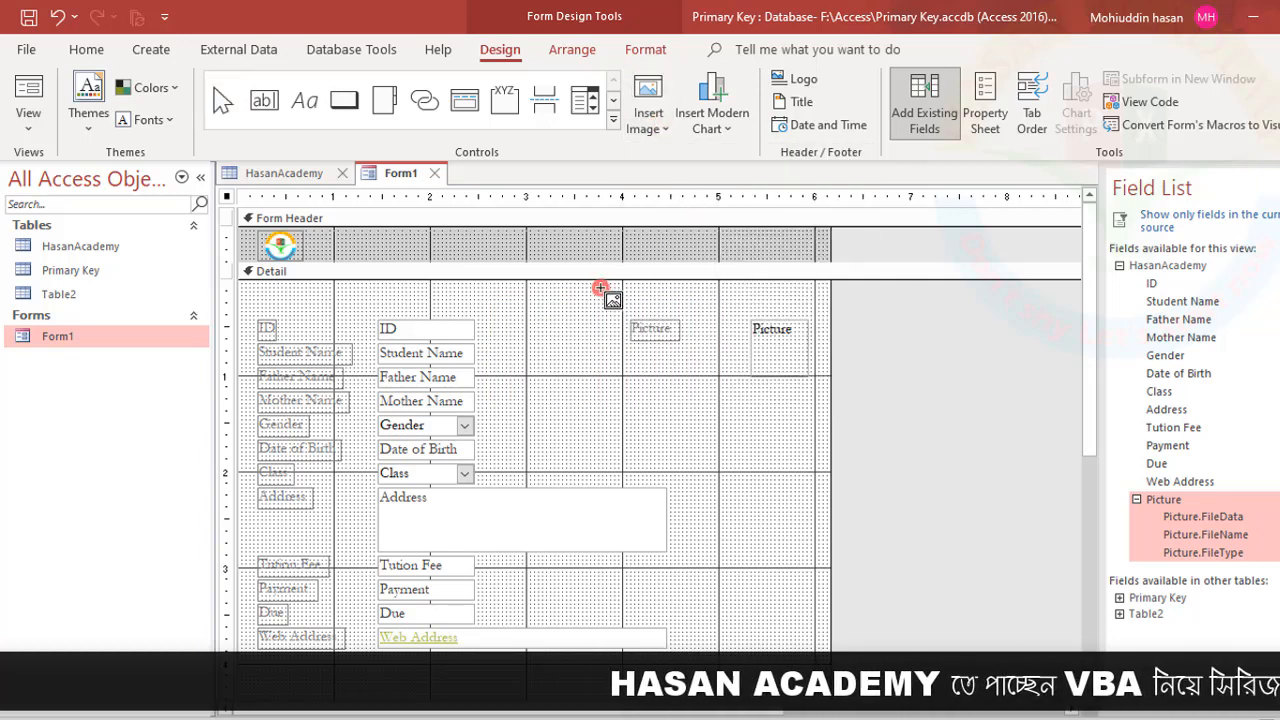
{"action": "left_click_drag", "start_coordinate": [570, 298], "coordinate": [667, 396]}
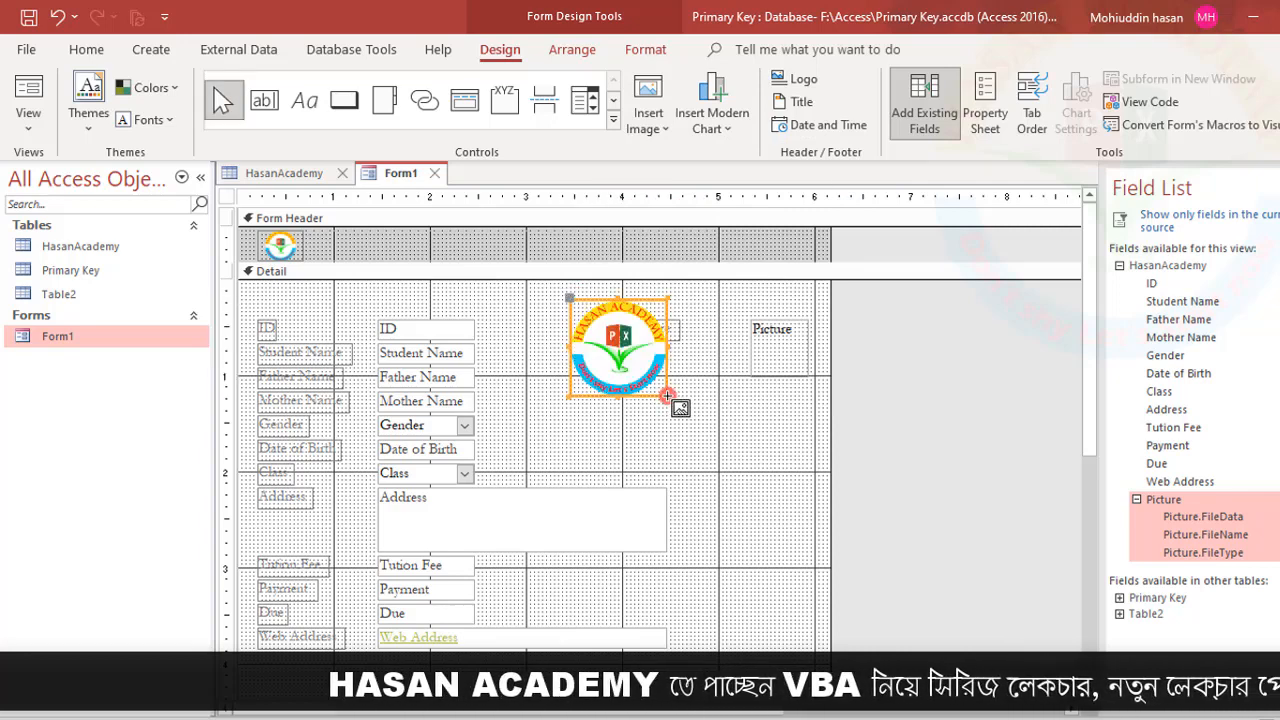
{"action": "left_click_drag", "start_coordinate": [617, 319], "coordinate": [561, 307]}
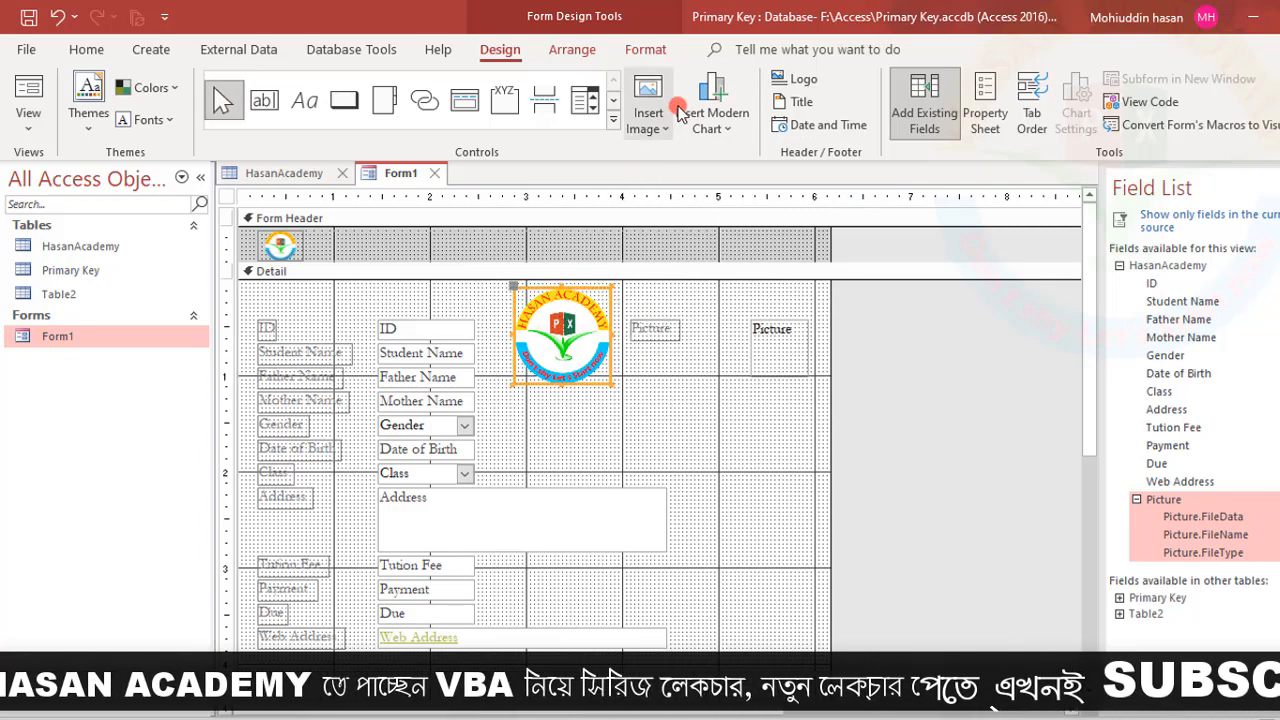
Step: Review the image gallery, and delete the large logo image from the Detail section
{"action": "left_click", "coordinate": [646, 114]}
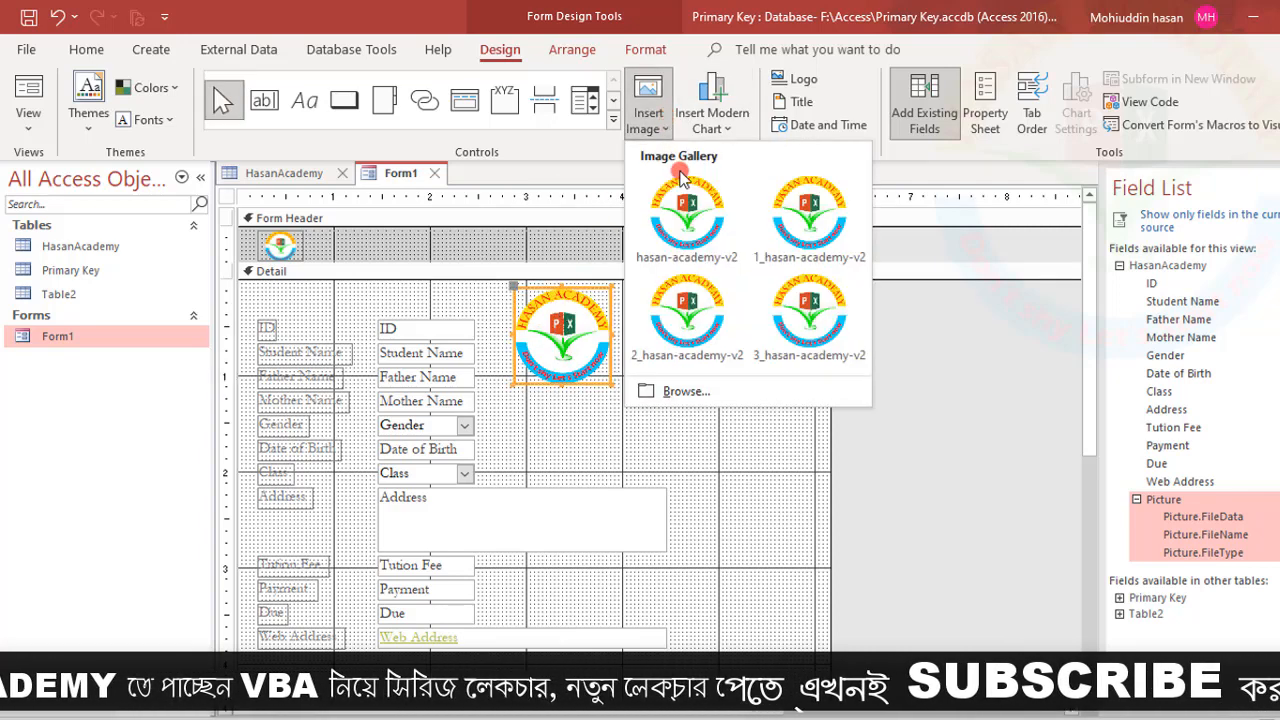
{"action": "left_click", "coordinate": [588, 292]}
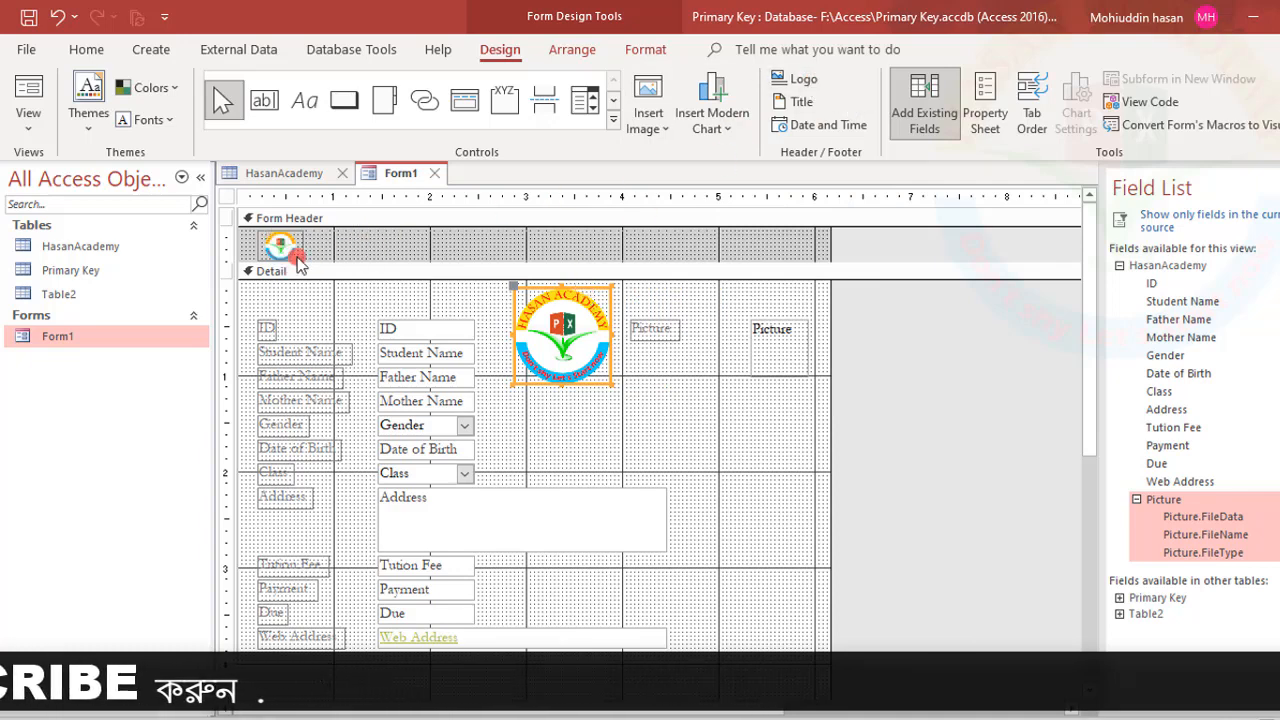
{"action": "left_click_drag", "start_coordinate": [586, 290], "coordinate": [555, 290]}
{"action": "key", "text": "Delete"}
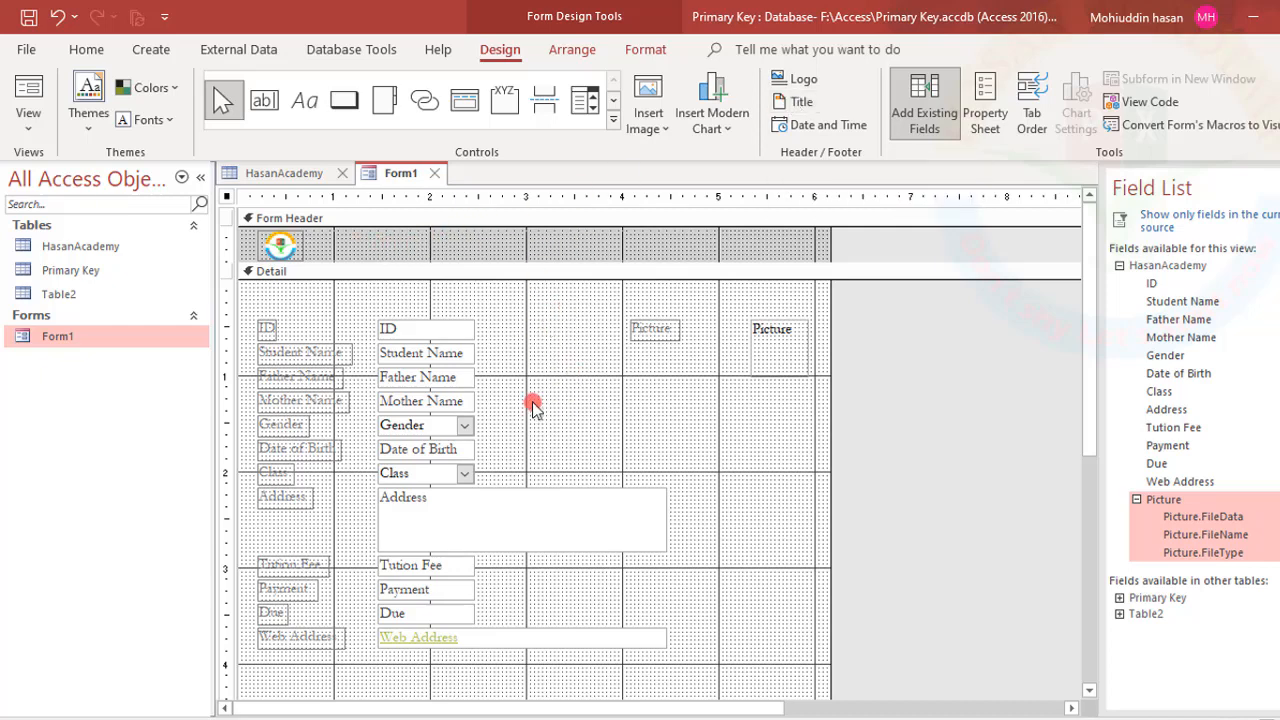
Step: Add a title to the form header reading HASAN ACADEMY
{"action": "left_click", "coordinate": [797, 104]}
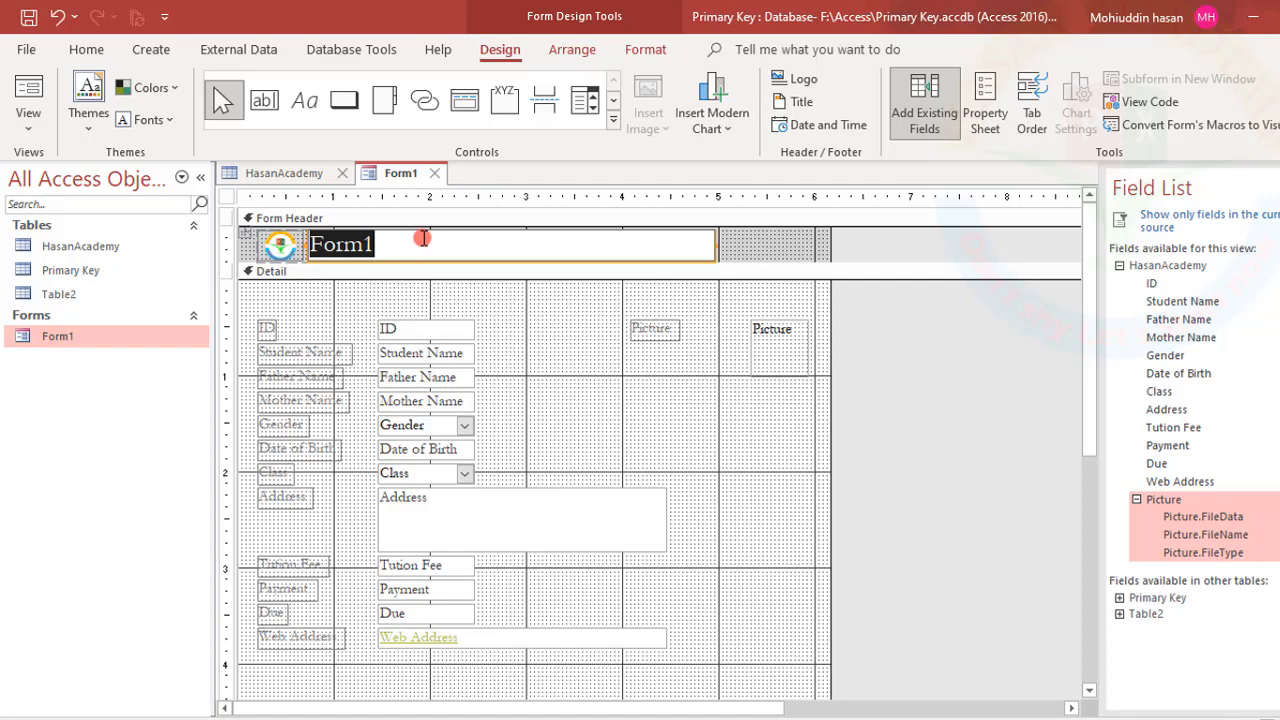
{"action": "key", "text": "BackSpace"}
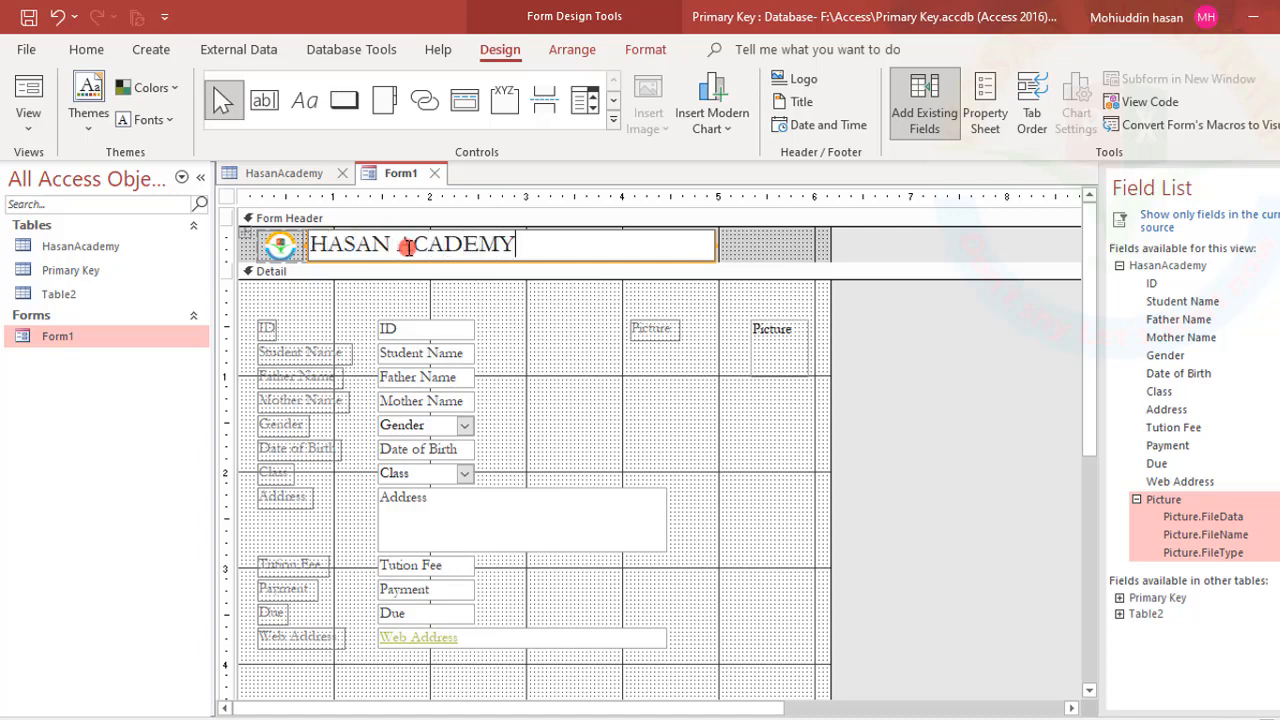
{"action": "left_click", "coordinate": [600, 366]}
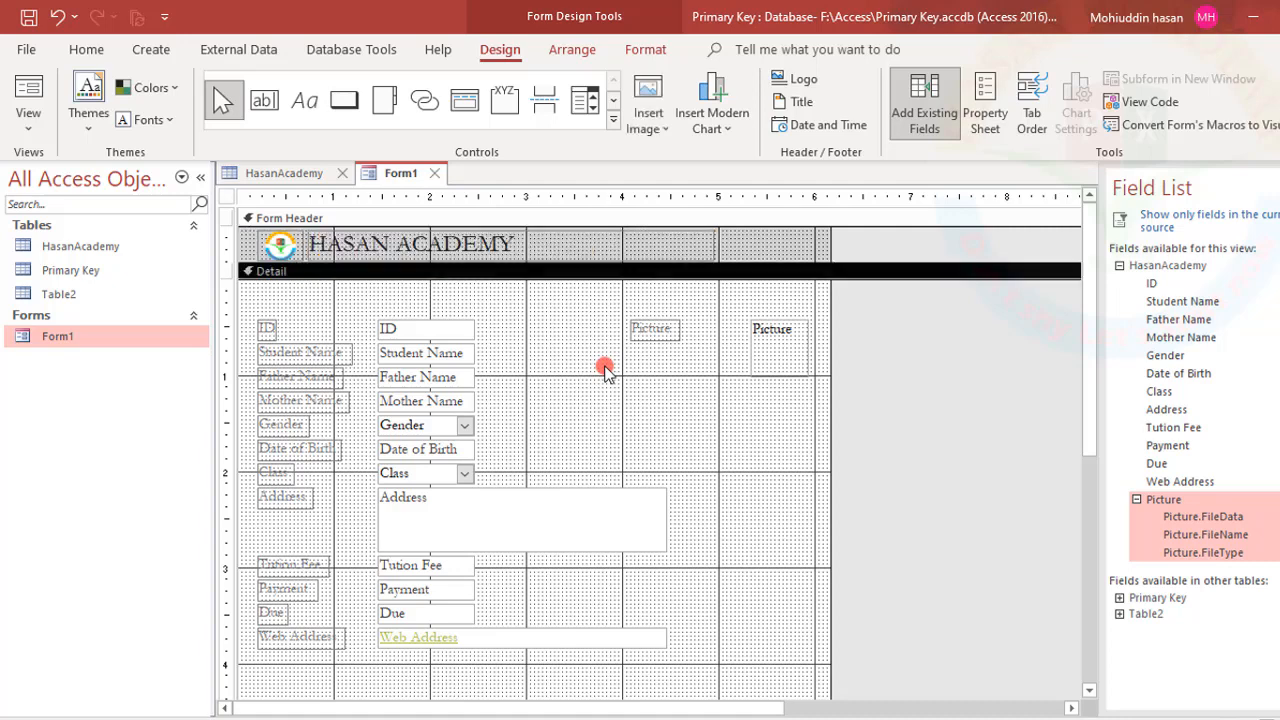
{"action": "left_click", "coordinate": [523, 245]}
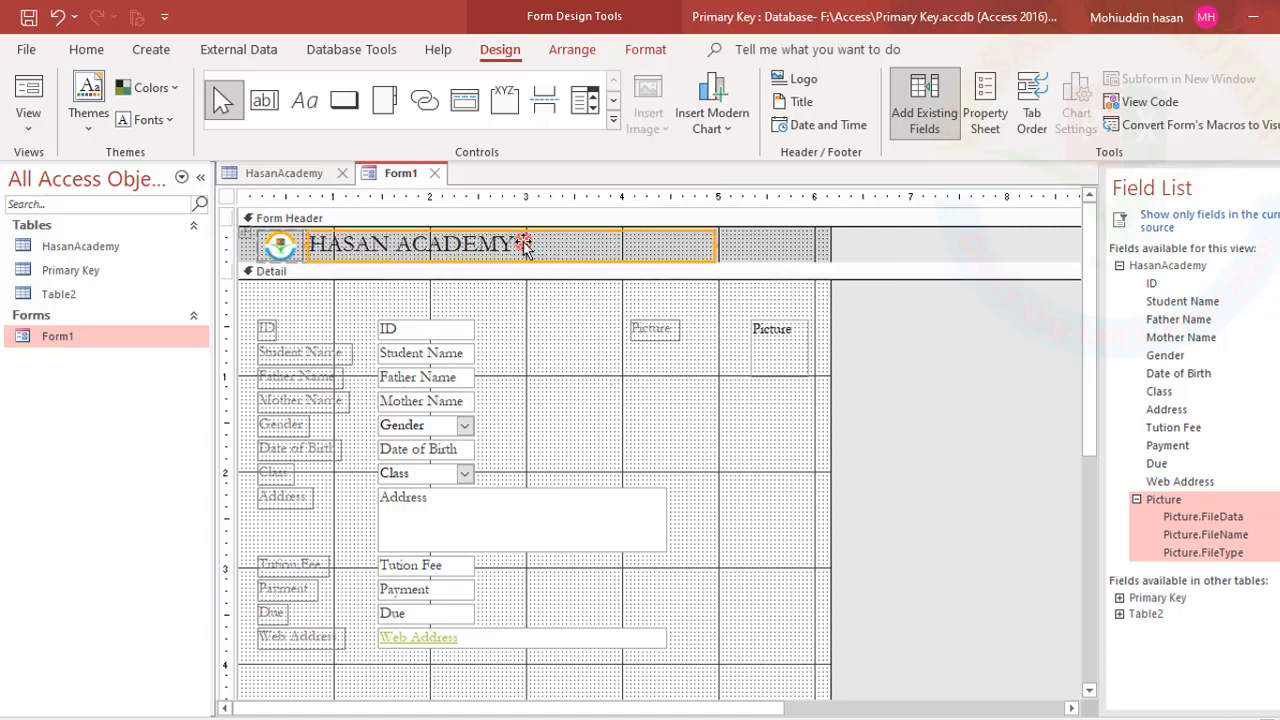
{"action": "left_click", "coordinate": [541, 375]}
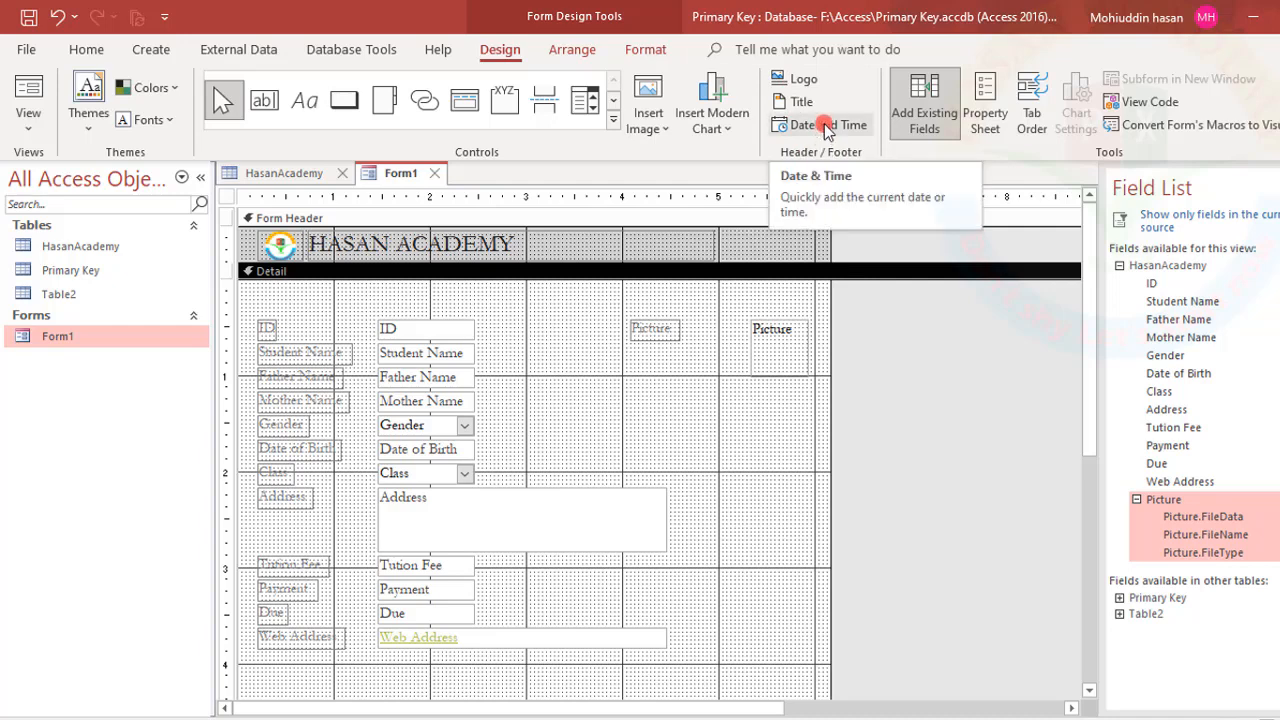
Step: Insert the date and time in the form header, using the April 17, 2021 date format and the 1:55:14 AM time format
{"action": "left_click", "coordinate": [826, 127]}
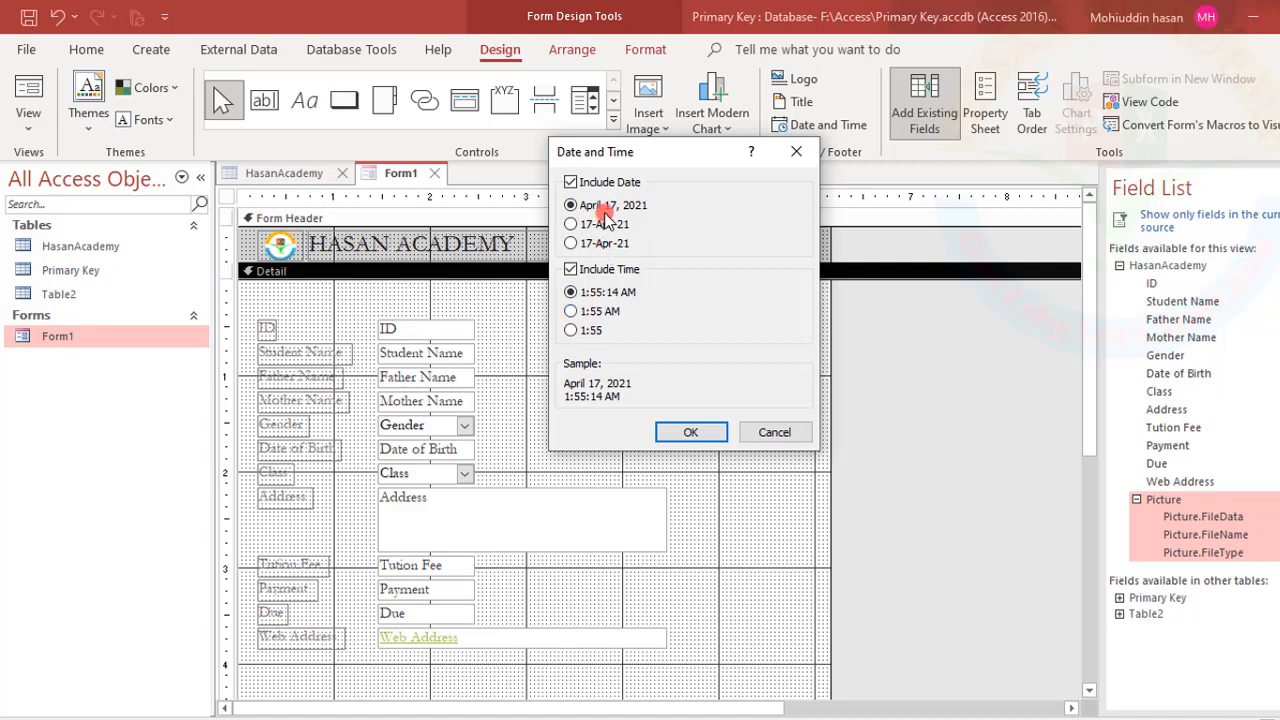
{"action": "left_click", "coordinate": [571, 270]}
{"action": "left_click", "coordinate": [588, 206]}
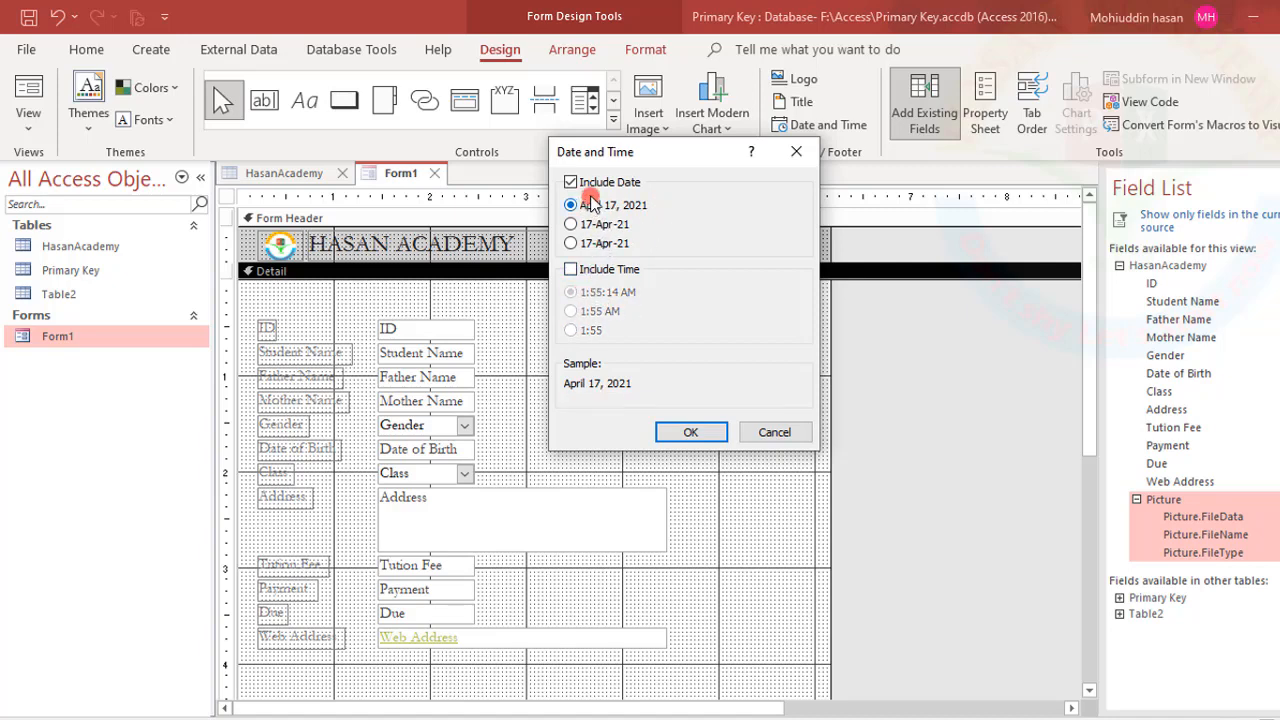
{"action": "left_click", "coordinate": [571, 270]}
{"action": "left_click", "coordinate": [690, 432]}
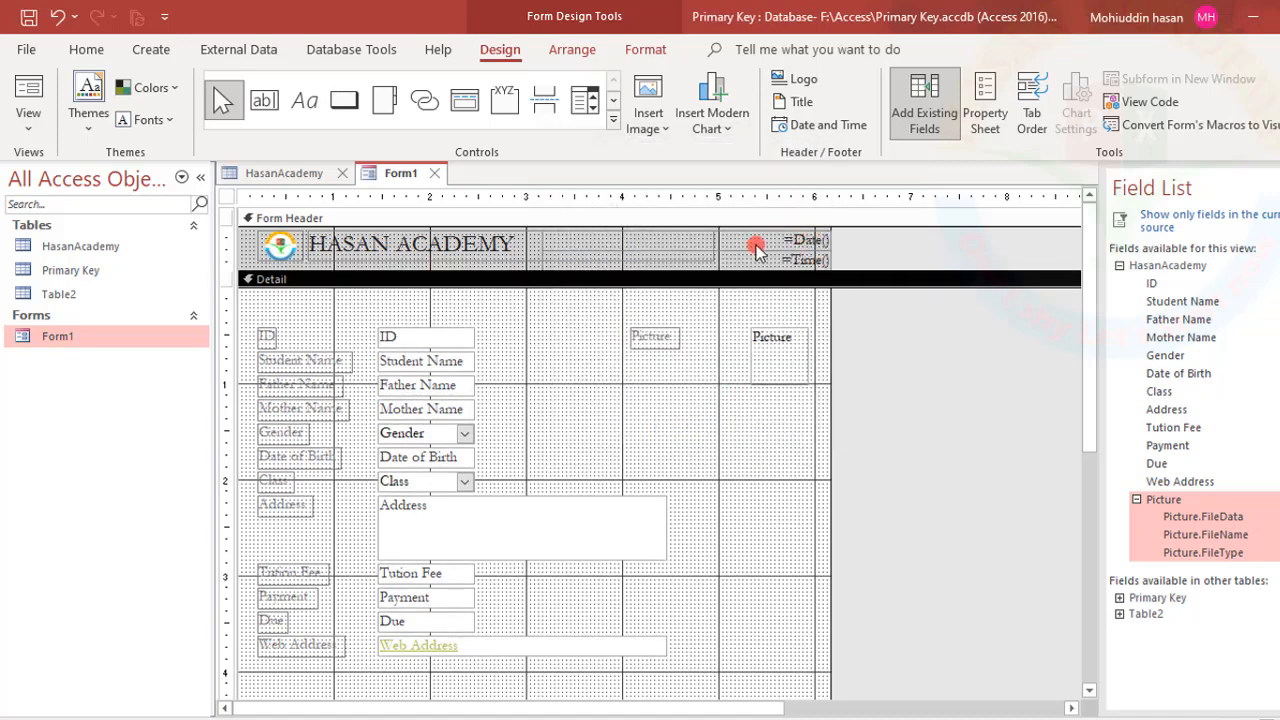
Step: Open Form1 in Form View to check its header, and return the form to Design View
{"action": "right_click", "coordinate": [130, 334]}
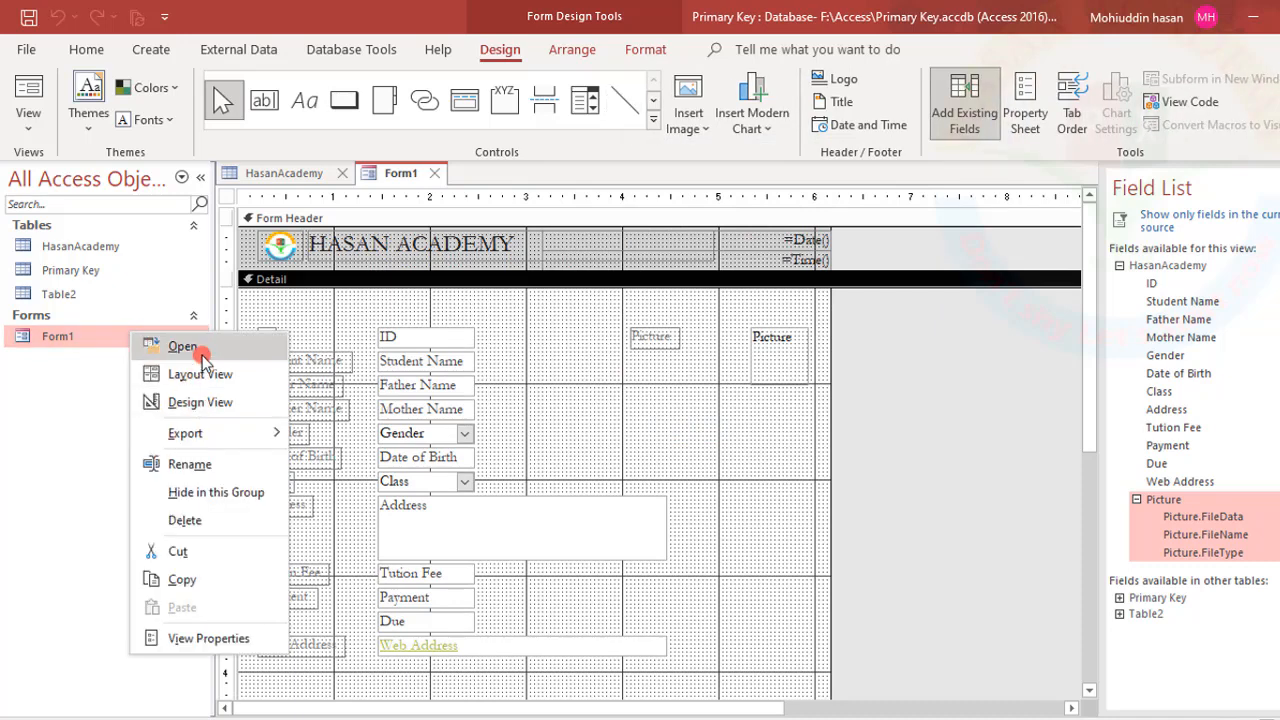
{"action": "left_click", "coordinate": [200, 348]}
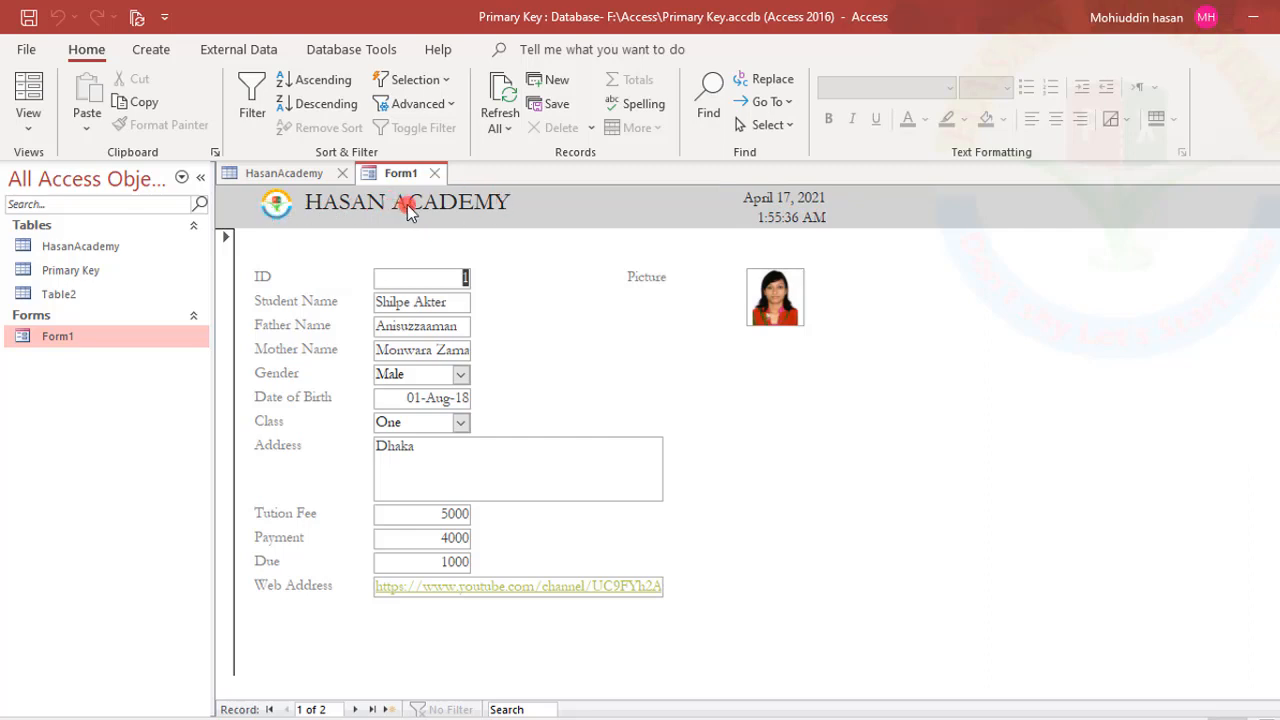
{"action": "left_click", "coordinate": [86, 342]}
{"action": "right_click", "coordinate": [88, 343]}
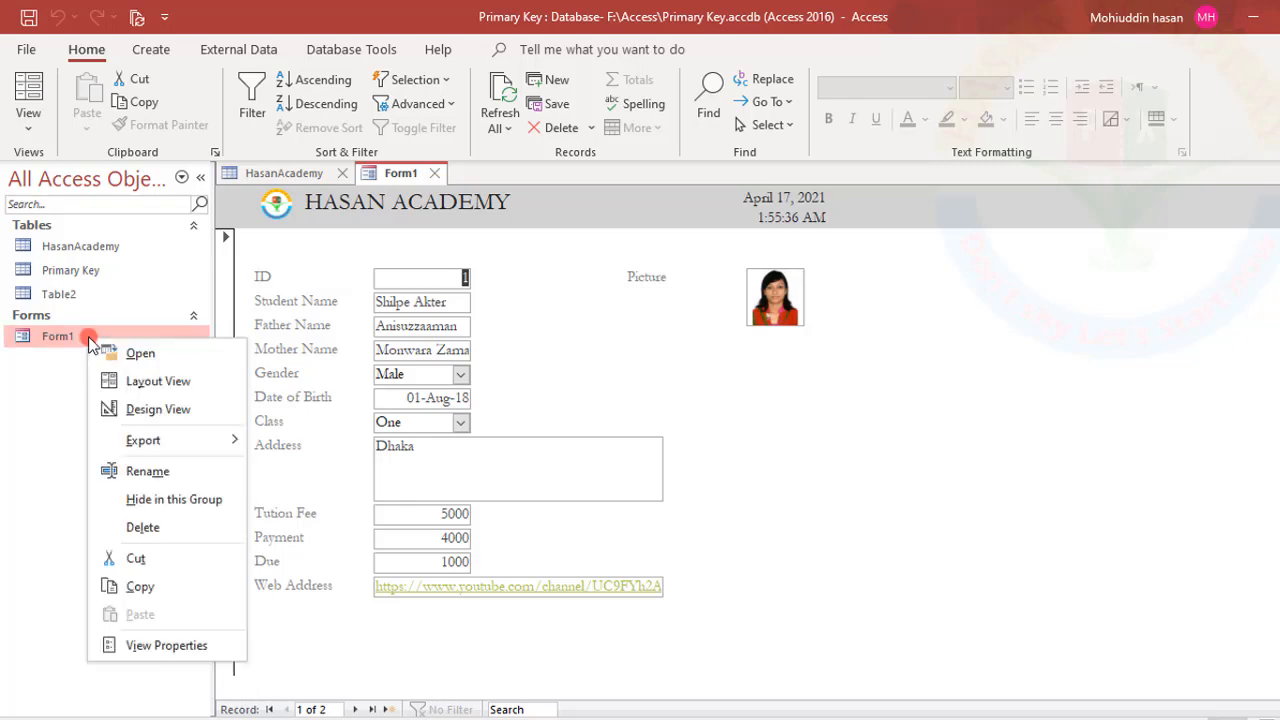
{"action": "left_click", "coordinate": [145, 410]}
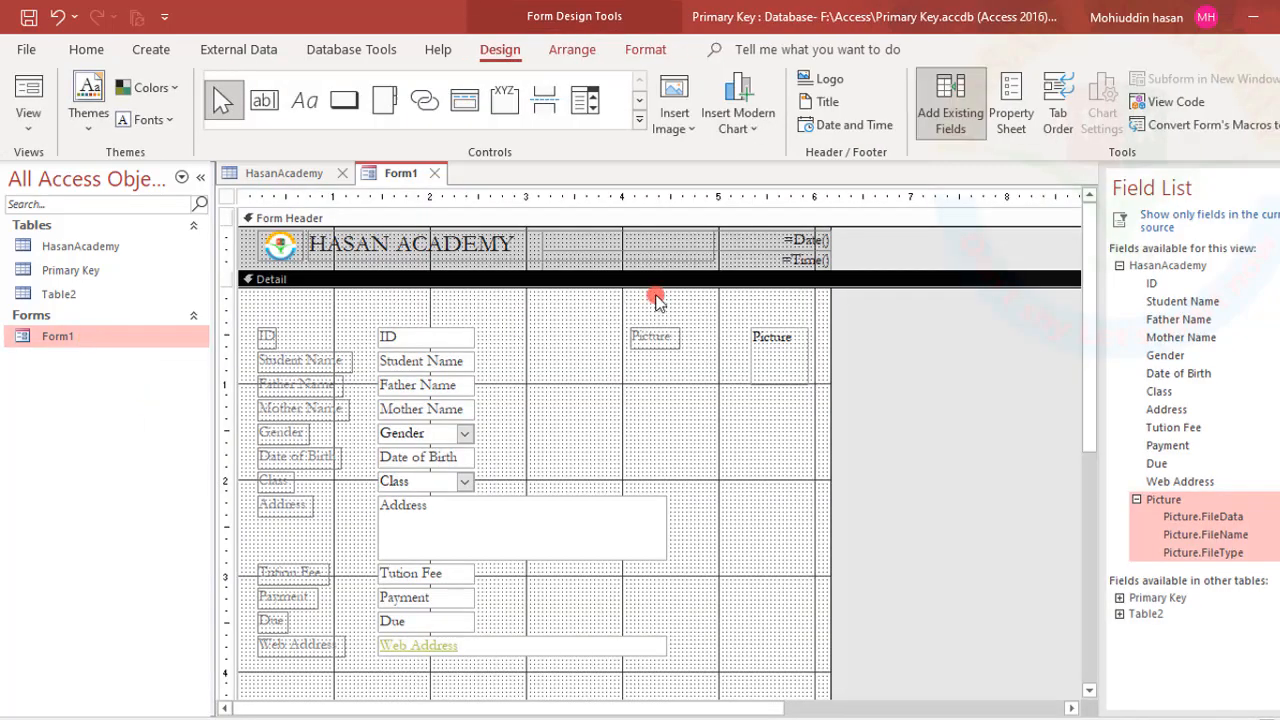
Step: Insert two columns to the right of the HASAN ACADEMY title in the form header layout
{"action": "left_click", "coordinate": [434, 247]}
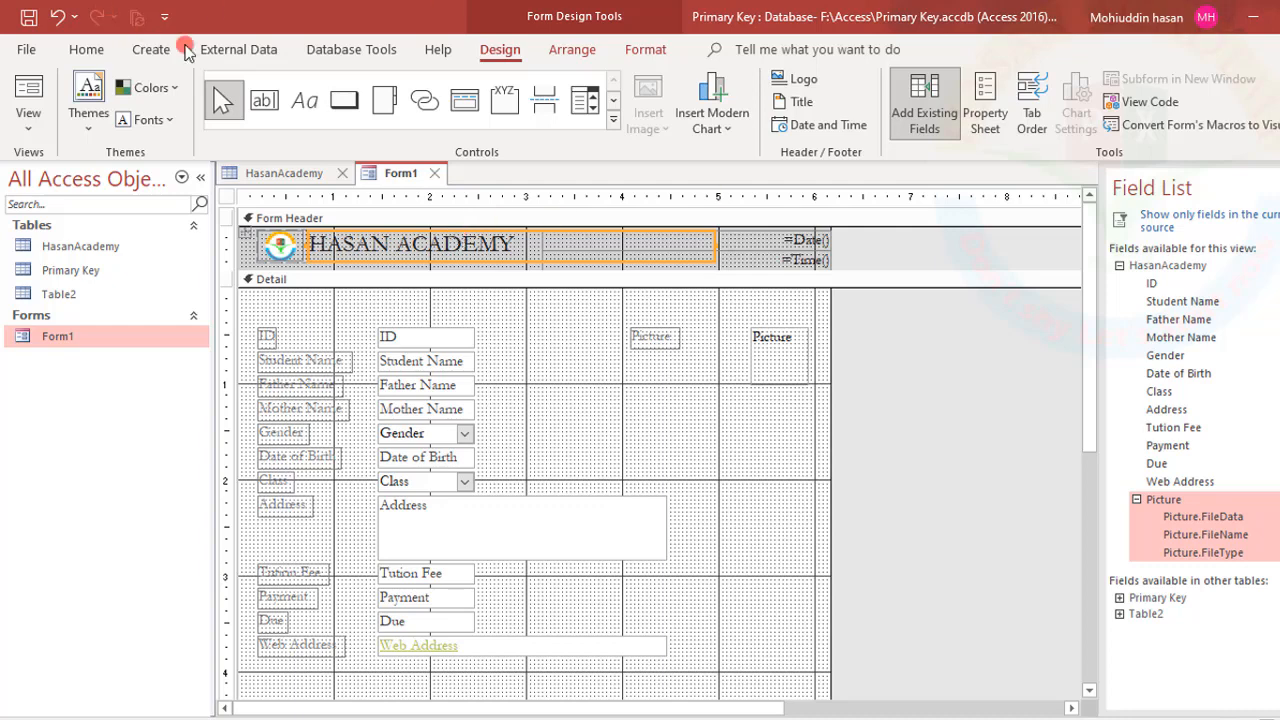
{"action": "left_click", "coordinate": [580, 52]}
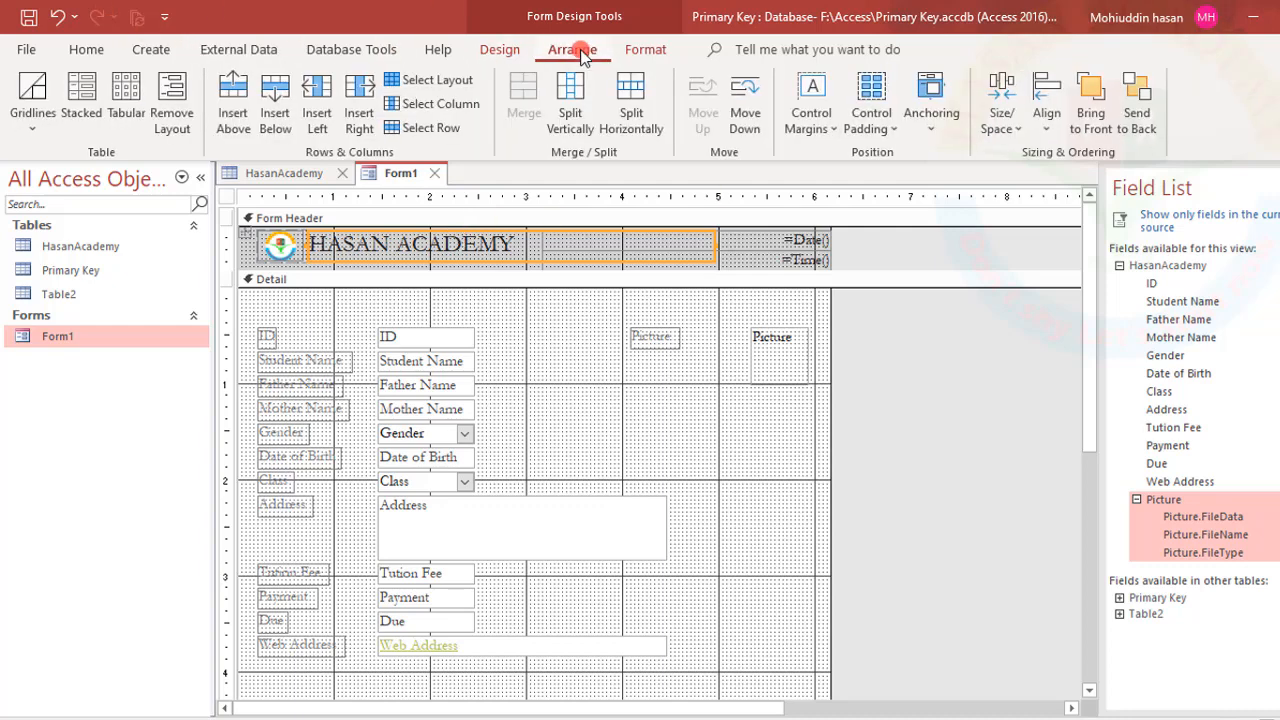
{"action": "left_click", "coordinate": [1047, 125]}
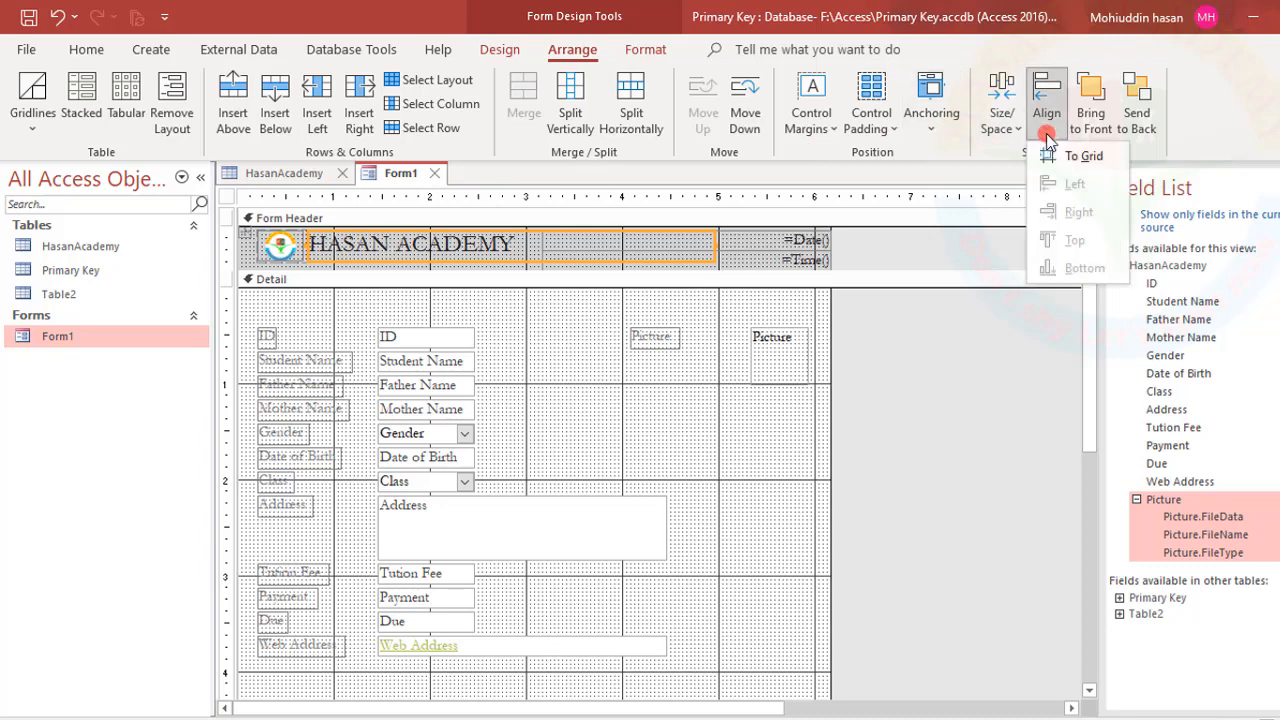
{"action": "left_click", "coordinate": [1003, 125]}
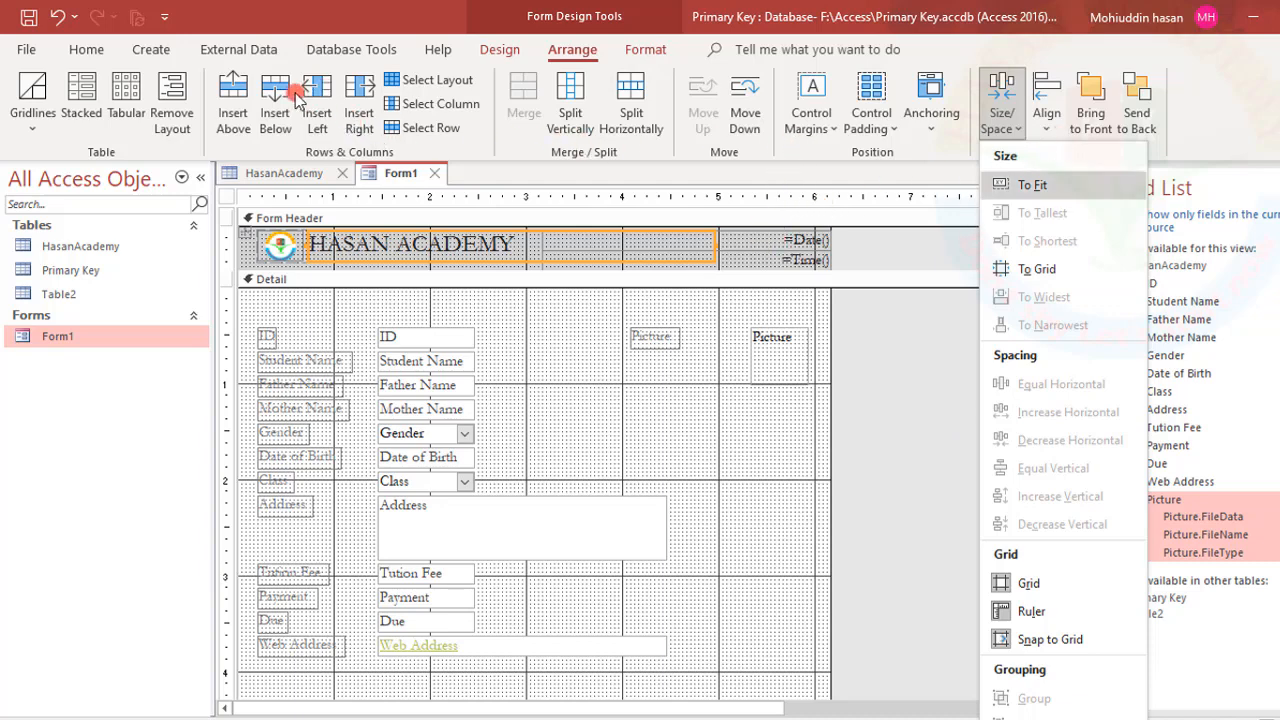
{"action": "left_click", "coordinate": [360, 95]}
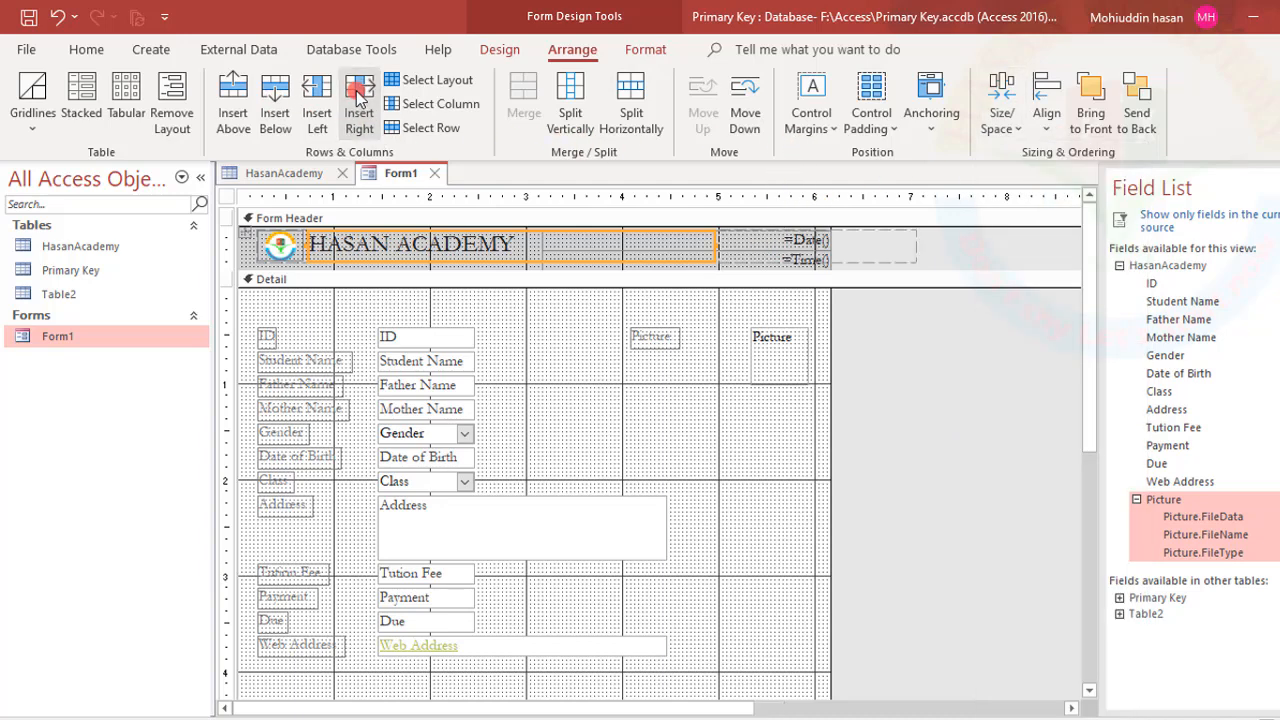
{"action": "left_click", "coordinate": [360, 100]}
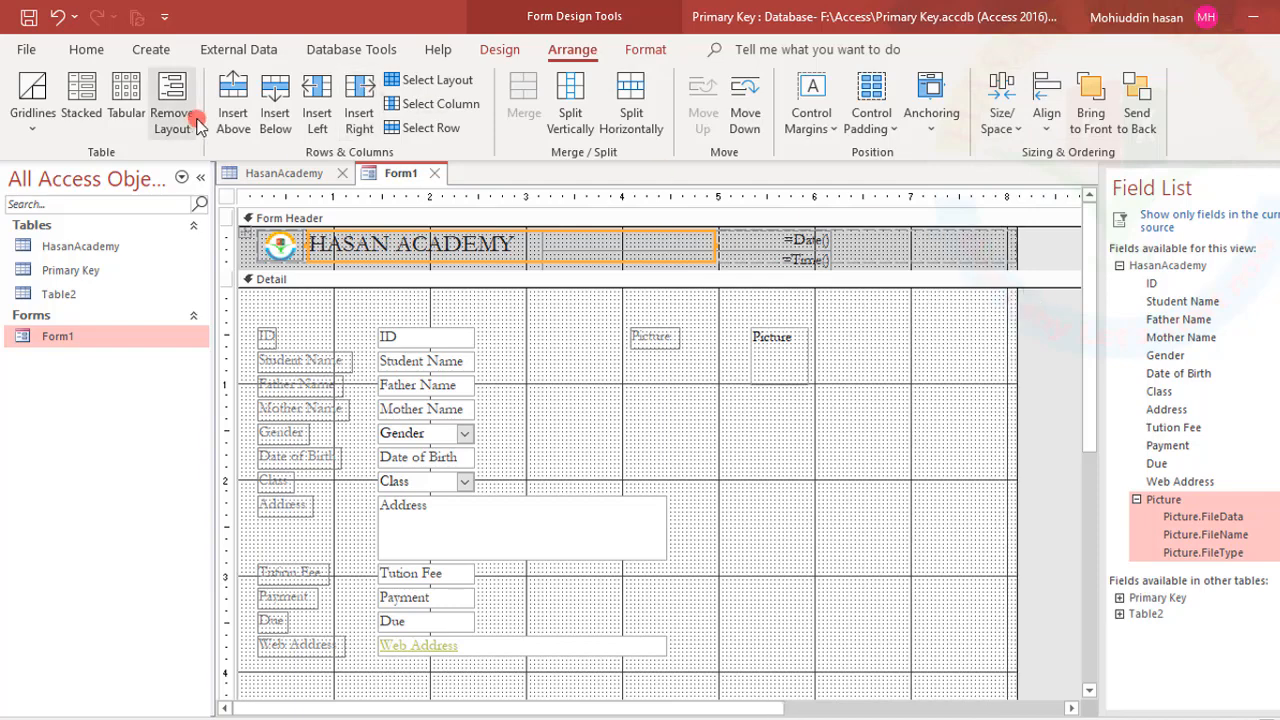
Step: Try inserting a column to the left of the header title, and undo it
{"action": "left_click", "coordinate": [314, 92]}
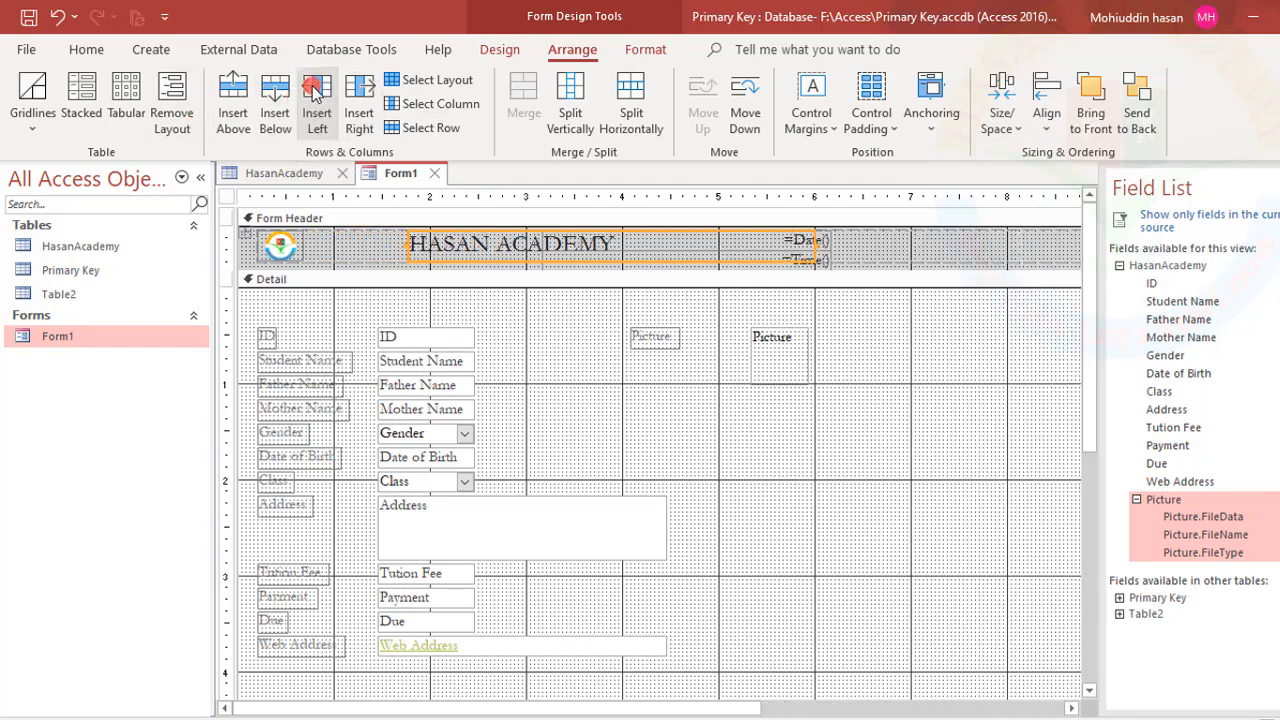
{"action": "left_click", "coordinate": [699, 266]}
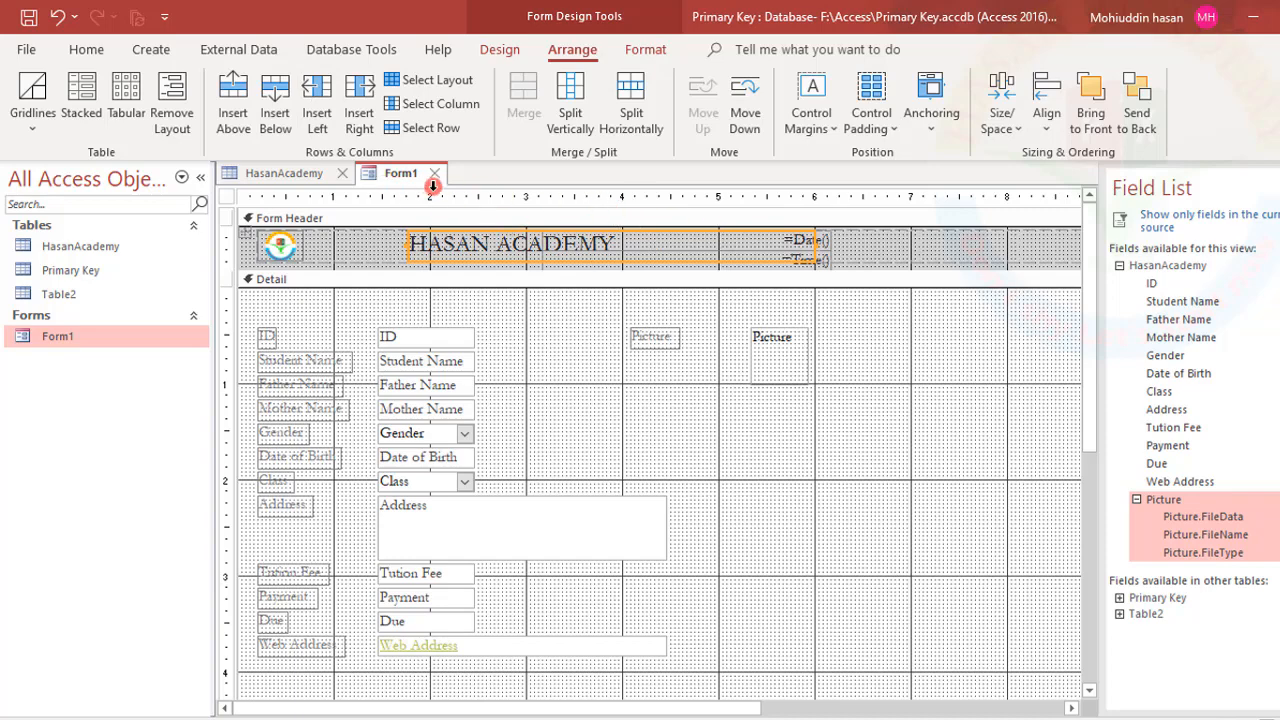
{"action": "key", "text": "ctrl+z"}
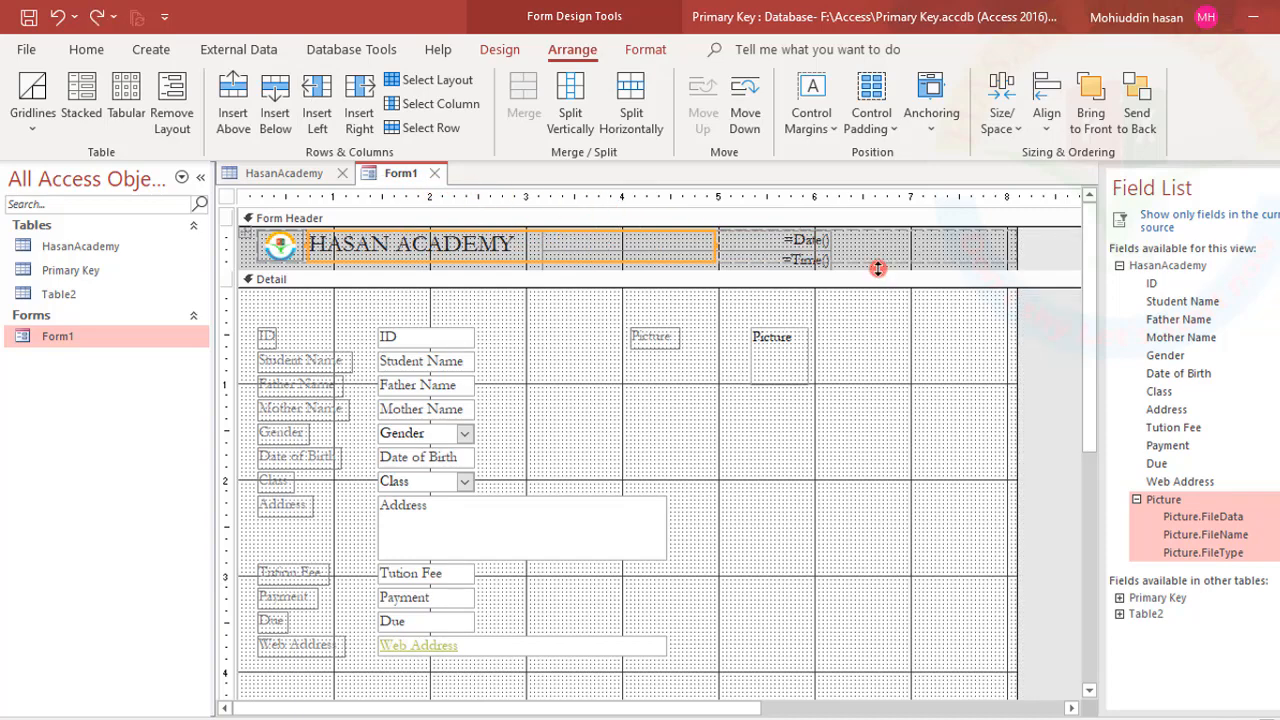
Step: Try selecting the header's whole layout, its column and its row, and clear the selection
{"action": "left_click", "coordinate": [414, 87]}
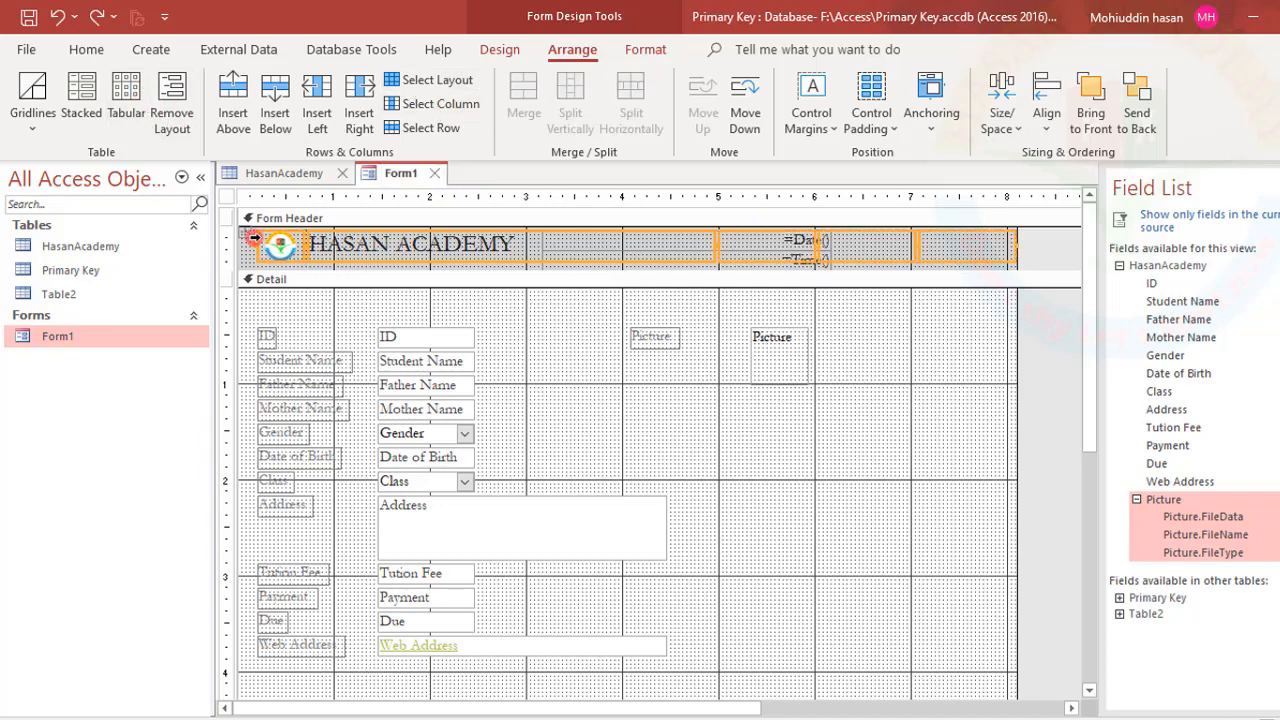
{"action": "left_click", "coordinate": [418, 110]}
{"action": "left_click", "coordinate": [430, 125]}
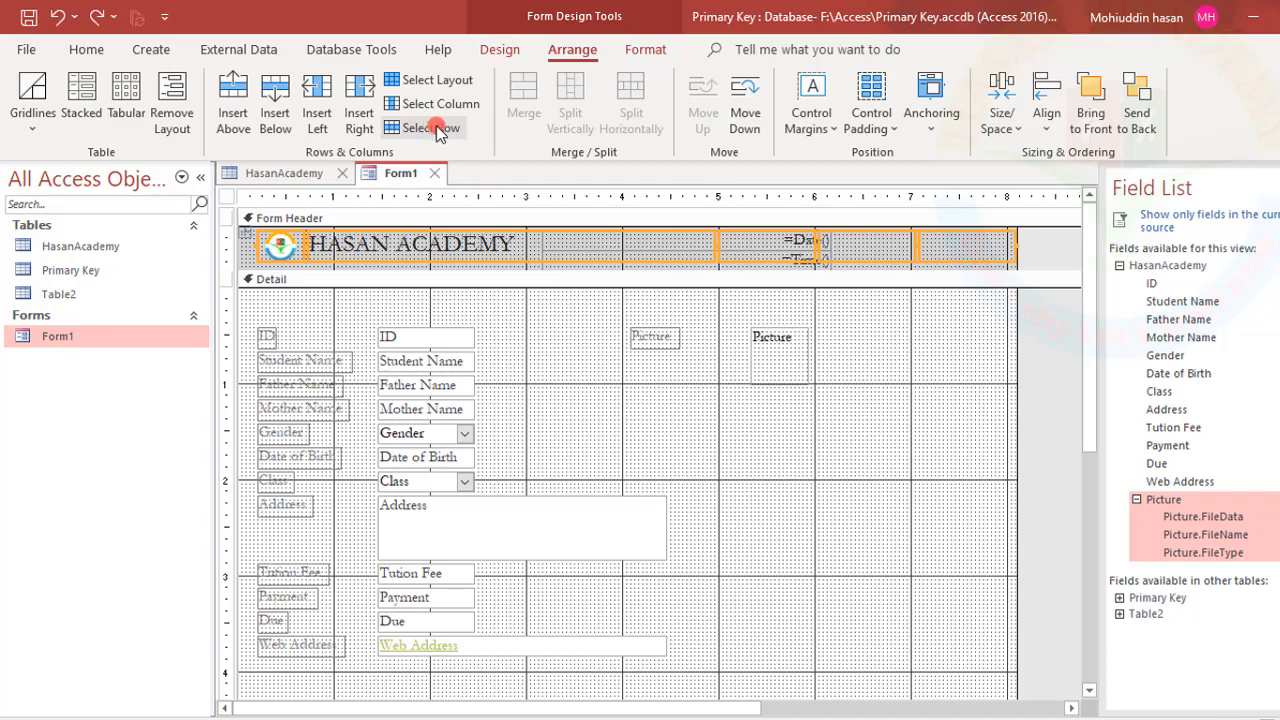
{"action": "left_click", "coordinate": [227, 303]}
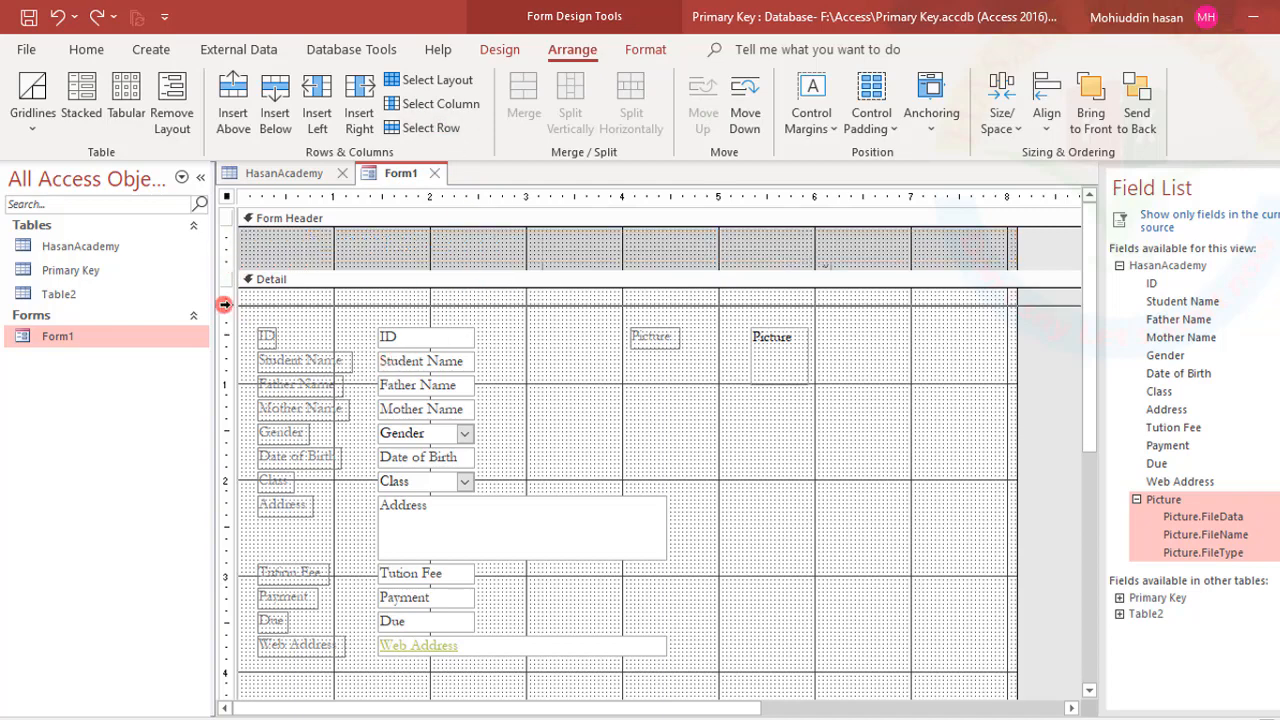
{"action": "left_click", "coordinate": [513, 290]}
{"action": "left_click", "coordinate": [427, 238]}
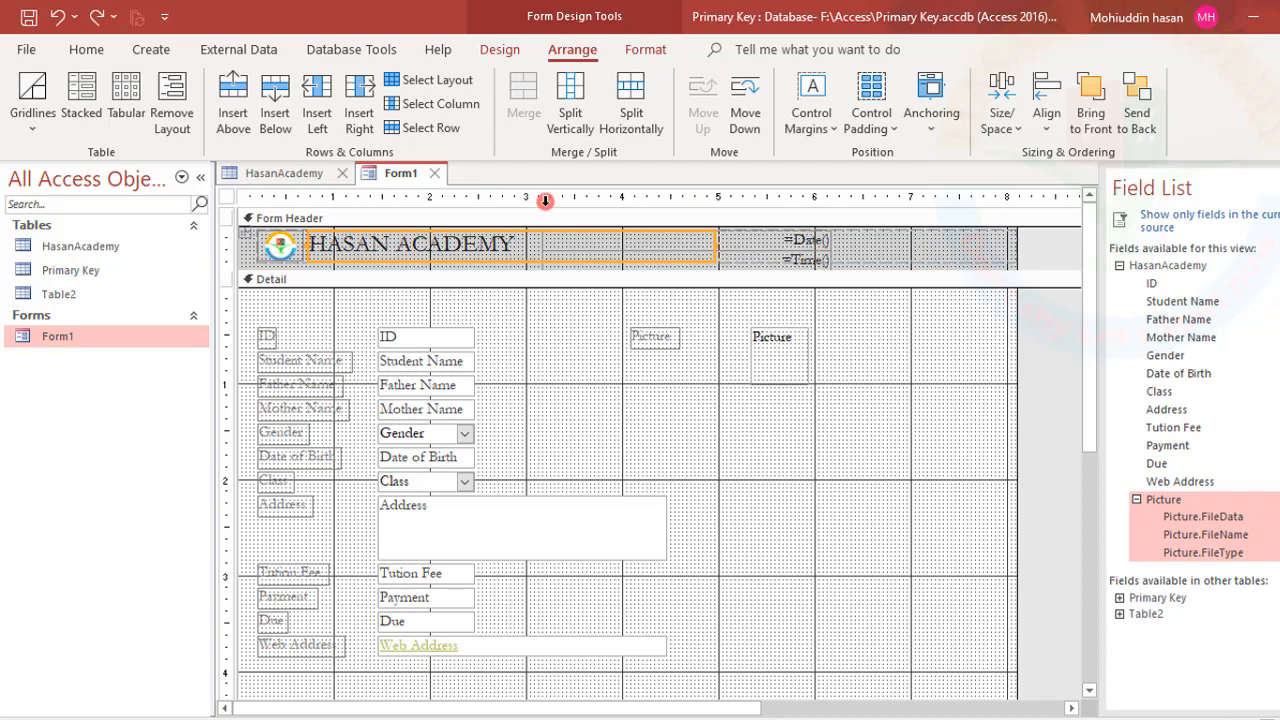
{"action": "left_click", "coordinate": [694, 412]}
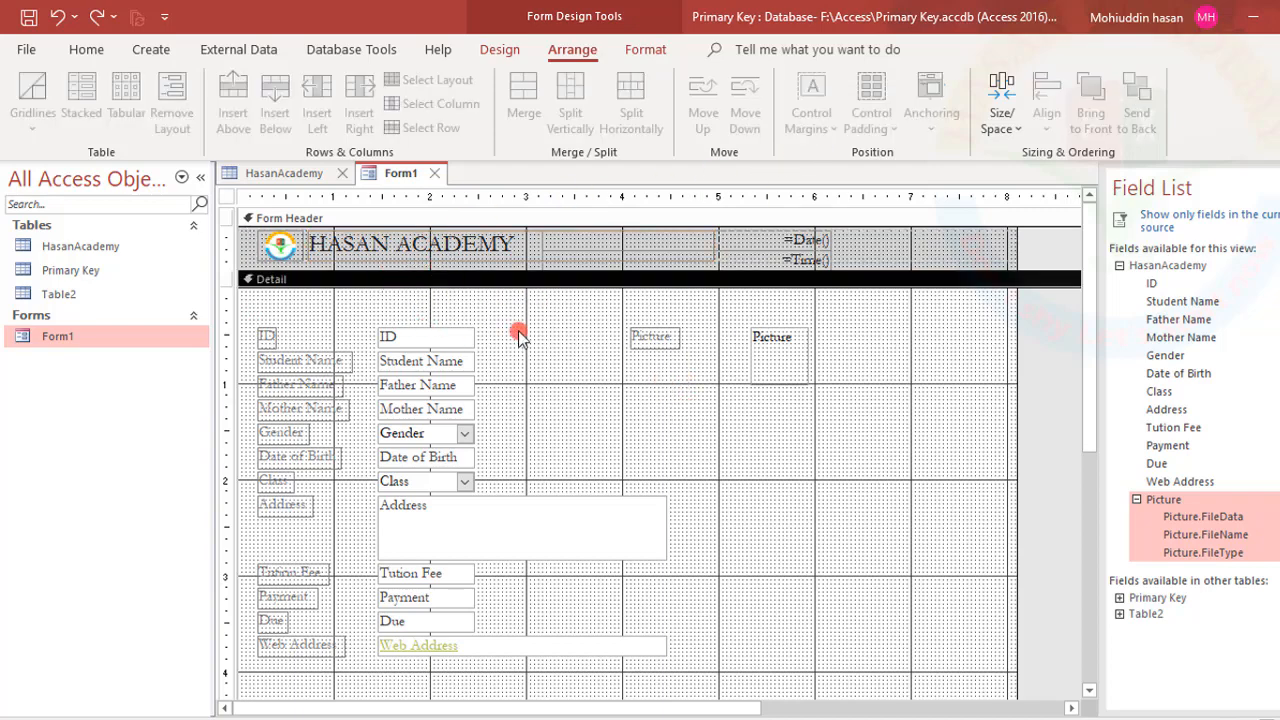
Step: Move the Picture field with its label slightly up and further right, so its box starts at about 7 on the horizontal ruler
{"action": "left_click_drag", "start_coordinate": [540, 312], "coordinate": [574, 628]}
{"action": "left_click", "coordinate": [720, 492]}
{"action": "left_click", "coordinate": [788, 352]}
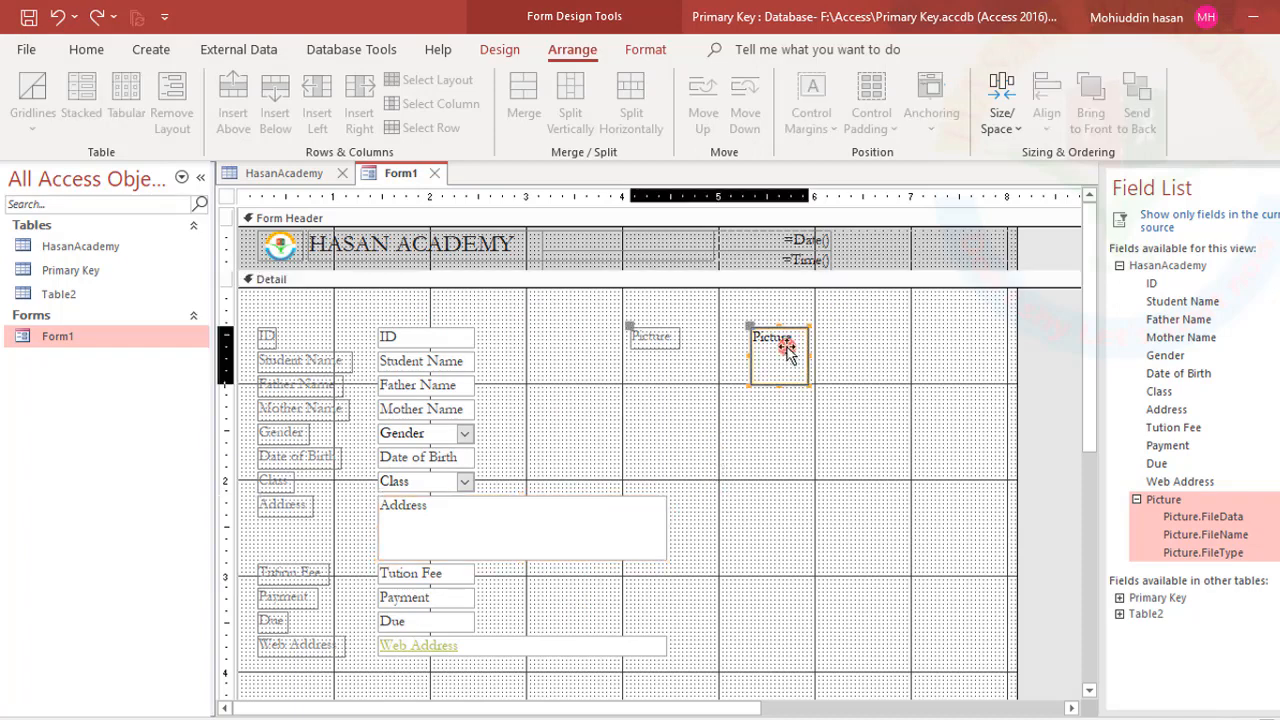
{"action": "left_click_drag", "start_coordinate": [792, 340], "coordinate": [955, 322]}
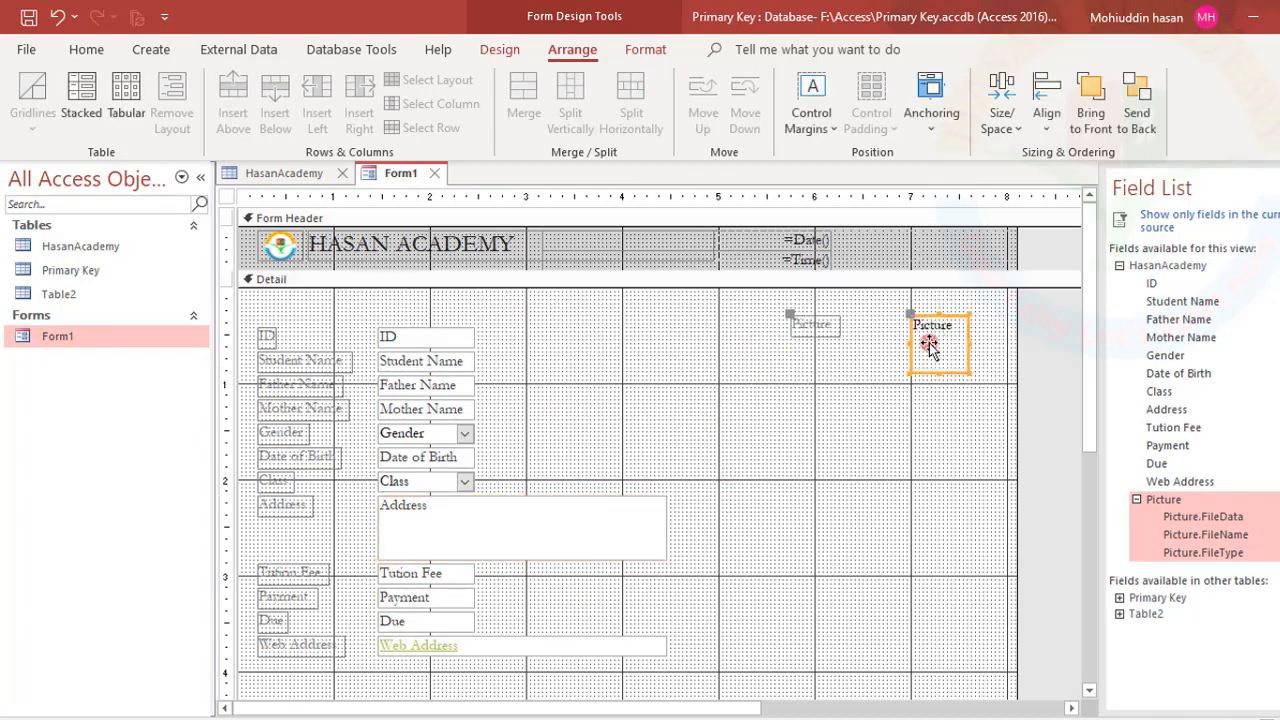
Step: Try aligning all Detail fields and labels except Picture to the left and to the right, and undo both alignments
{"action": "left_click_drag", "start_coordinate": [720, 309], "coordinate": [257, 678]}
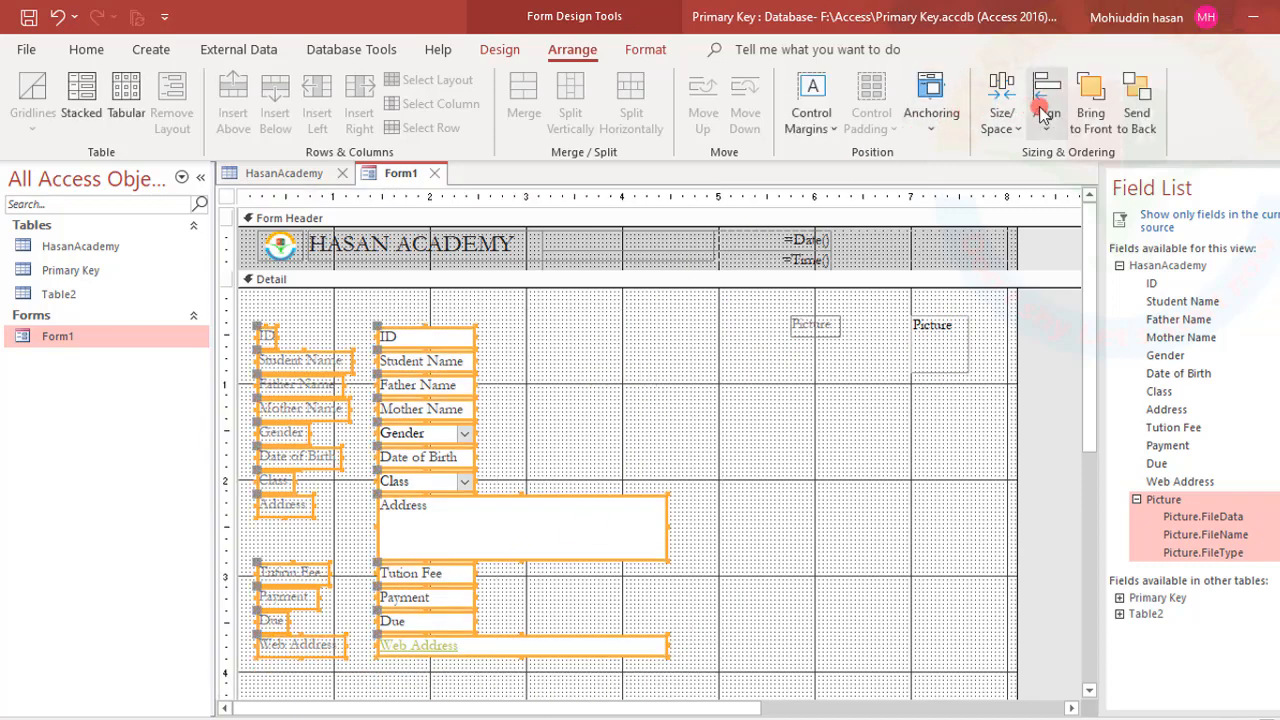
{"action": "left_click", "coordinate": [1047, 125]}
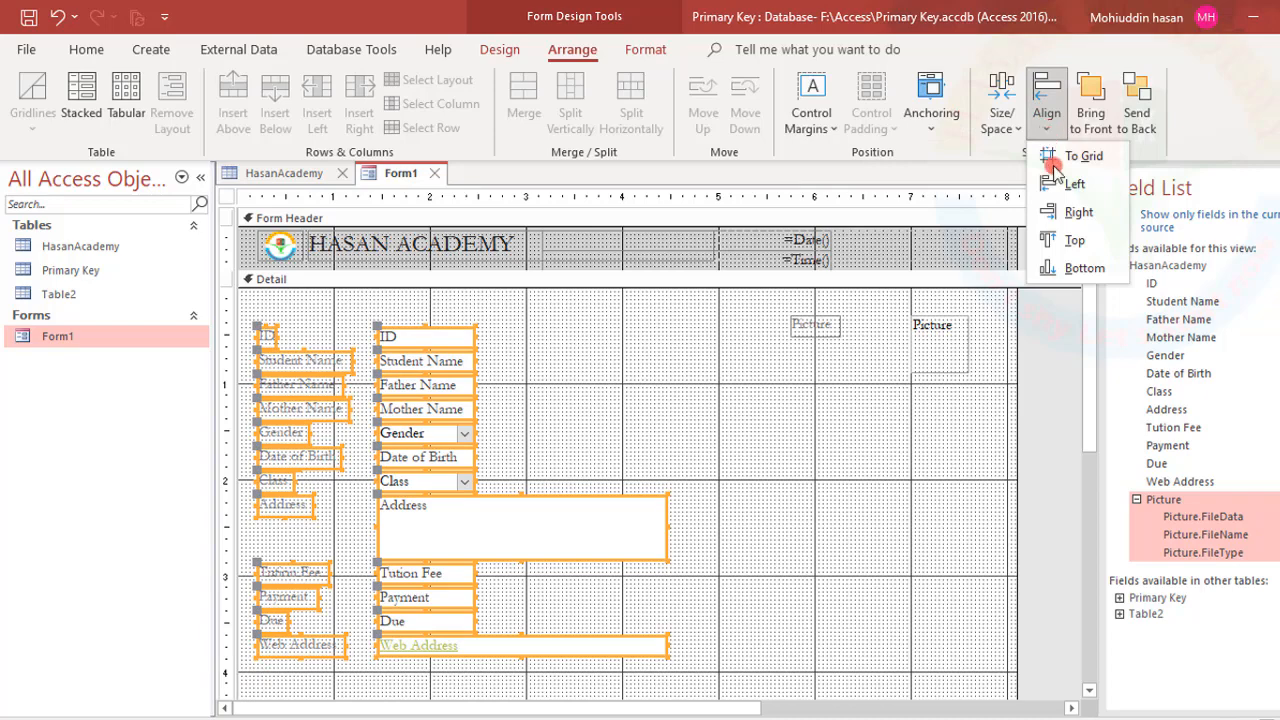
{"action": "left_click", "coordinate": [1068, 188]}
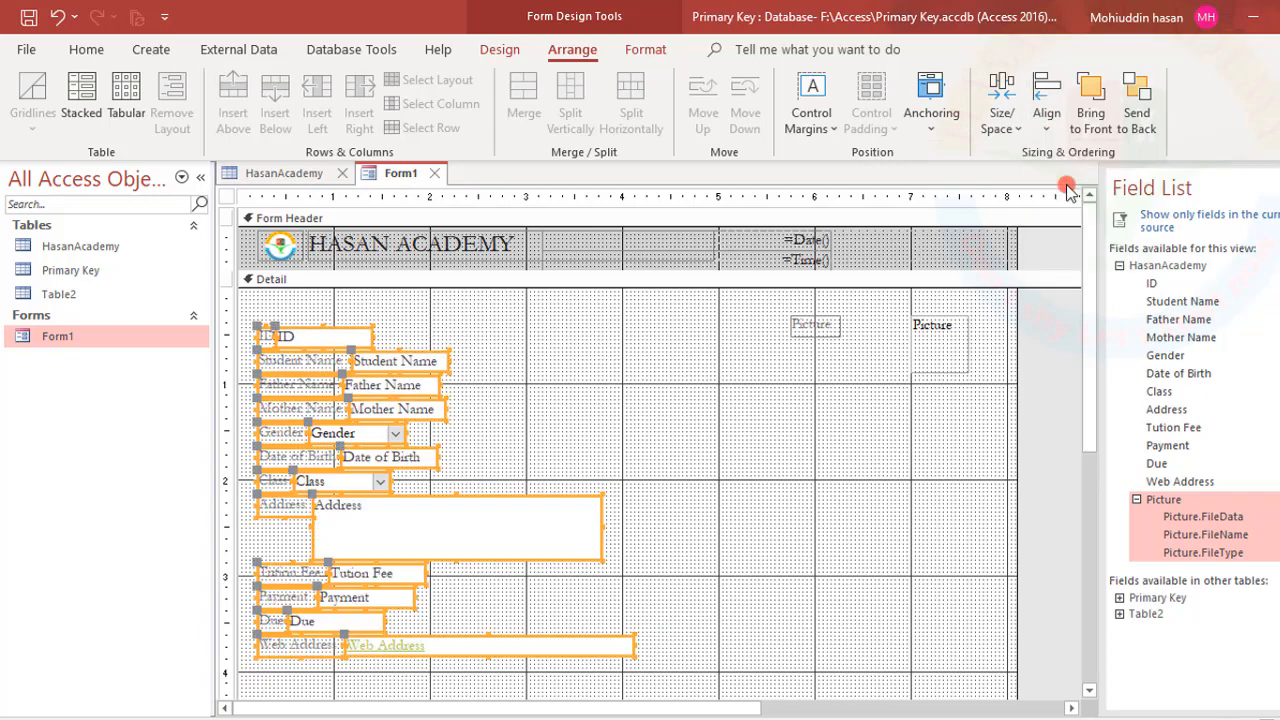
{"action": "left_click", "coordinate": [1048, 126]}
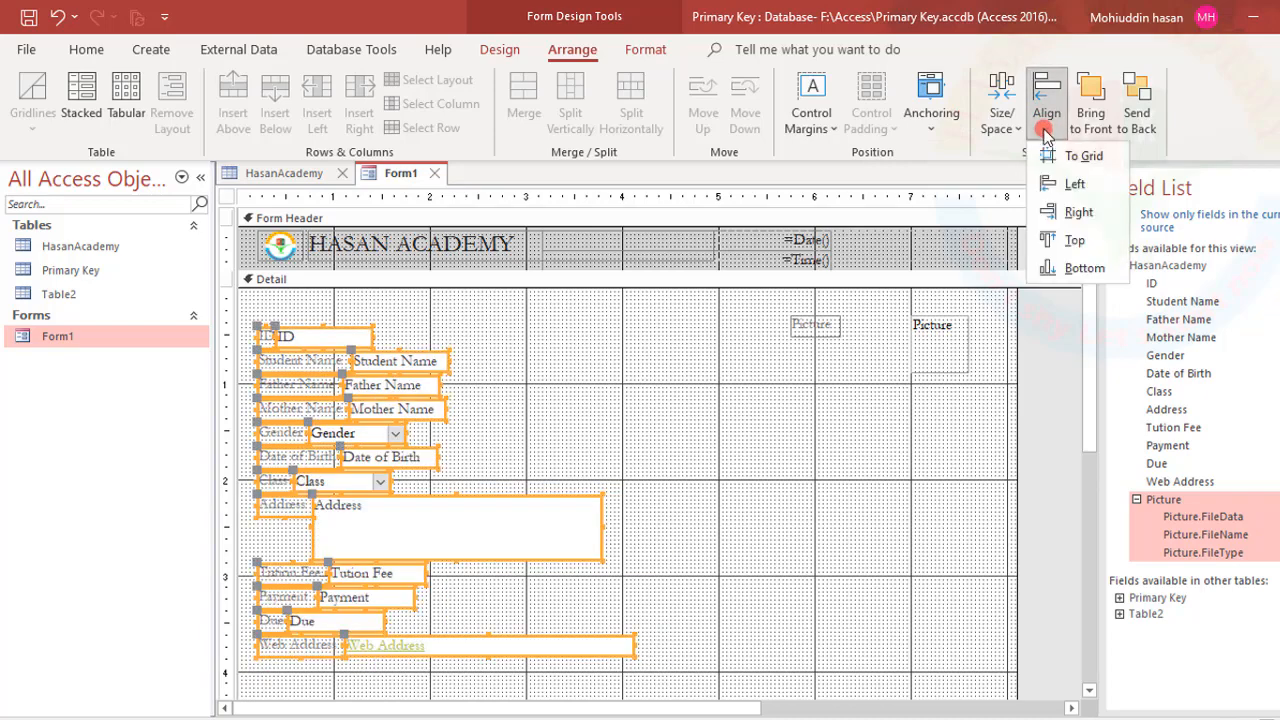
{"action": "left_click", "coordinate": [1073, 213]}
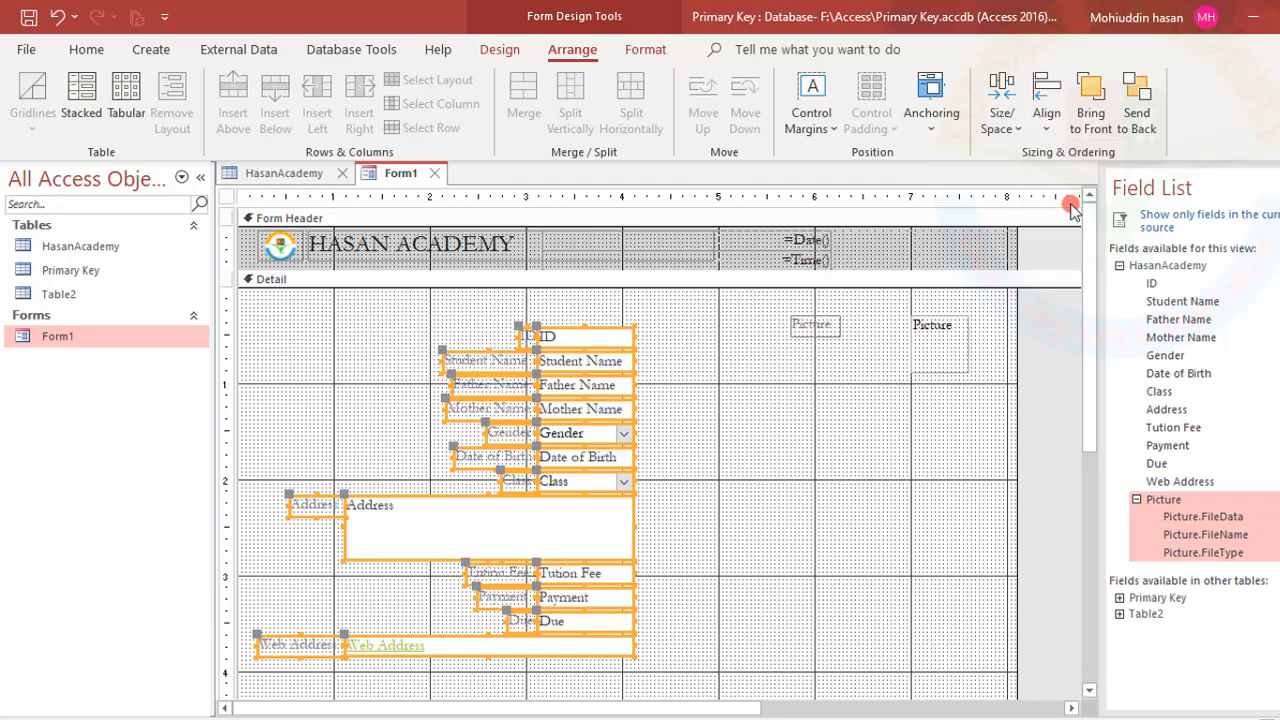
{"action": "left_click", "coordinate": [1047, 118]}
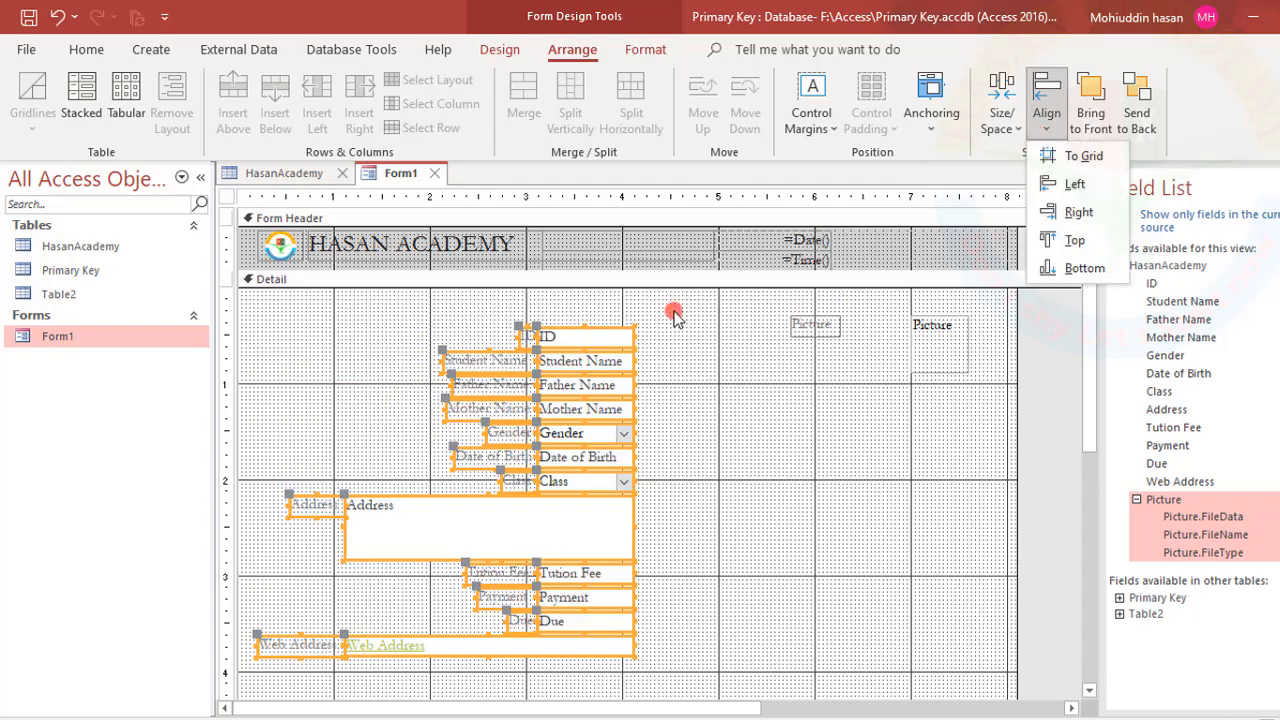
{"action": "left_click", "coordinate": [730, 408]}
{"action": "key", "text": "ctrl+z"}
{"action": "key", "text": "ctrl+z"}
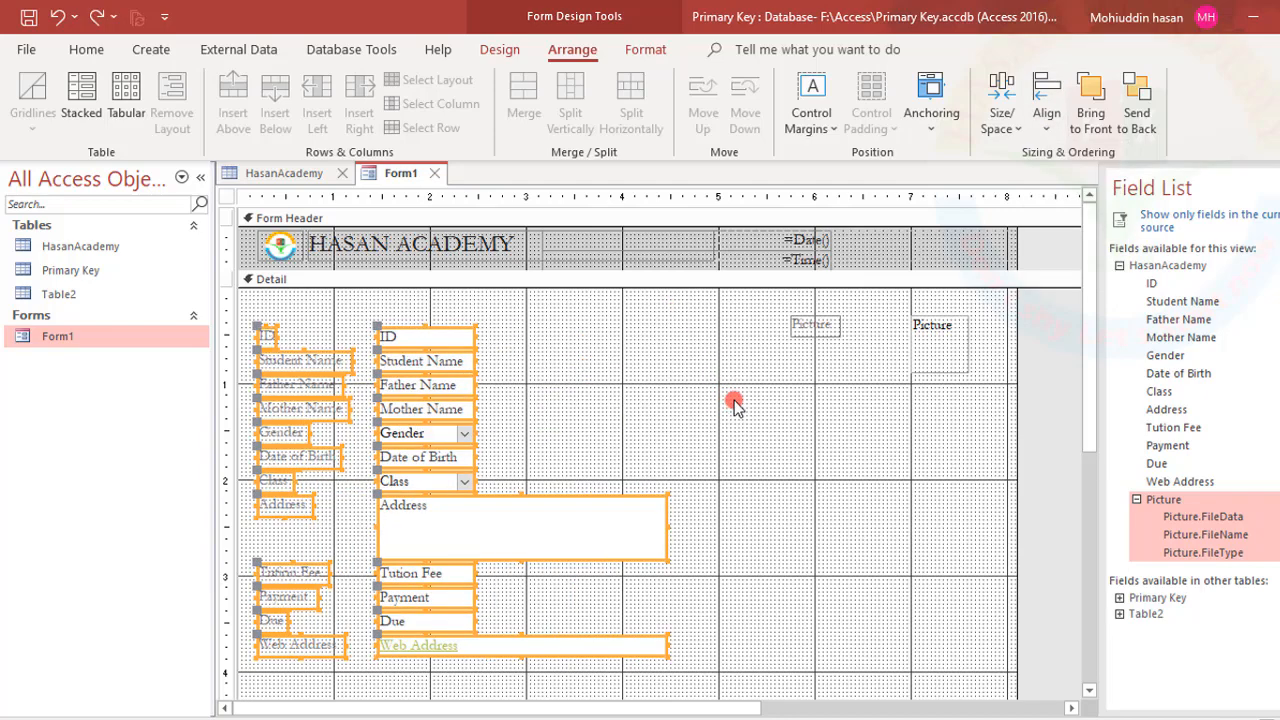
Step: Try aligning only the Detail field boxes from ID to Web Address to the right, leaving out their labels
{"action": "left_click", "coordinate": [730, 408]}
{"action": "left_click_drag", "start_coordinate": [366, 318], "coordinate": [263, 660]}
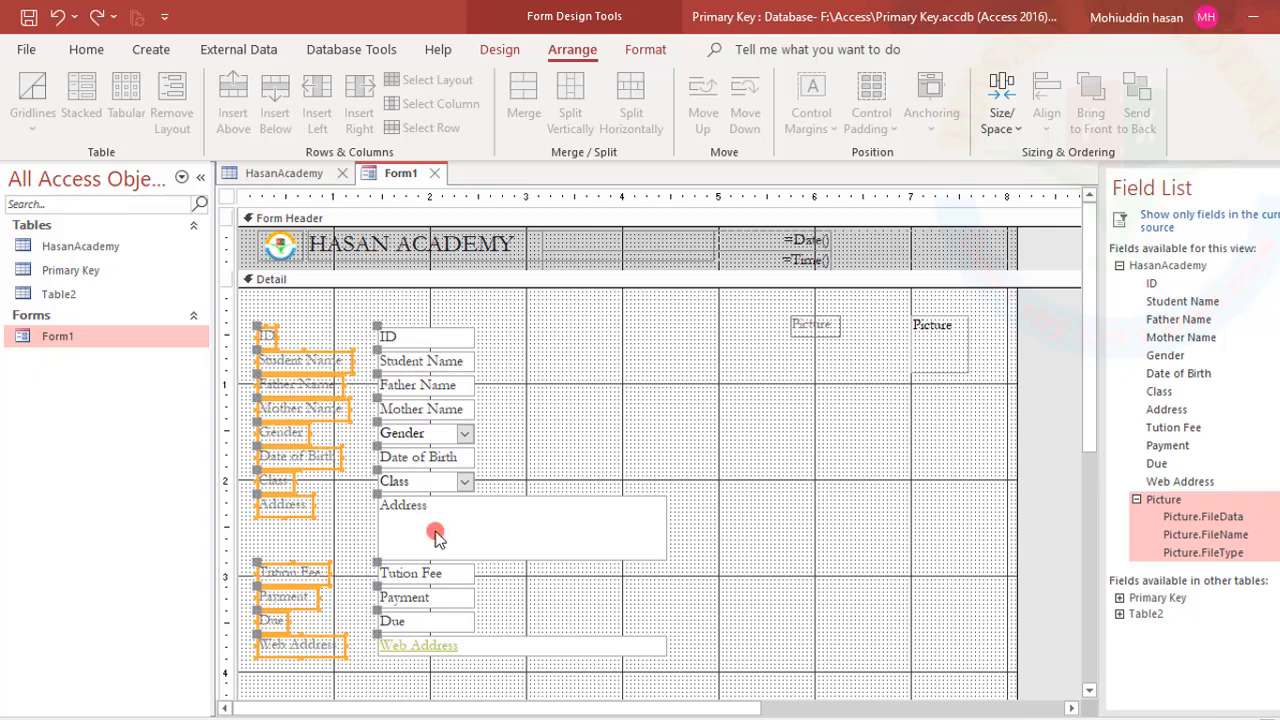
{"action": "left_click", "coordinate": [585, 312]}
{"action": "left_click_drag", "start_coordinate": [560, 324], "coordinate": [377, 664]}
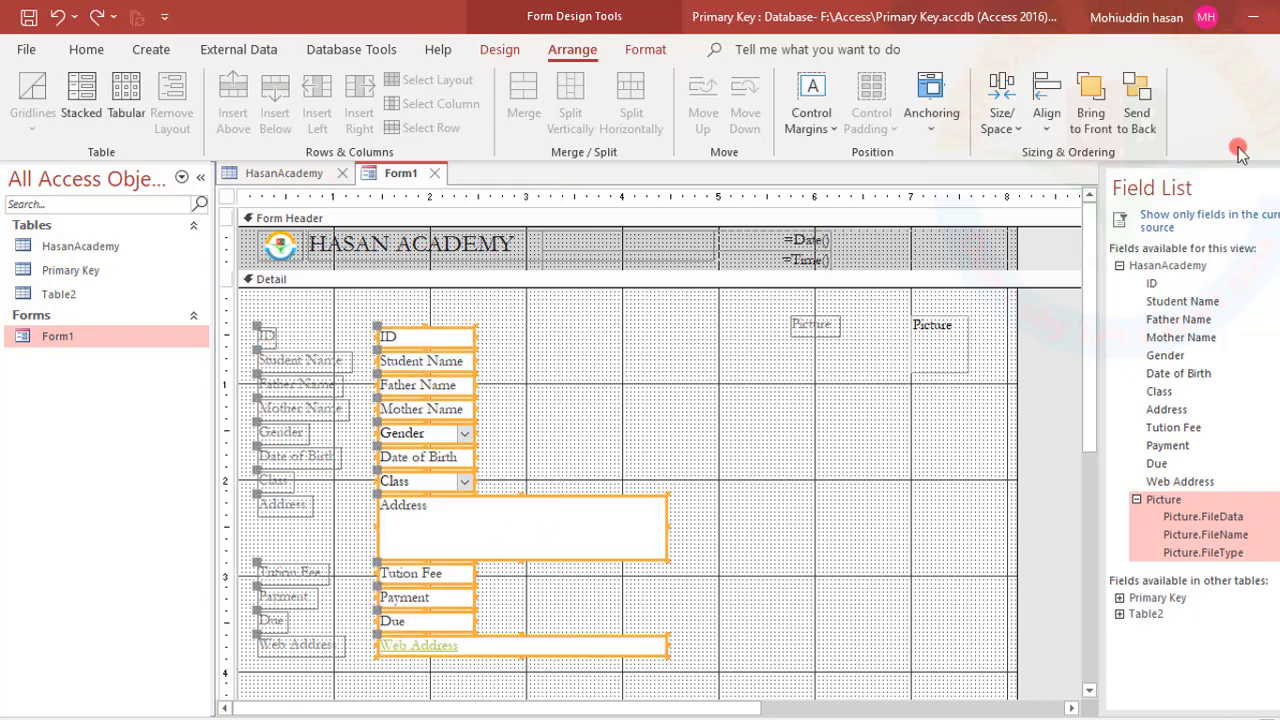
{"action": "left_click", "coordinate": [1049, 118]}
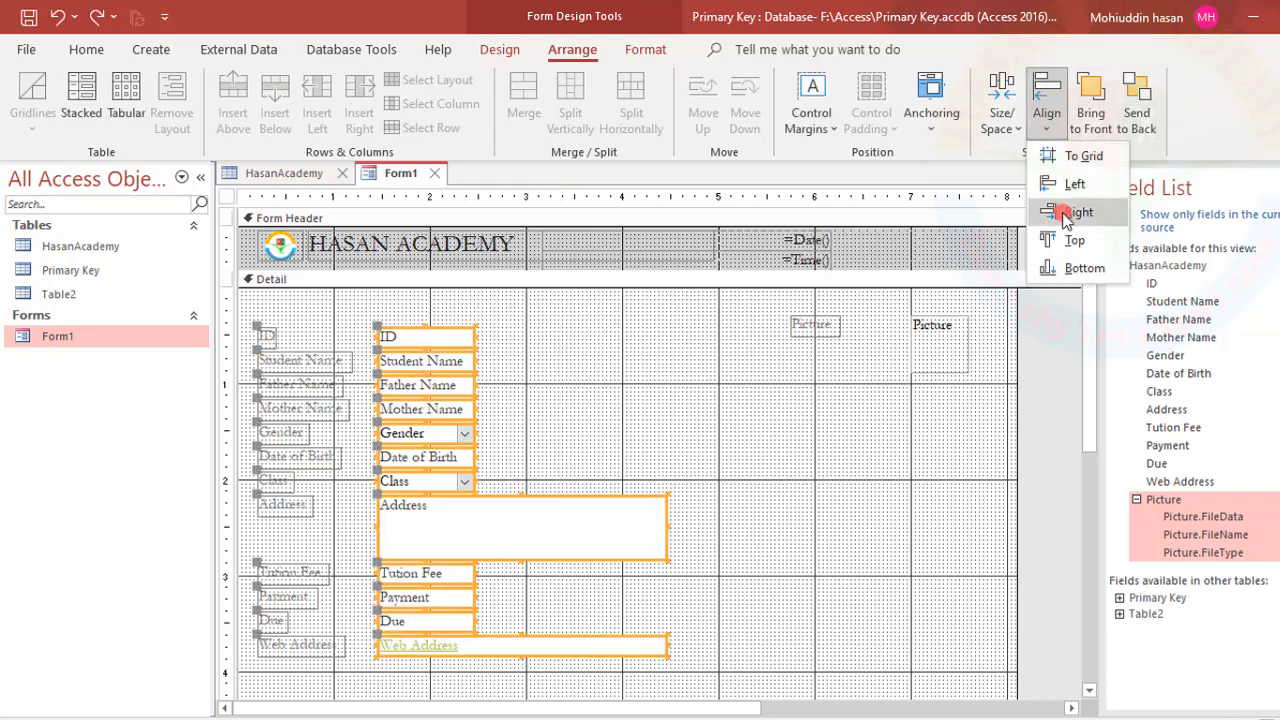
{"action": "left_click", "coordinate": [1066, 211]}
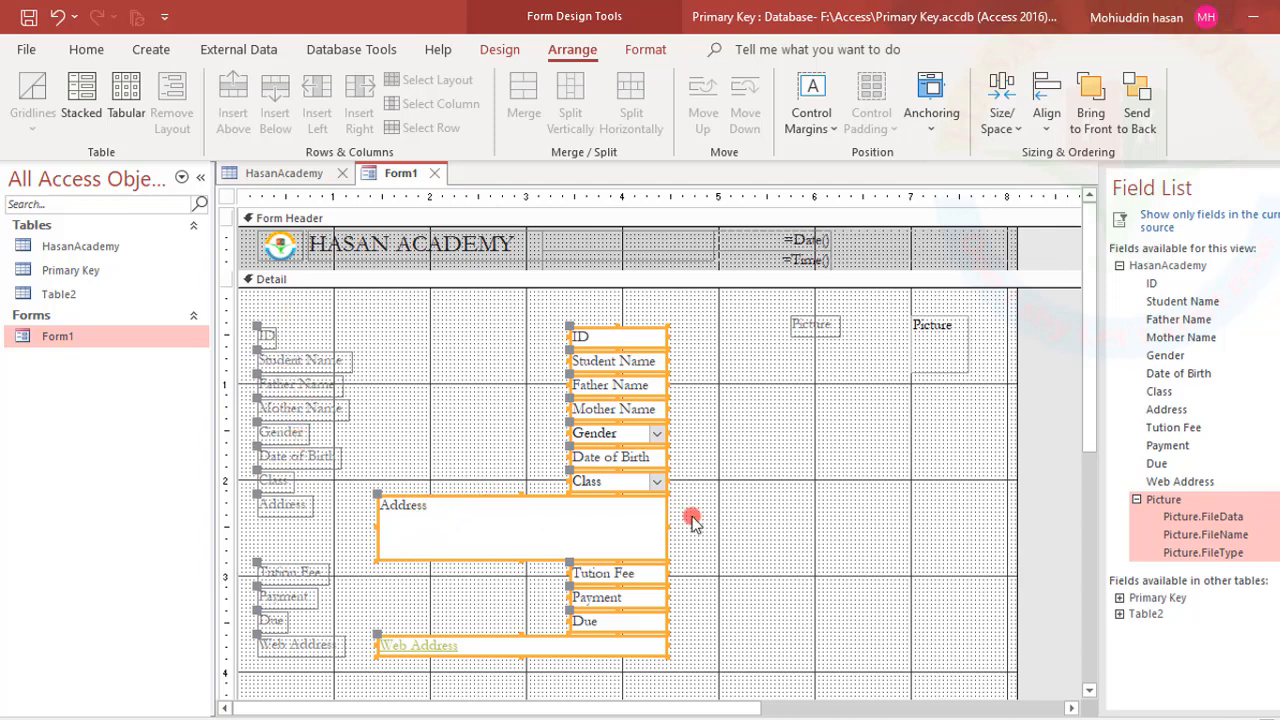
Step: Clear the selection, check the Address box against the other field boxes, and undo the right alignment
{"action": "left_click", "coordinate": [772, 518]}
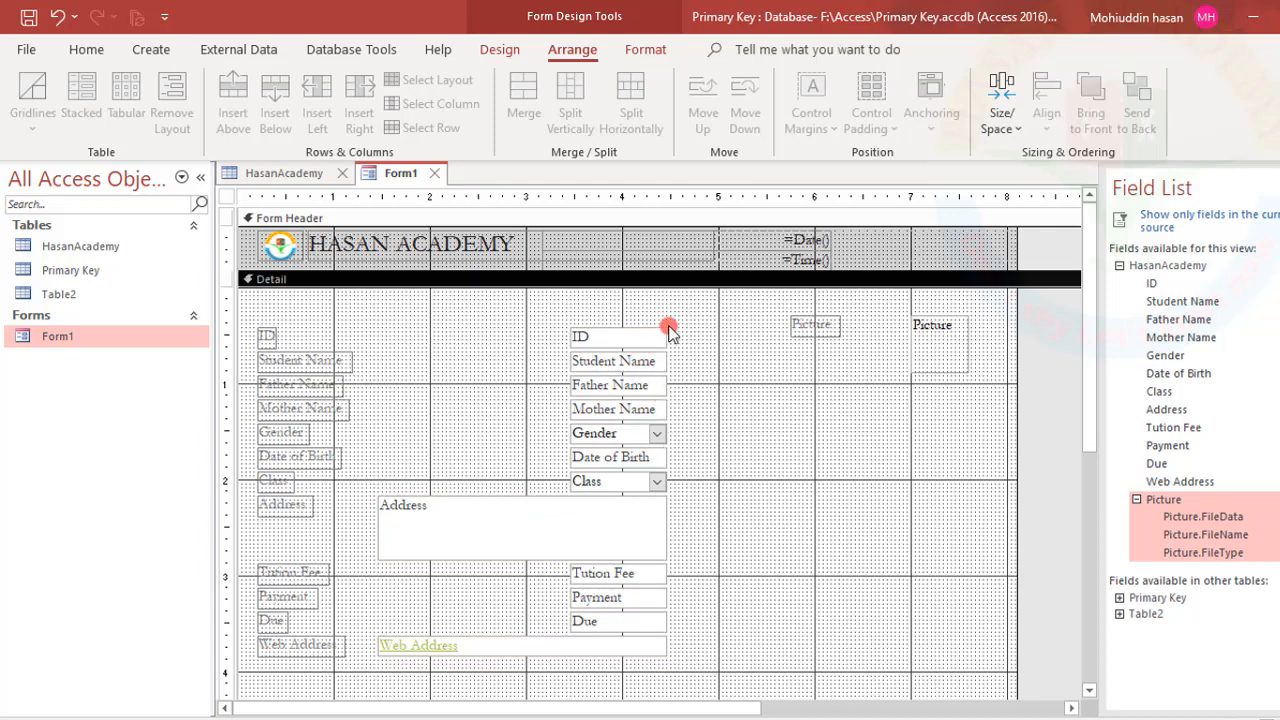
{"action": "left_click_drag", "start_coordinate": [670, 576], "coordinate": [648, 634]}
{"action": "left_click", "coordinate": [737, 557]}
{"action": "left_click", "coordinate": [436, 516]}
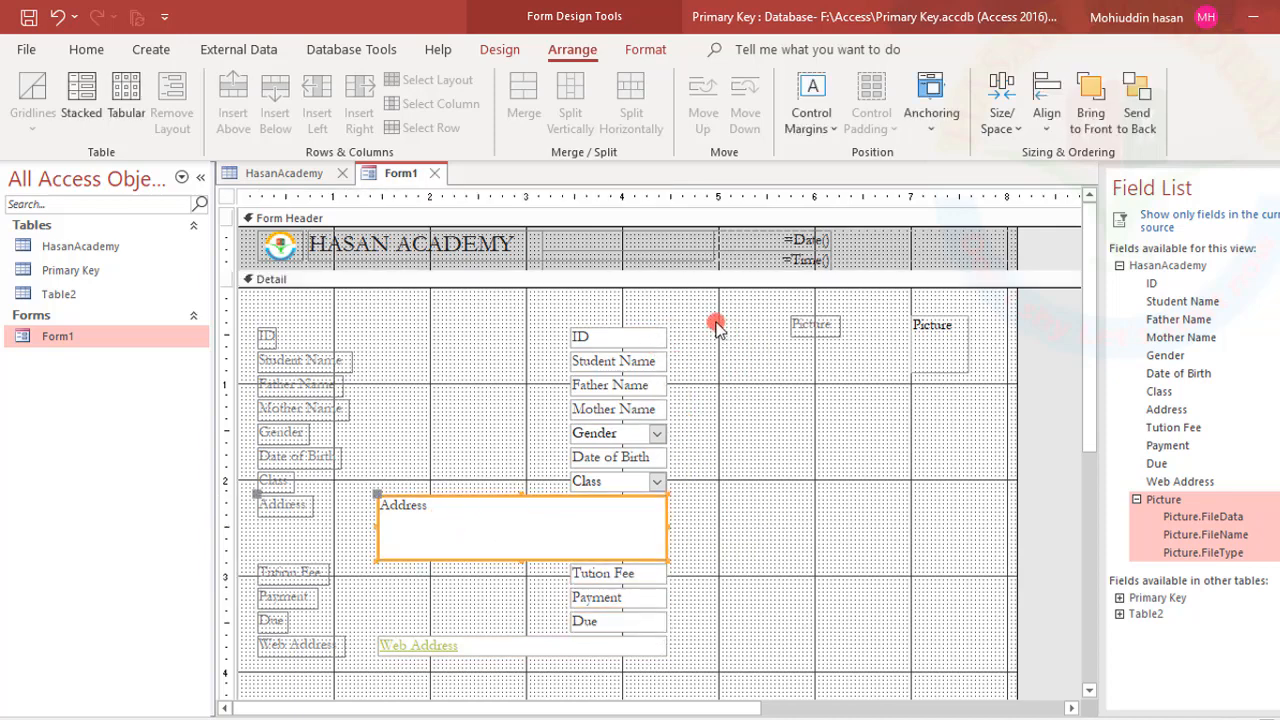
{"action": "left_click", "coordinate": [730, 436]}
{"action": "left_click", "coordinate": [639, 510]}
{"action": "left_click", "coordinate": [830, 507]}
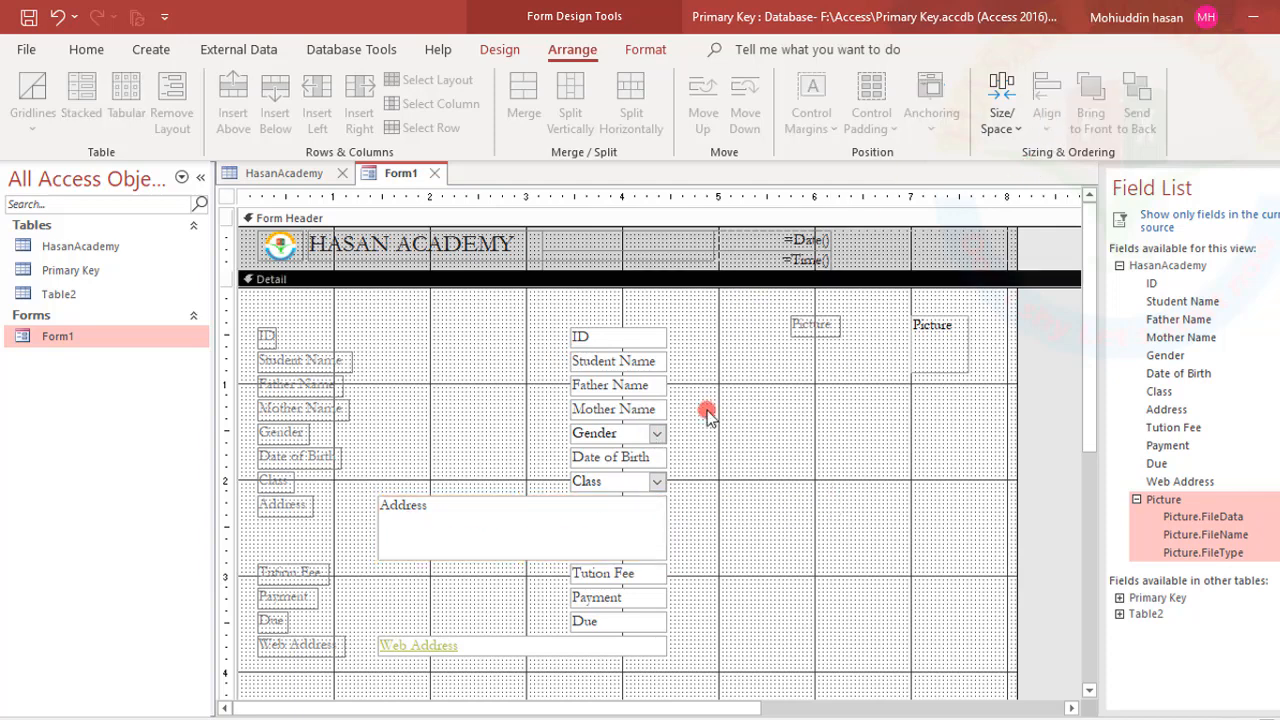
{"action": "key", "text": "ctrl+z"}
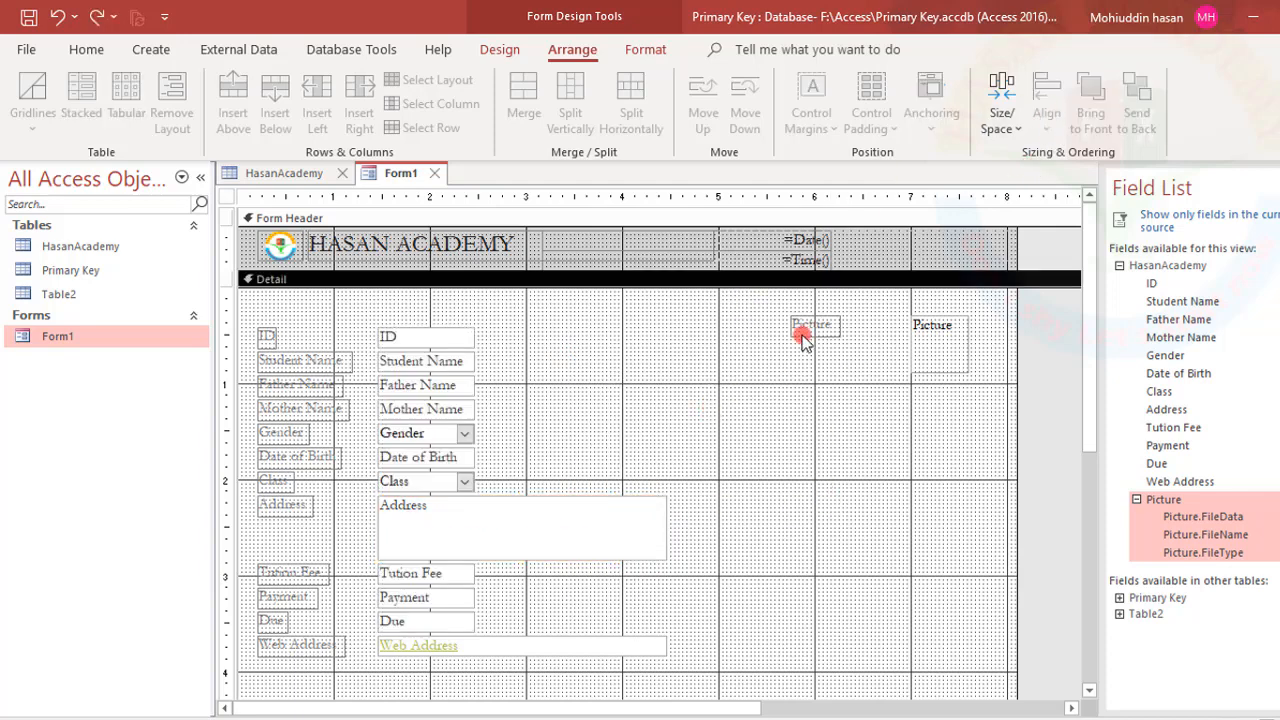
Step: Increase the vertical spacing of all Detail fields and labels except Picture twice, and decrease it once
{"action": "left_click_drag", "start_coordinate": [589, 305], "coordinate": [242, 682]}
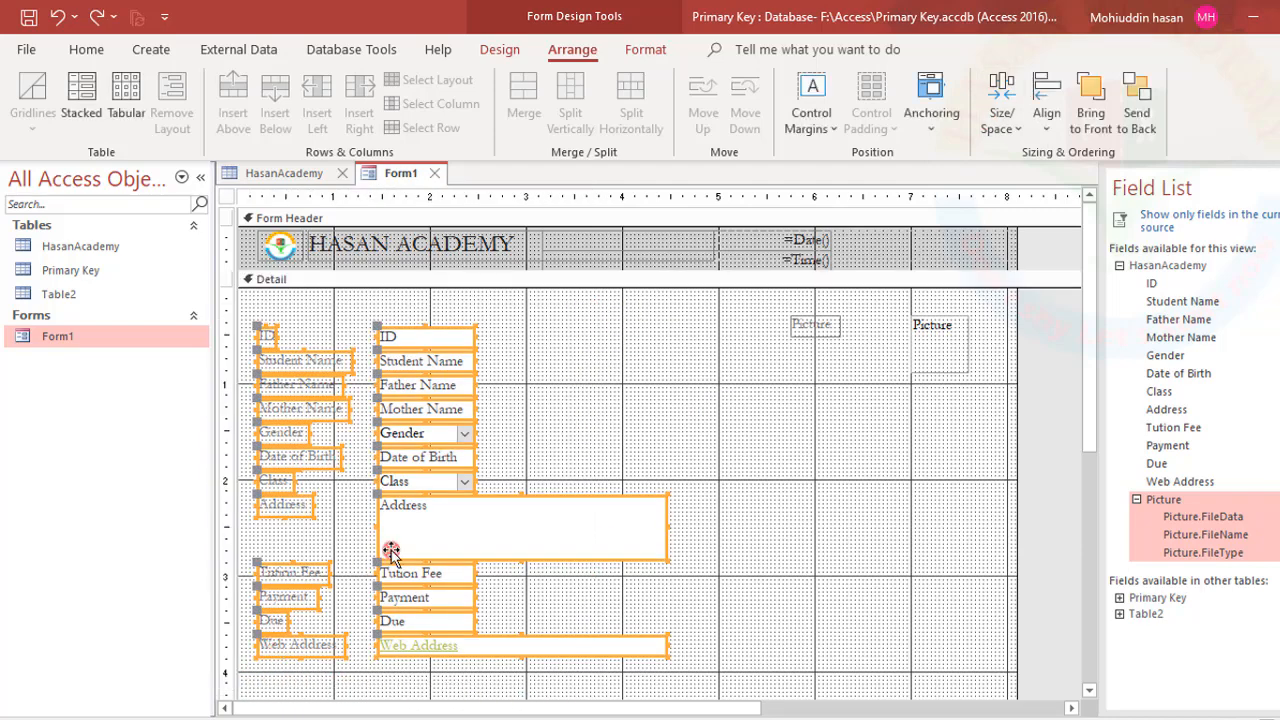
{"action": "left_click", "coordinate": [1013, 125]}
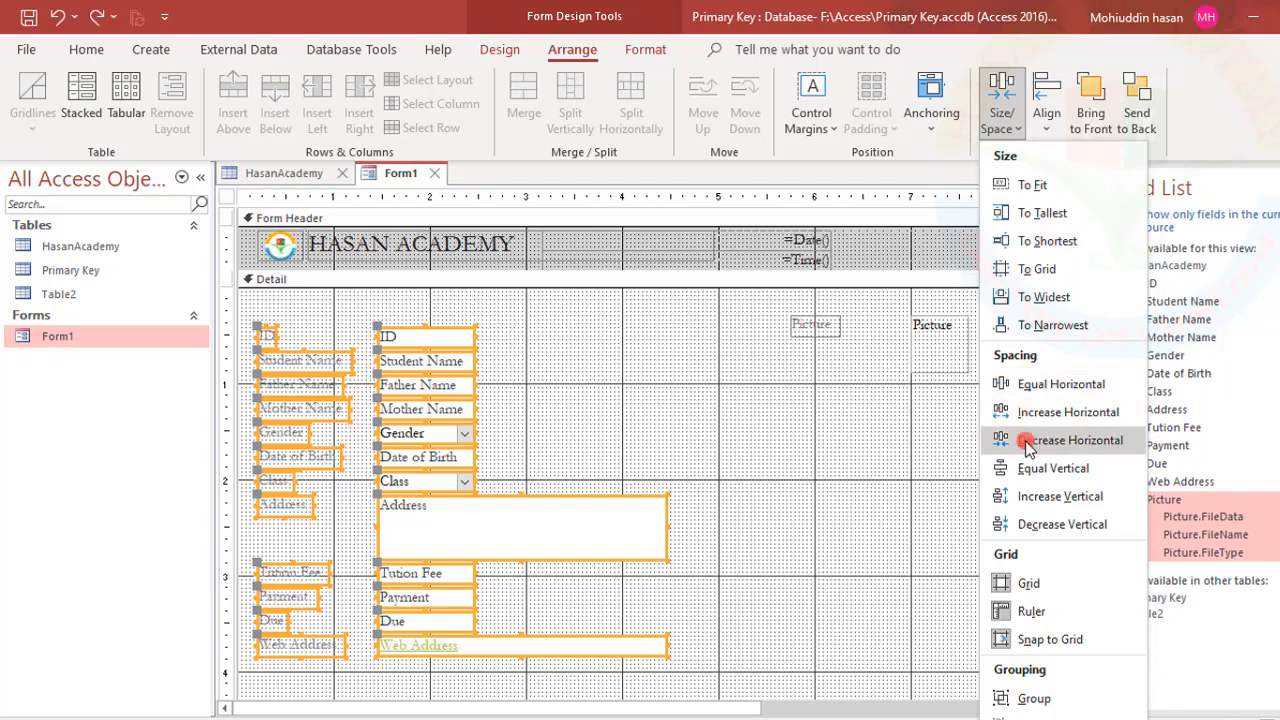
{"action": "left_click", "coordinate": [1033, 502]}
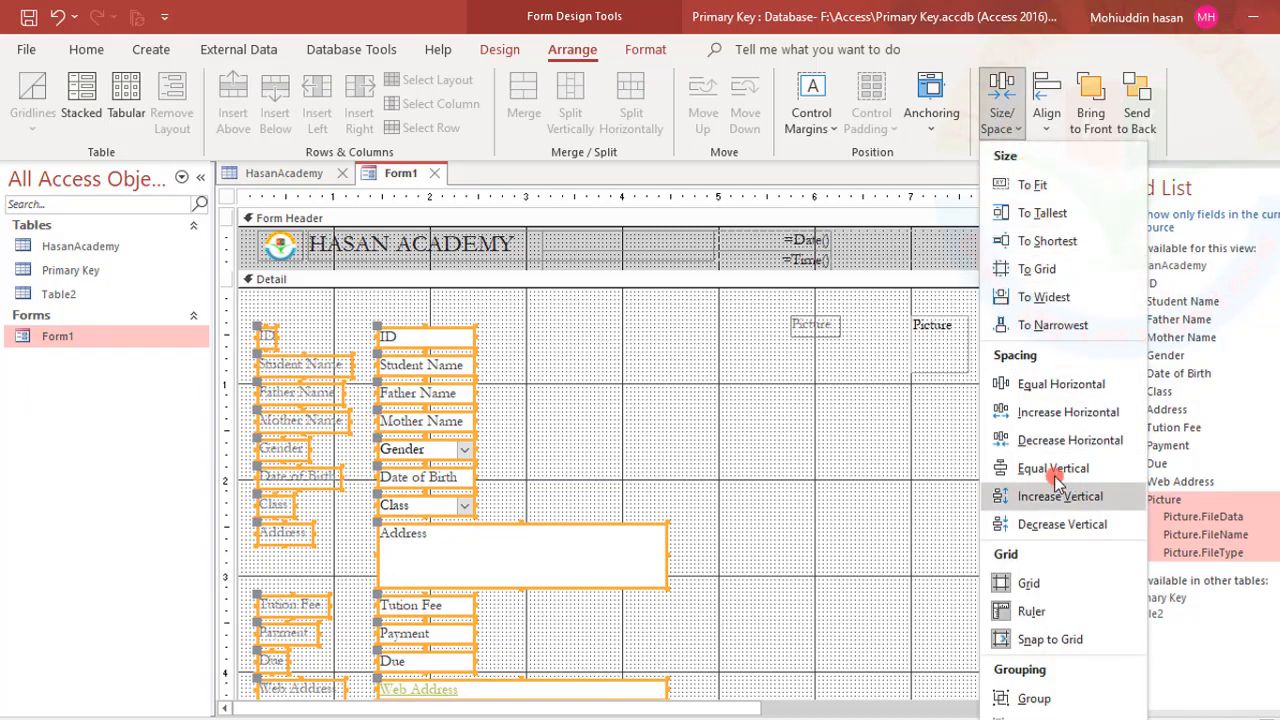
{"action": "left_click", "coordinate": [1047, 509]}
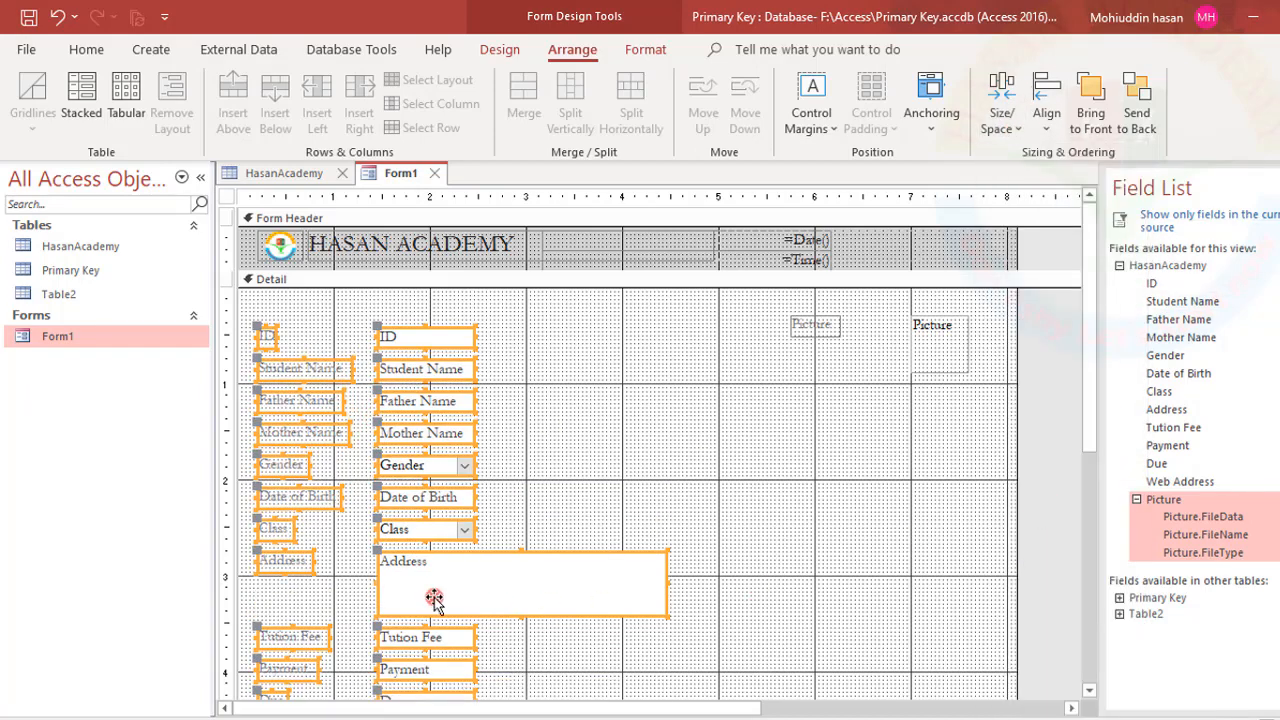
{"action": "scroll", "coordinate": [688, 528], "scroll_direction": "down", "scroll_amount": 3}
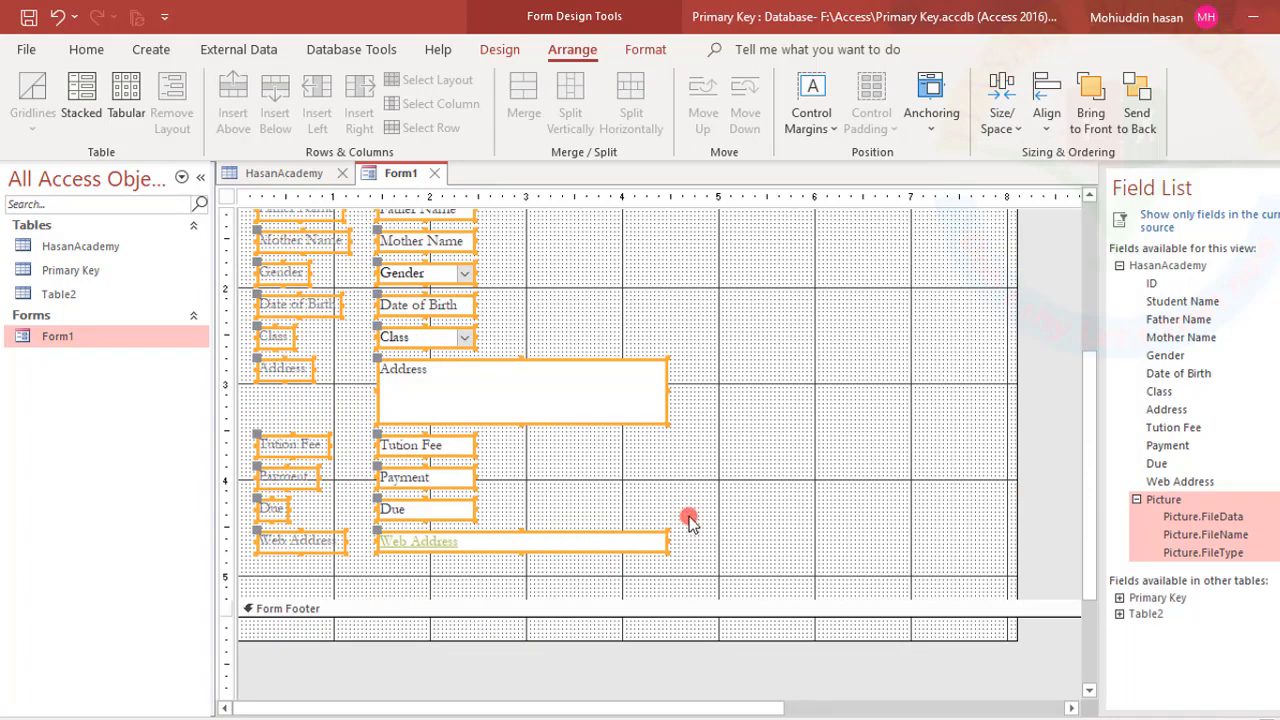
{"action": "scroll", "coordinate": [688, 520], "scroll_direction": "up", "scroll_amount": 3}
{"action": "left_click", "coordinate": [1000, 118]}
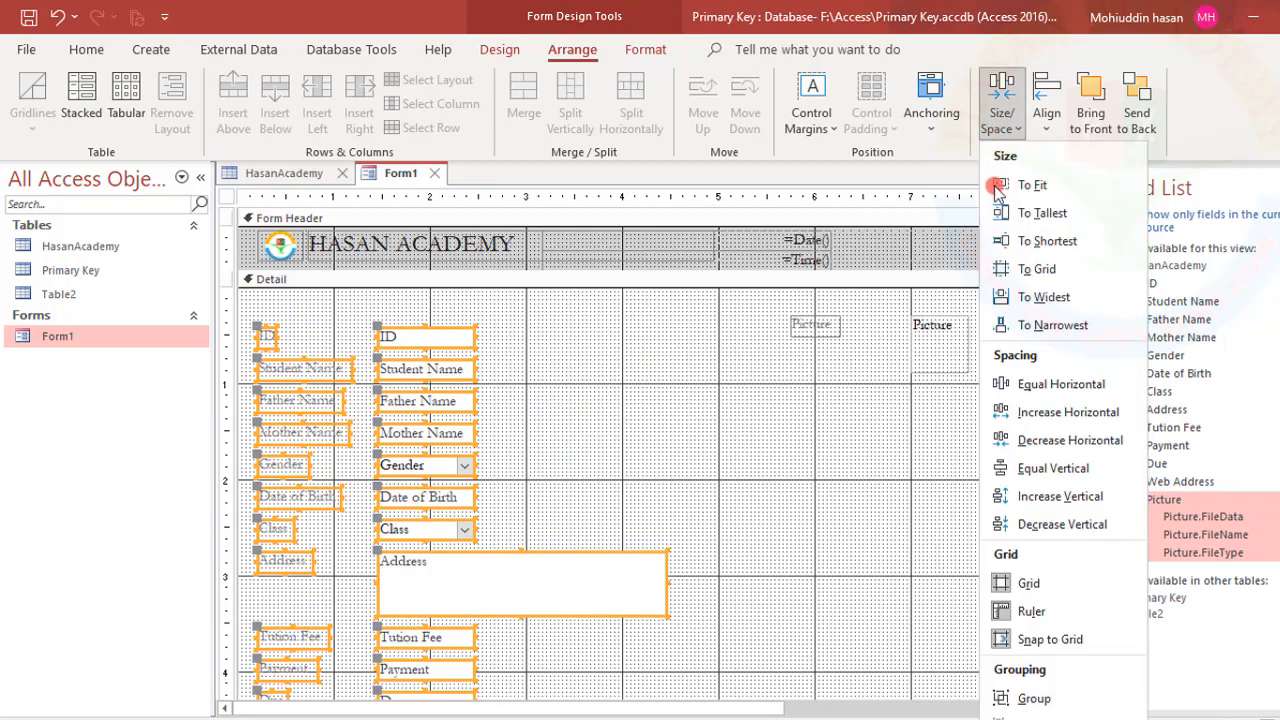
{"action": "left_click", "coordinate": [1040, 532]}
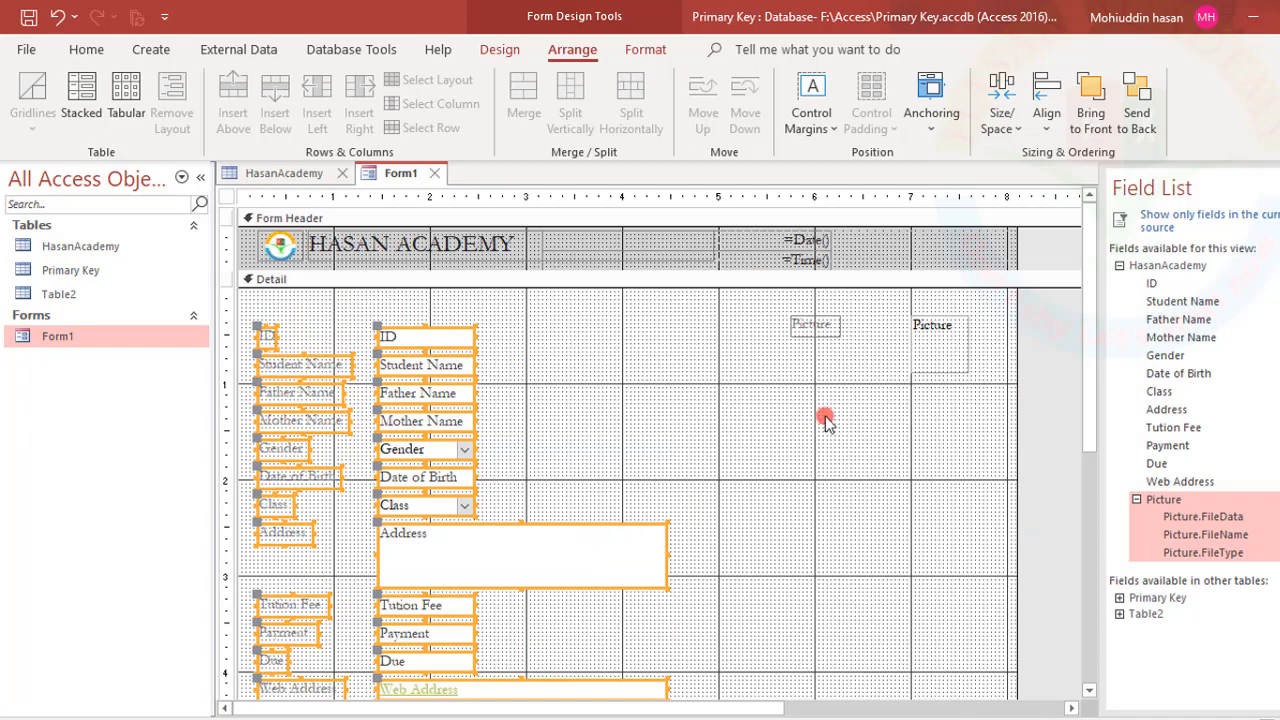
Step: Size the selected Detail fields and labels to the widest and to the tallest control
{"action": "left_click", "coordinate": [1008, 122]}
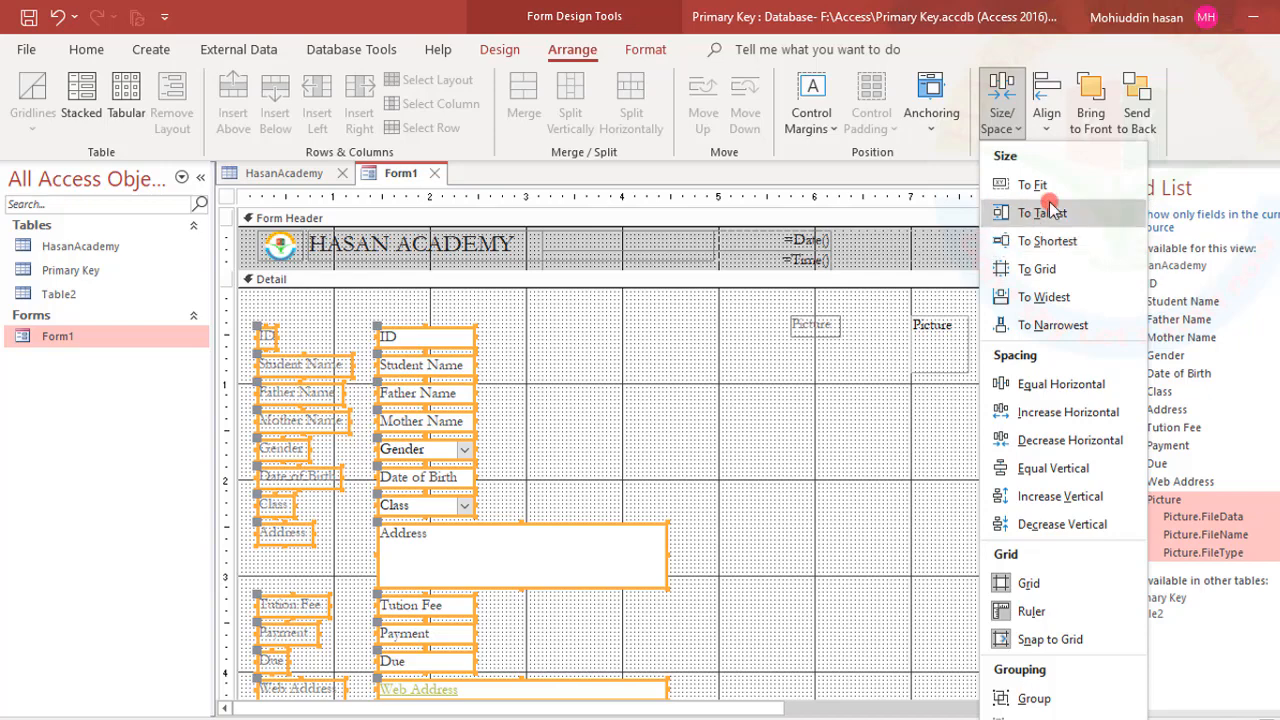
{"action": "left_click", "coordinate": [1035, 304]}
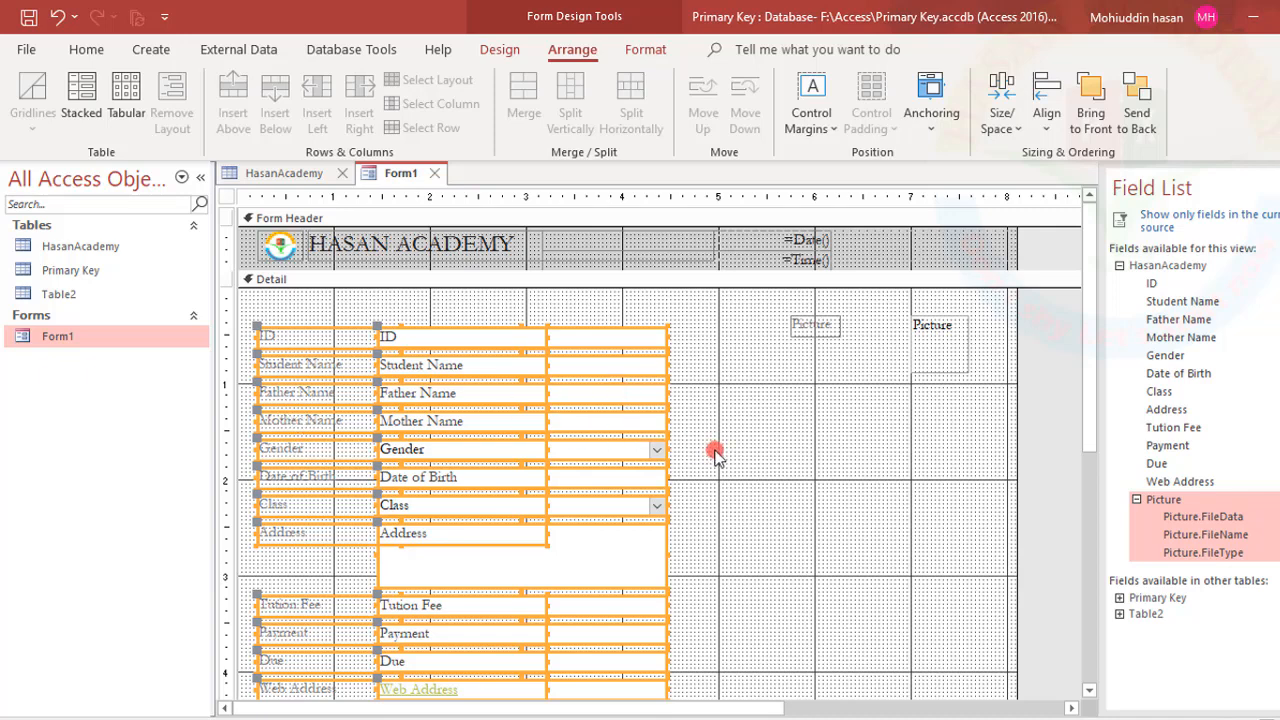
{"action": "left_click", "coordinate": [1002, 122]}
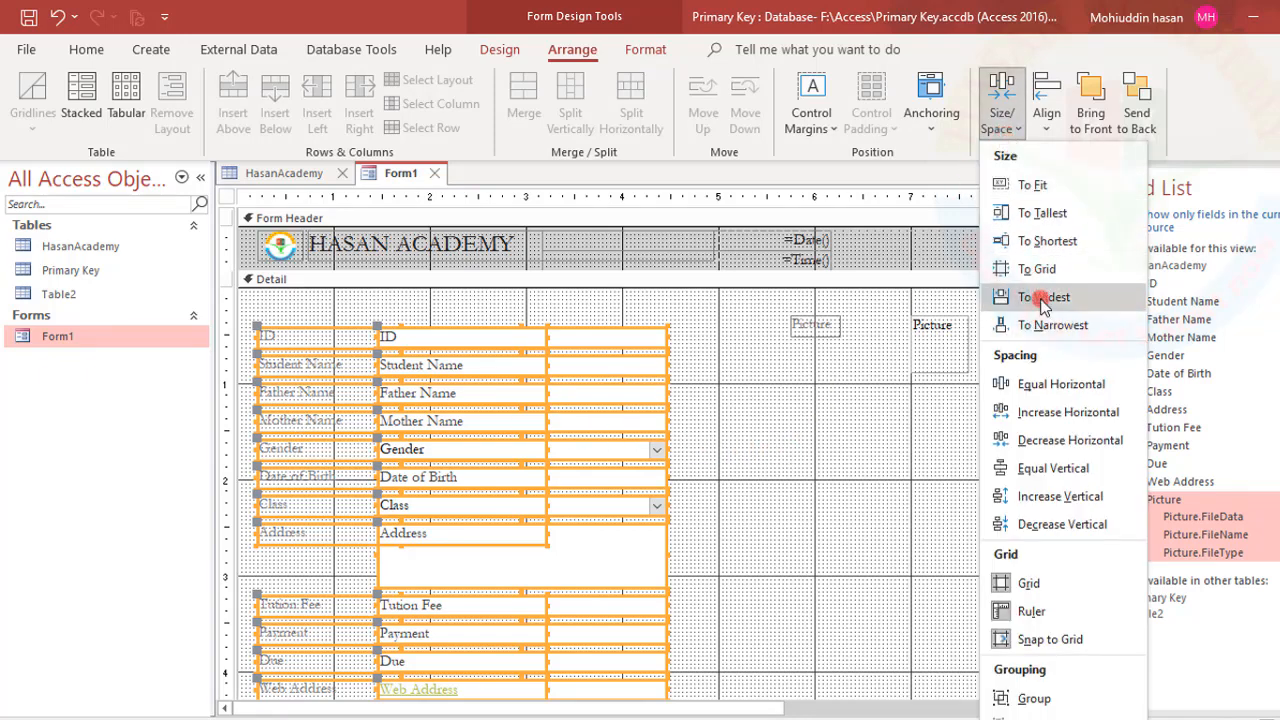
{"action": "left_click", "coordinate": [1037, 214]}
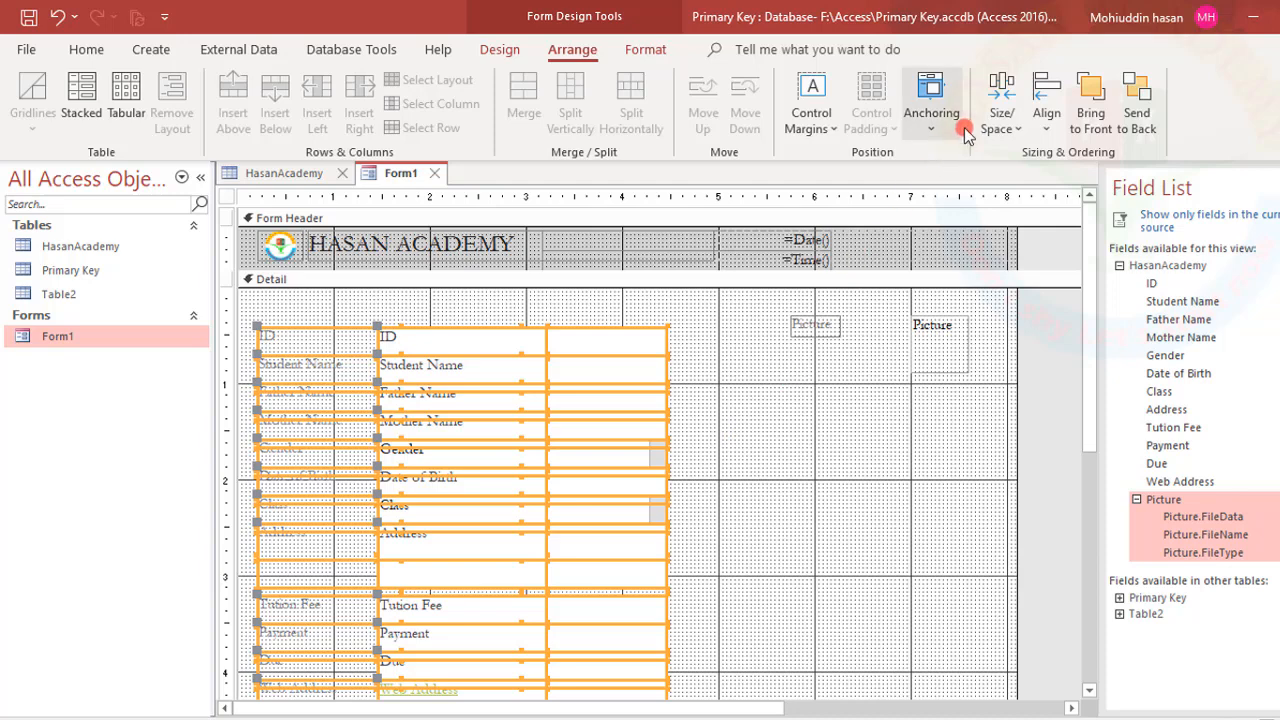
Step: Hide the form's design grid and clear the selection of the Detail controls
{"action": "left_click", "coordinate": [1001, 125]}
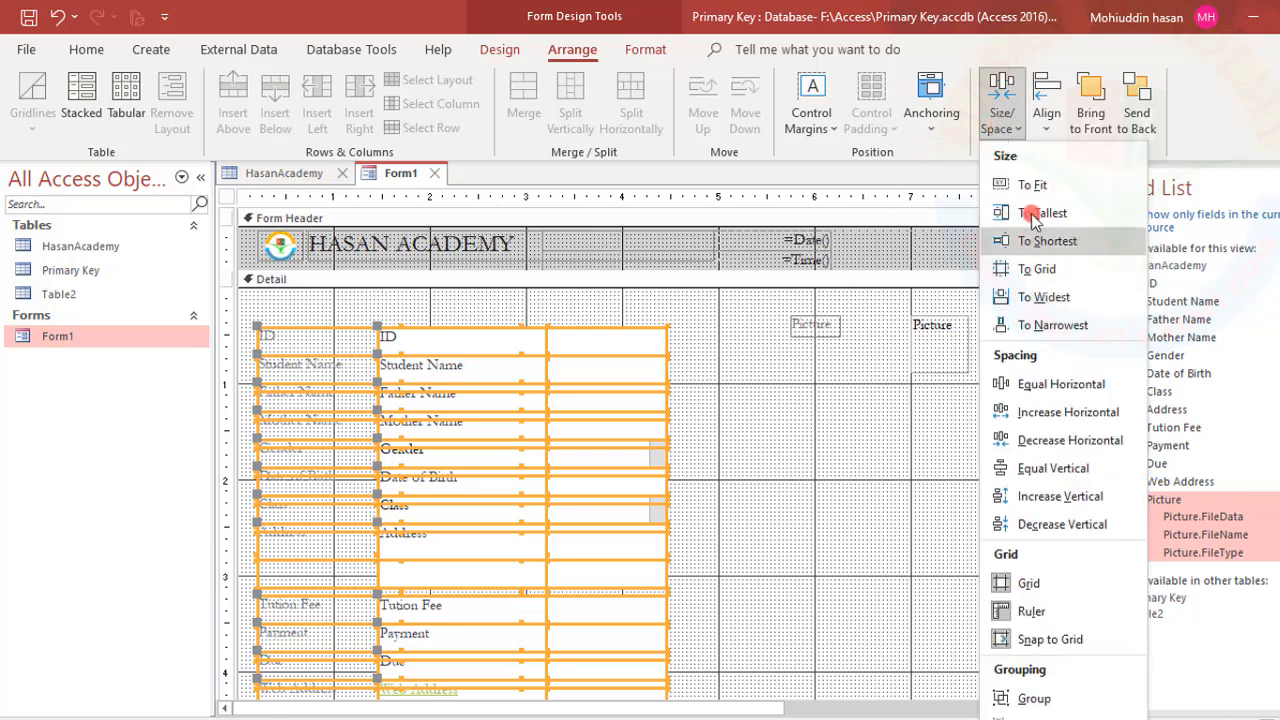
{"action": "left_click", "coordinate": [1018, 585]}
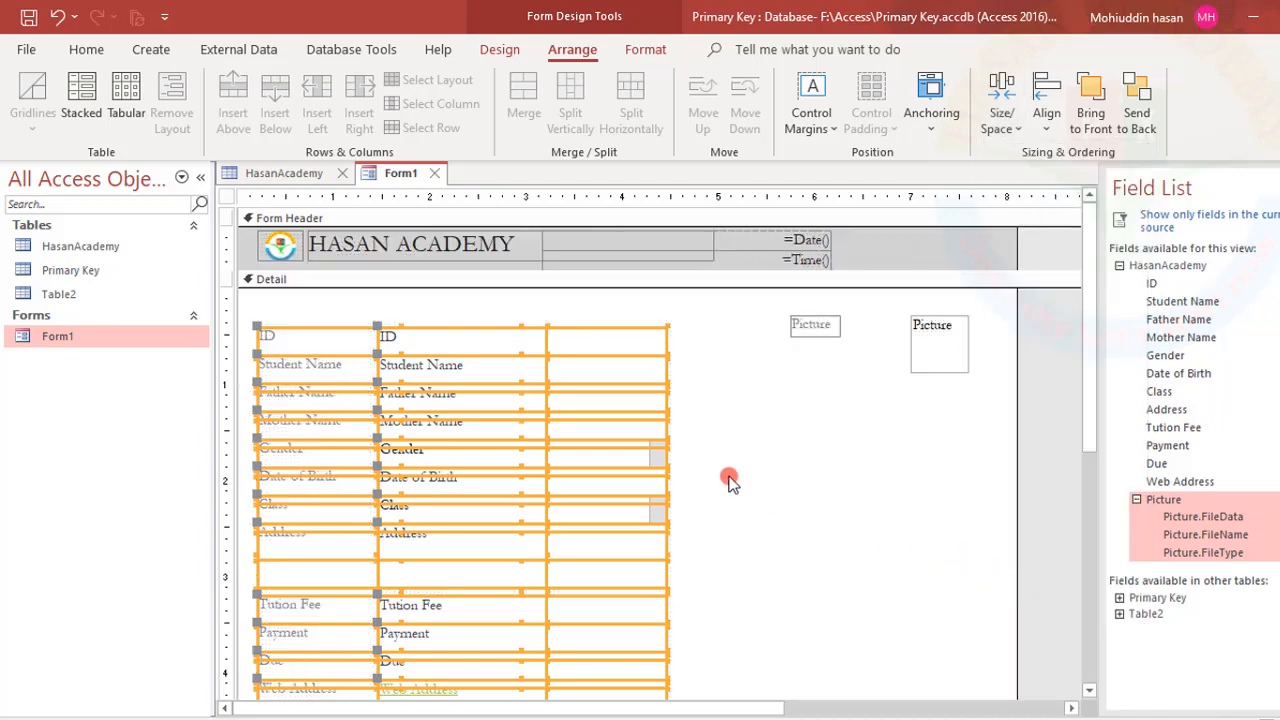
{"action": "left_click", "coordinate": [794, 443]}
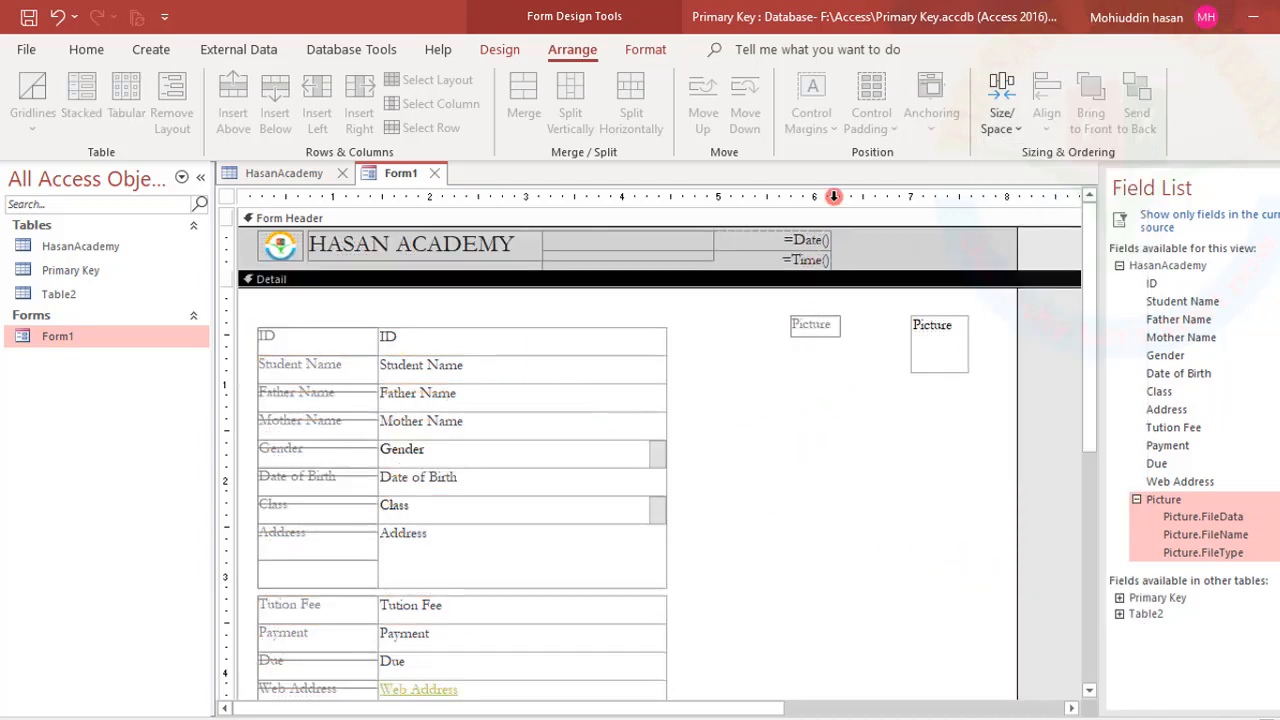
Step: Reselect all Detail fields and labels except Picture, and try hiding the ruler and showing it again
{"action": "left_click", "coordinate": [1001, 112]}
{"action": "left_click", "coordinate": [727, 322]}
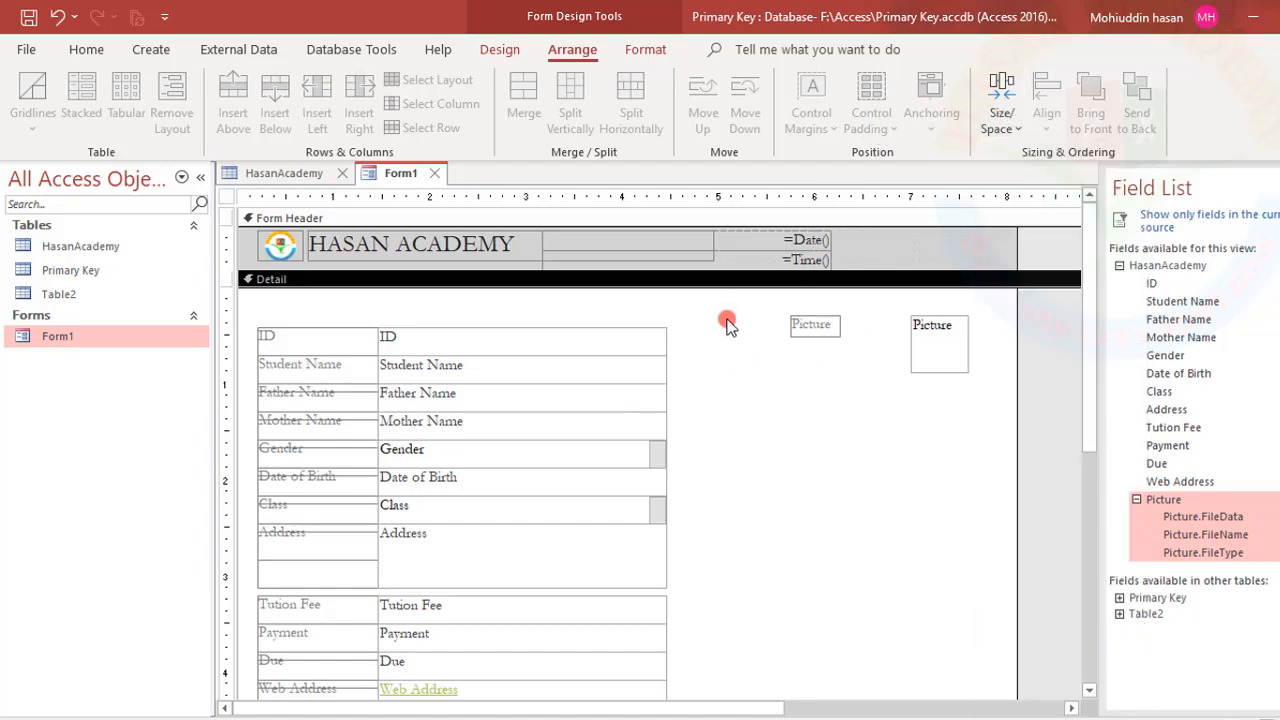
{"action": "left_click_drag", "start_coordinate": [727, 322], "coordinate": [314, 677]}
{"action": "left_click", "coordinate": [1001, 115]}
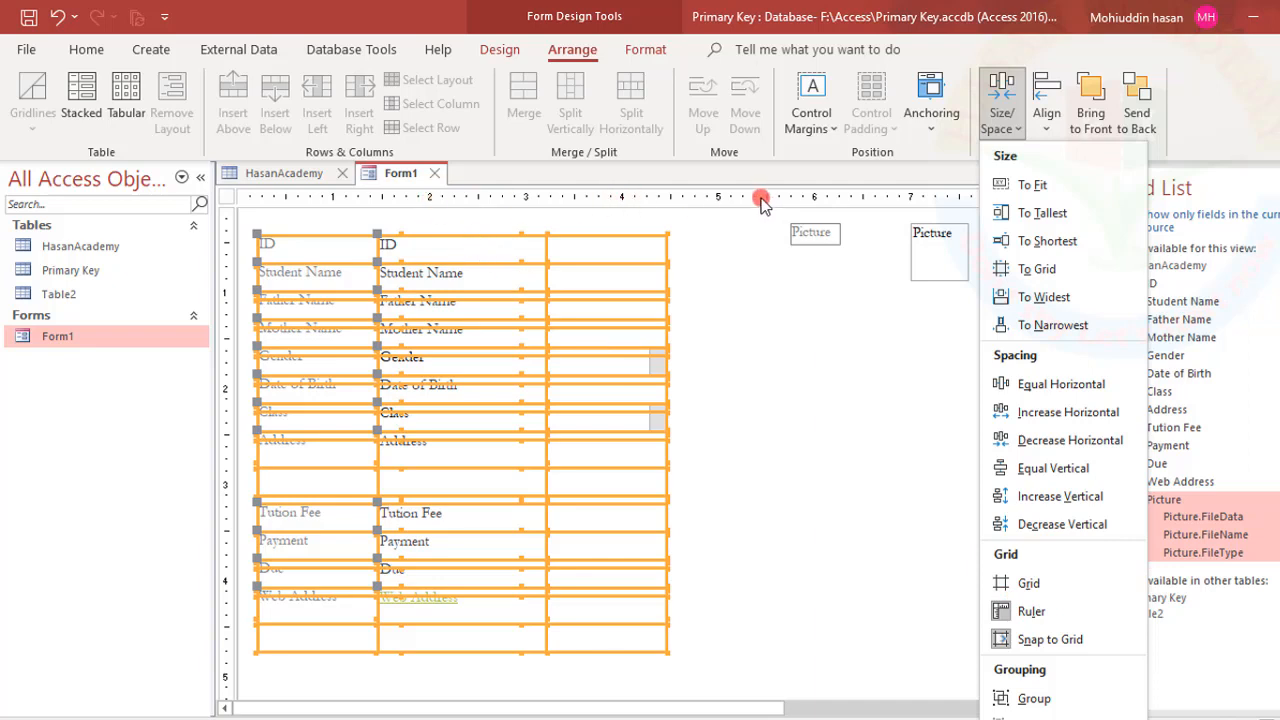
{"action": "left_click", "coordinate": [1015, 609]}
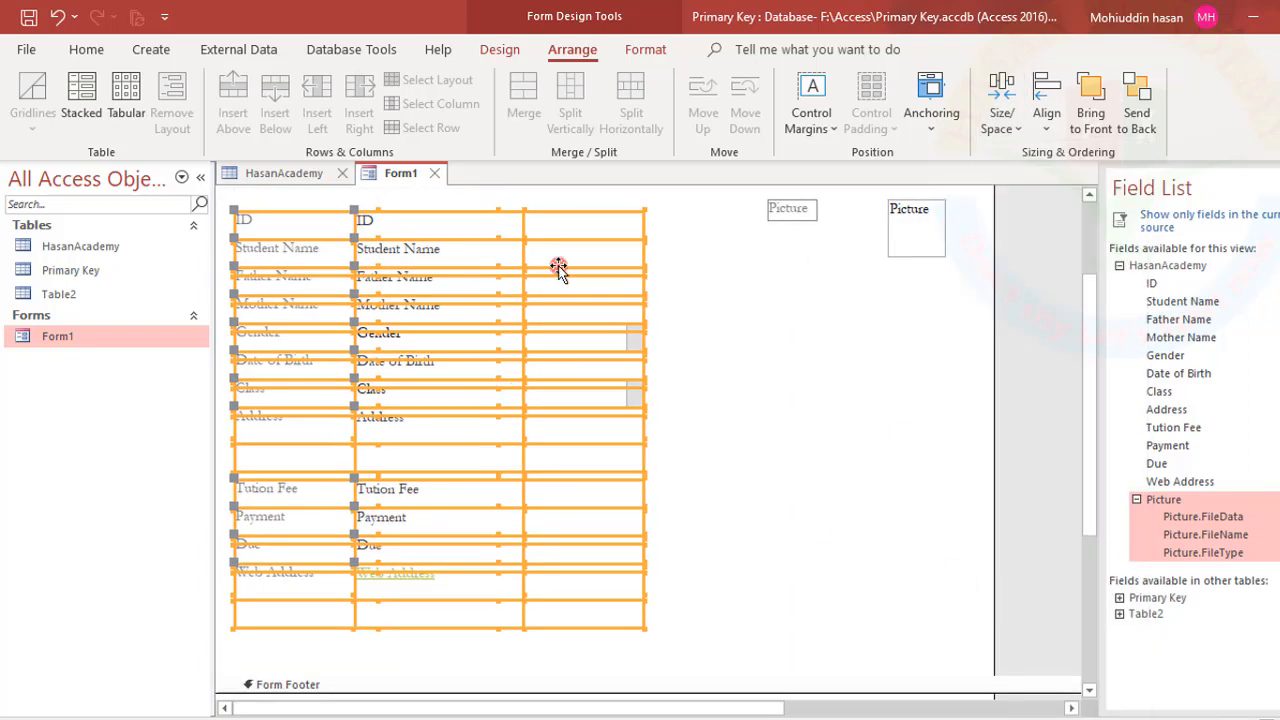
{"action": "left_click", "coordinate": [1001, 112]}
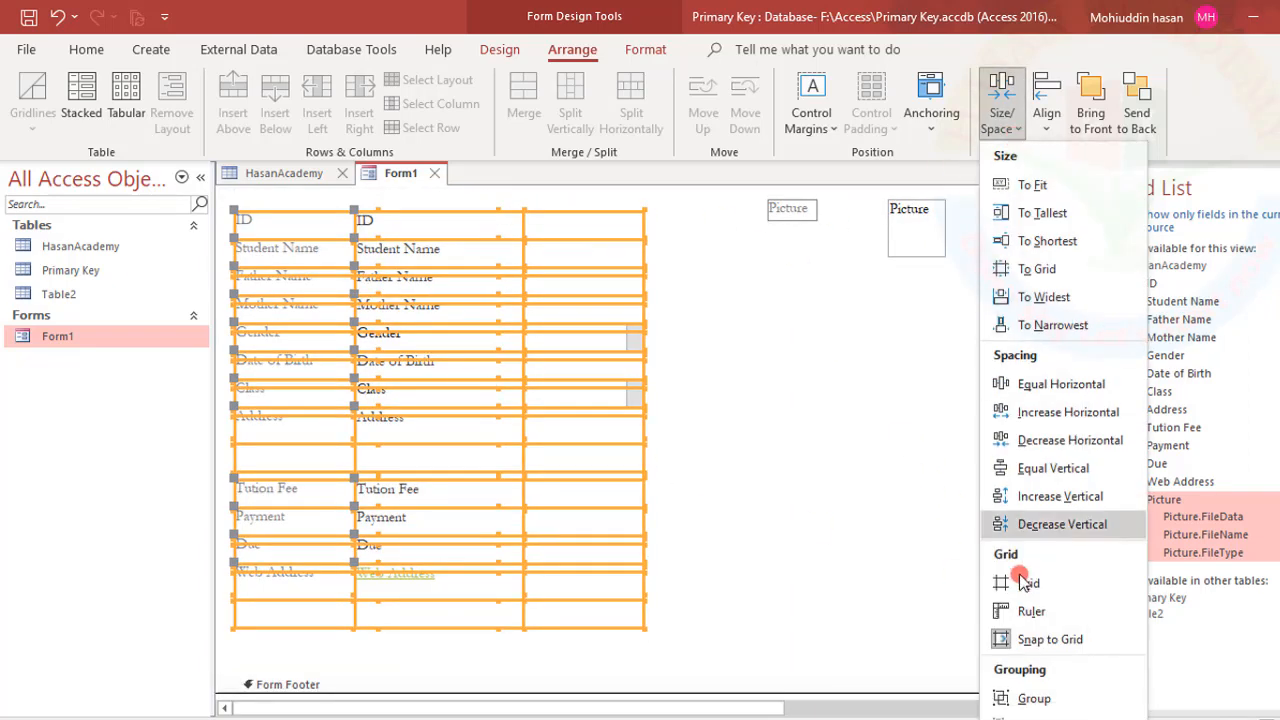
{"action": "left_click", "coordinate": [1015, 609]}
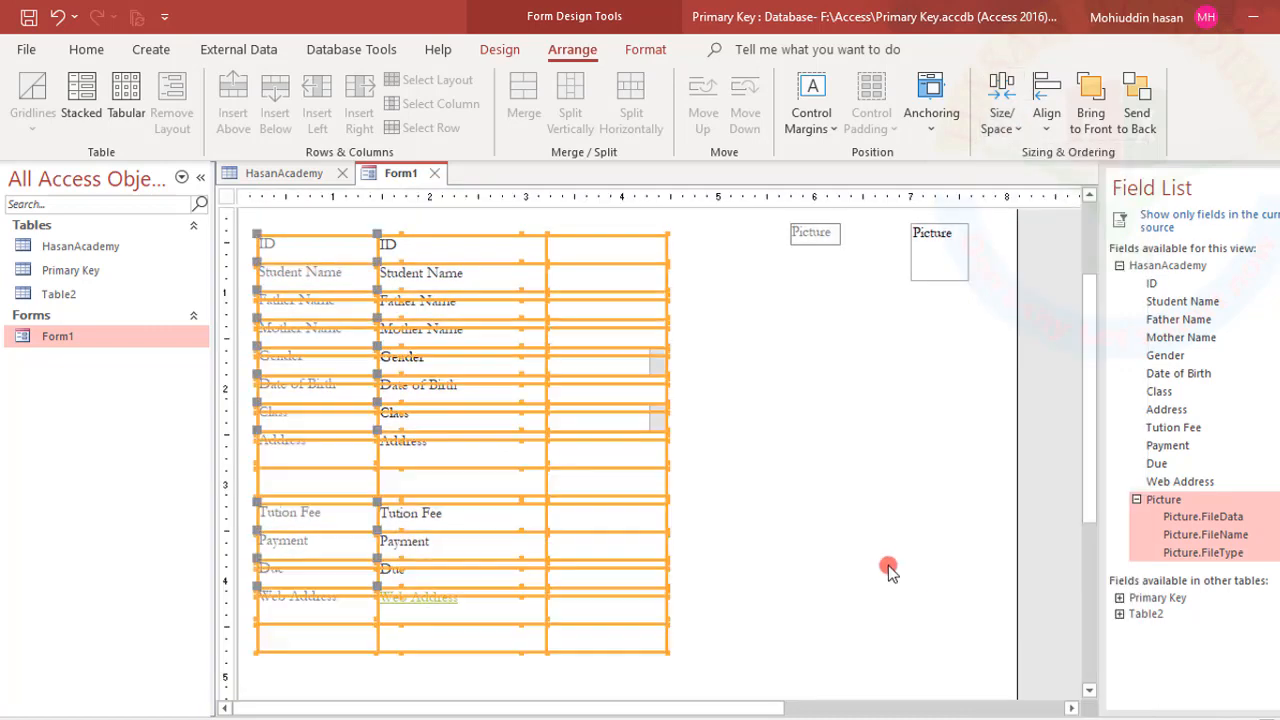
Step: Try turning Snap to Grid off and on again
{"action": "left_click", "coordinate": [1001, 112]}
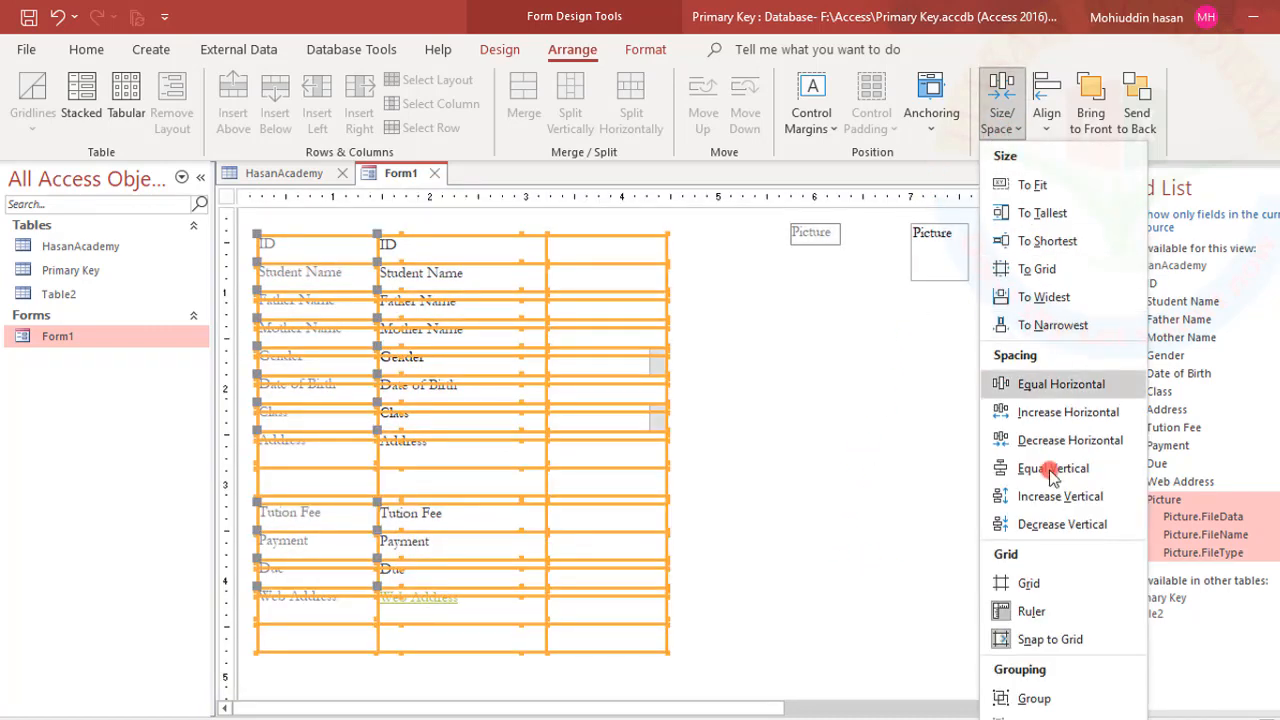
{"action": "left_click", "coordinate": [1030, 641]}
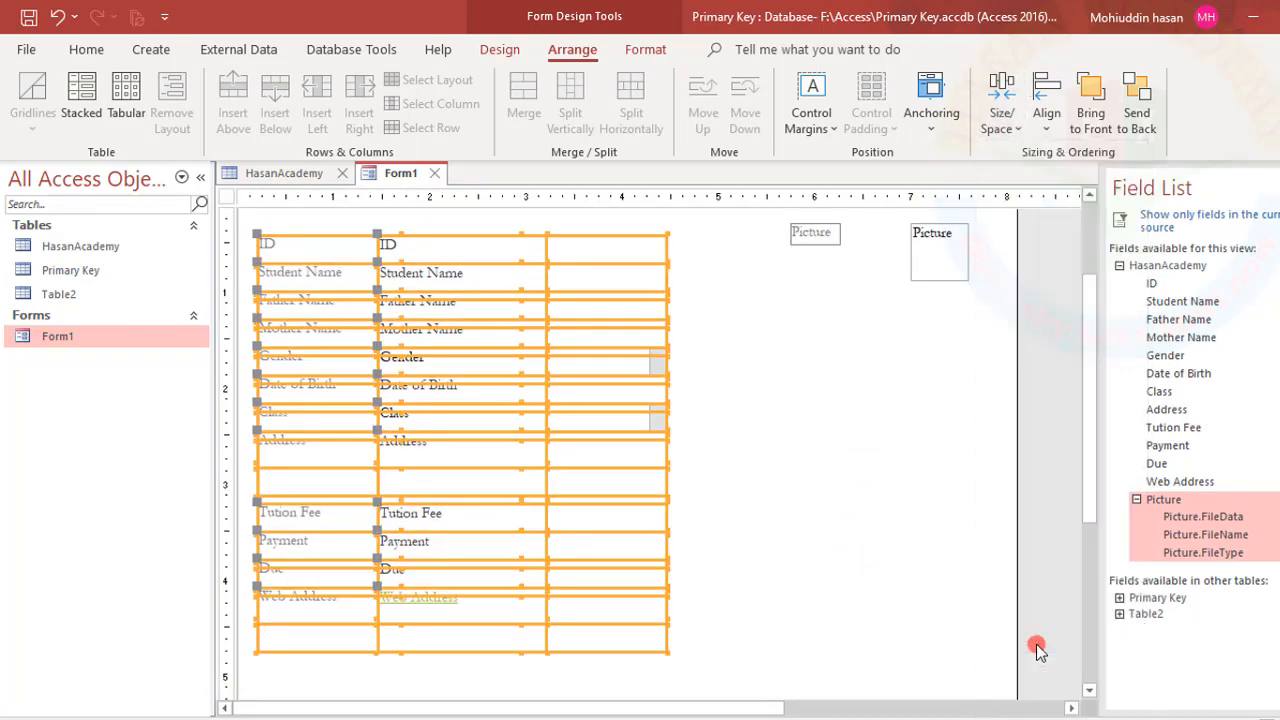
{"action": "left_click", "coordinate": [1001, 115]}
{"action": "left_click", "coordinate": [985, 640]}
{"action": "left_click", "coordinate": [1001, 112]}
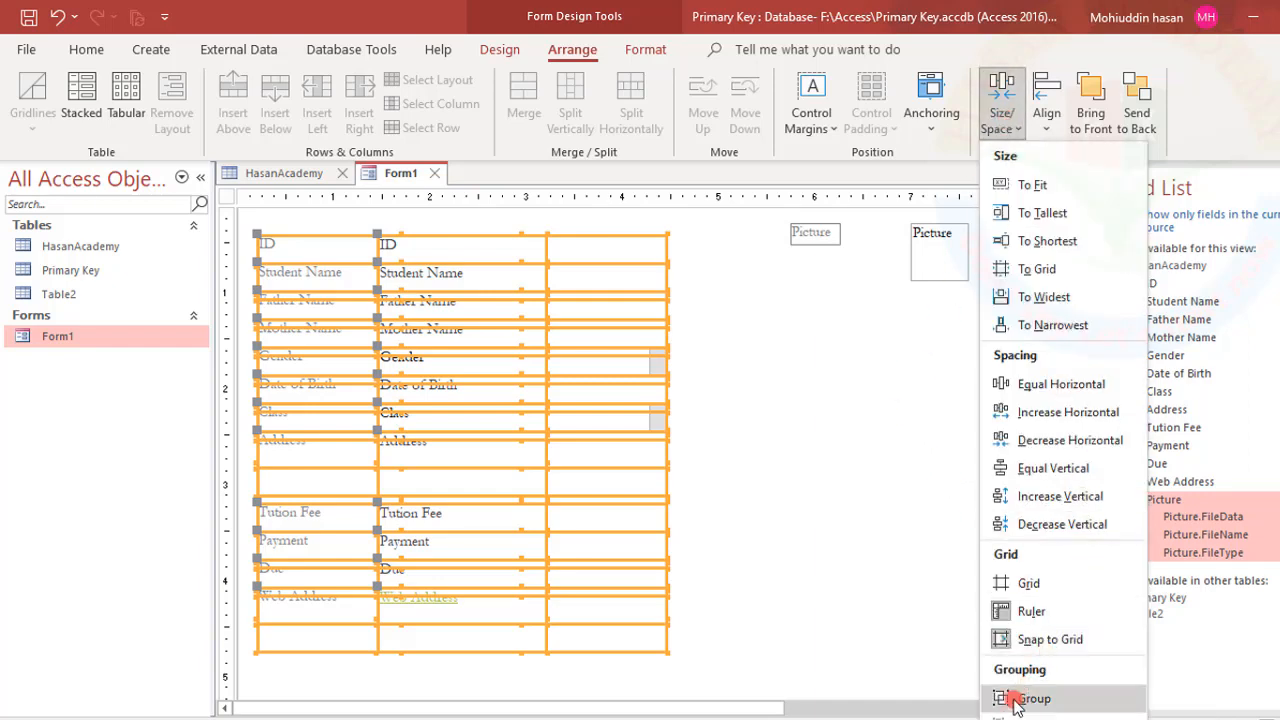
{"action": "scroll", "coordinate": [1040, 580], "scroll_direction": "down", "scroll_amount": 1}
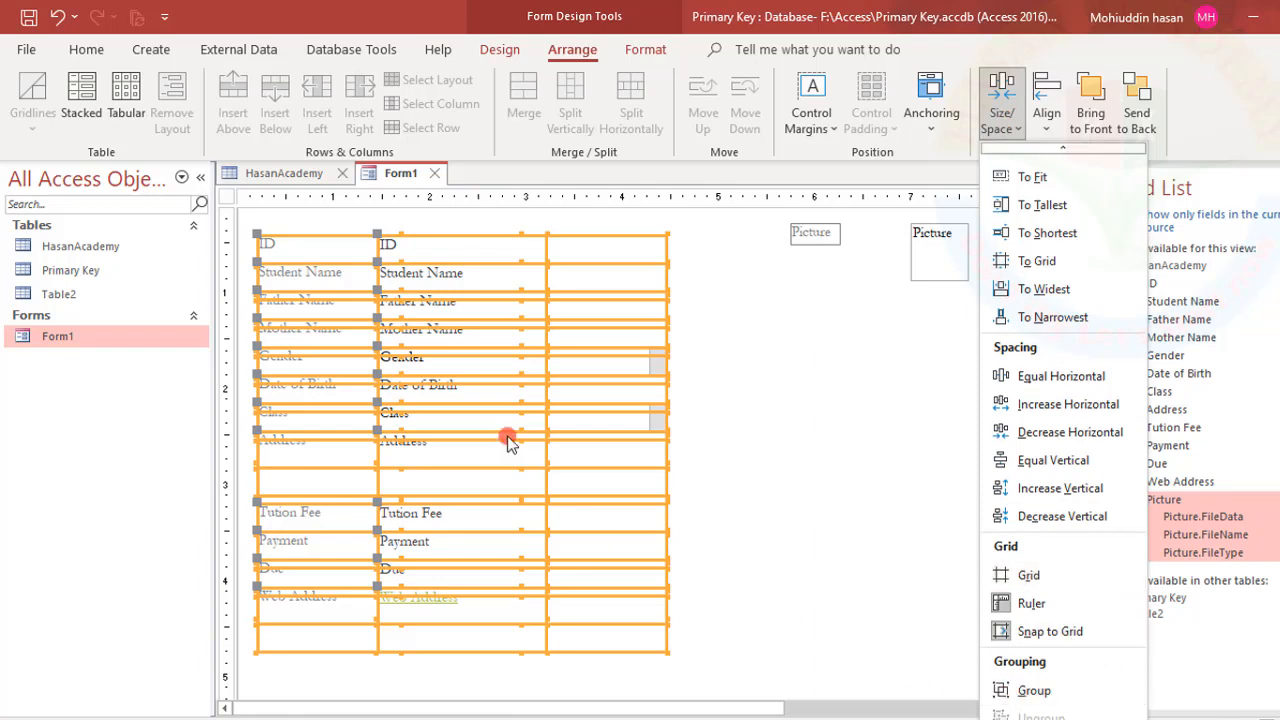
{"action": "left_click", "coordinate": [828, 364]}
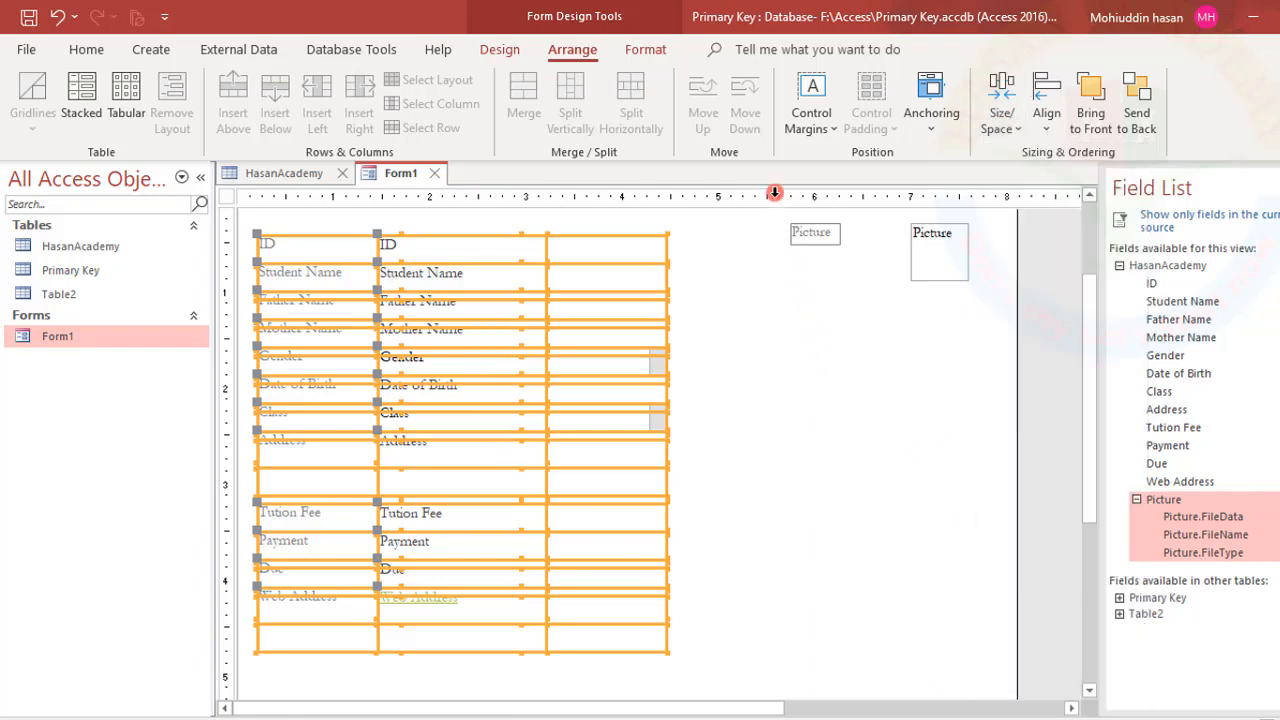
Step: Insert the Facebook logo picture named 1 from the desk 13.11.19 folder as the form's background image
{"action": "left_click", "coordinate": [786, 325]}
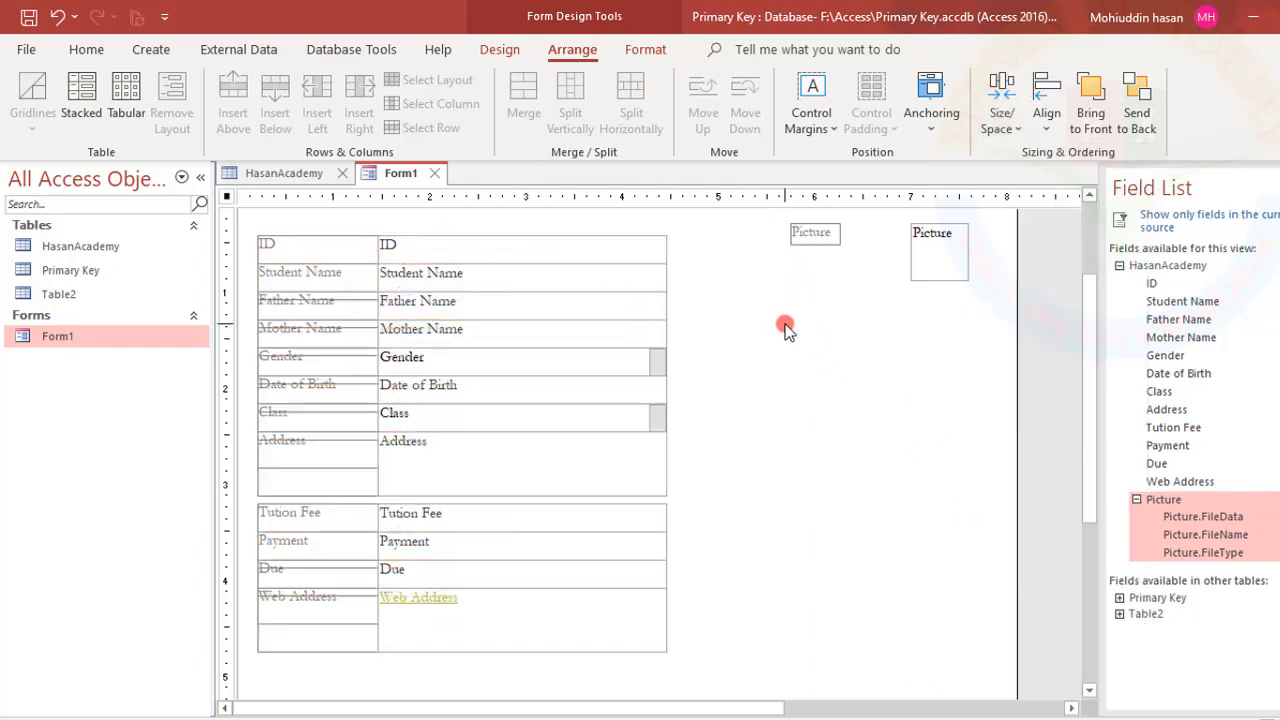
{"action": "left_click", "coordinate": [645, 50]}
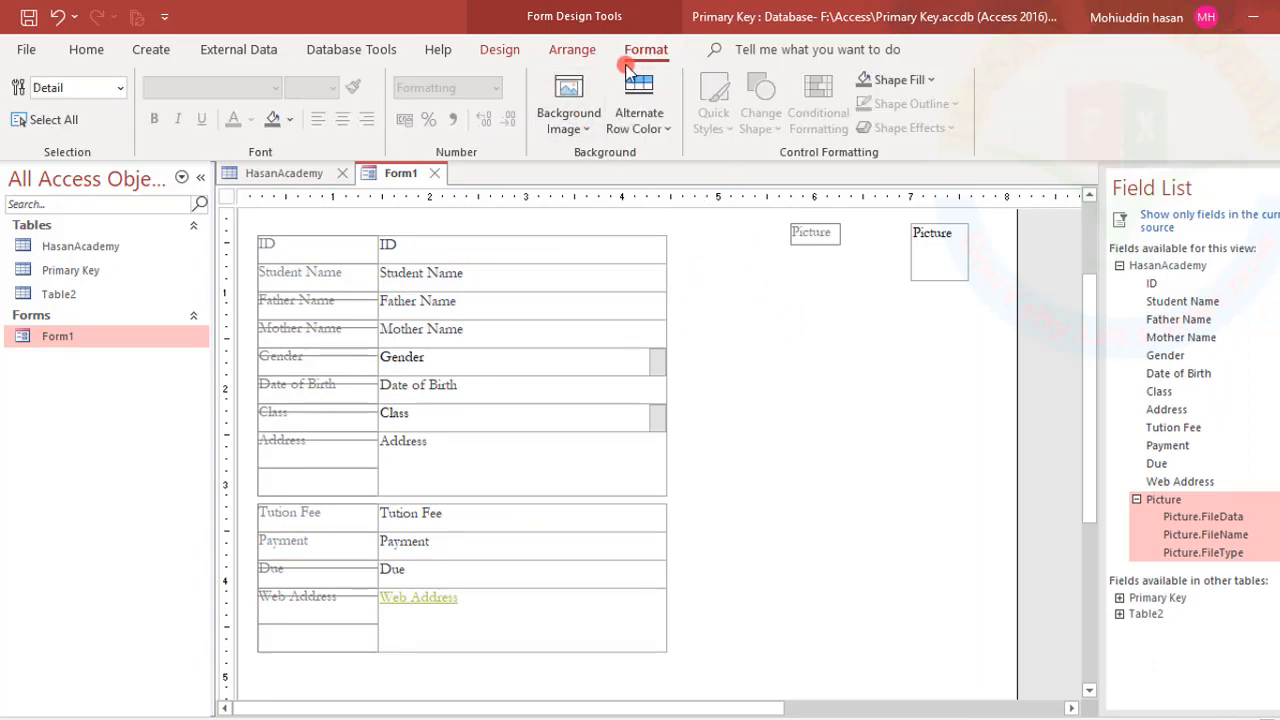
{"action": "left_click", "coordinate": [569, 105]}
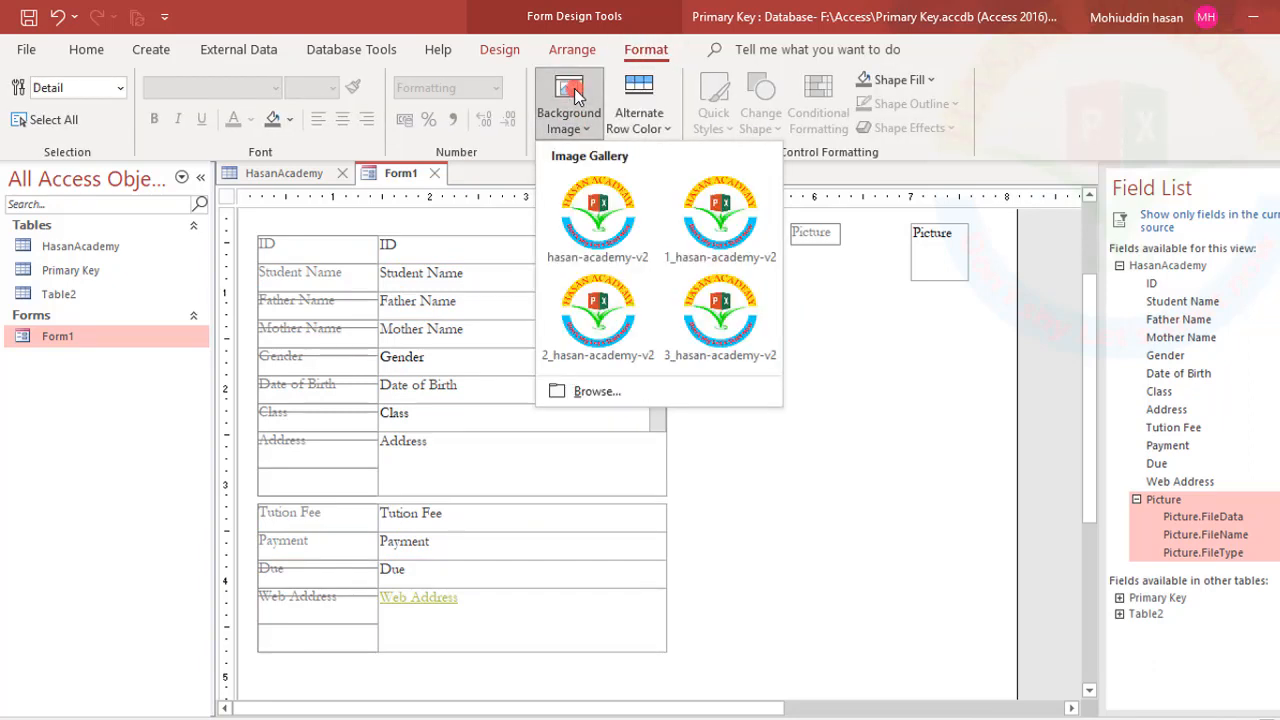
{"action": "left_click", "coordinate": [583, 392]}
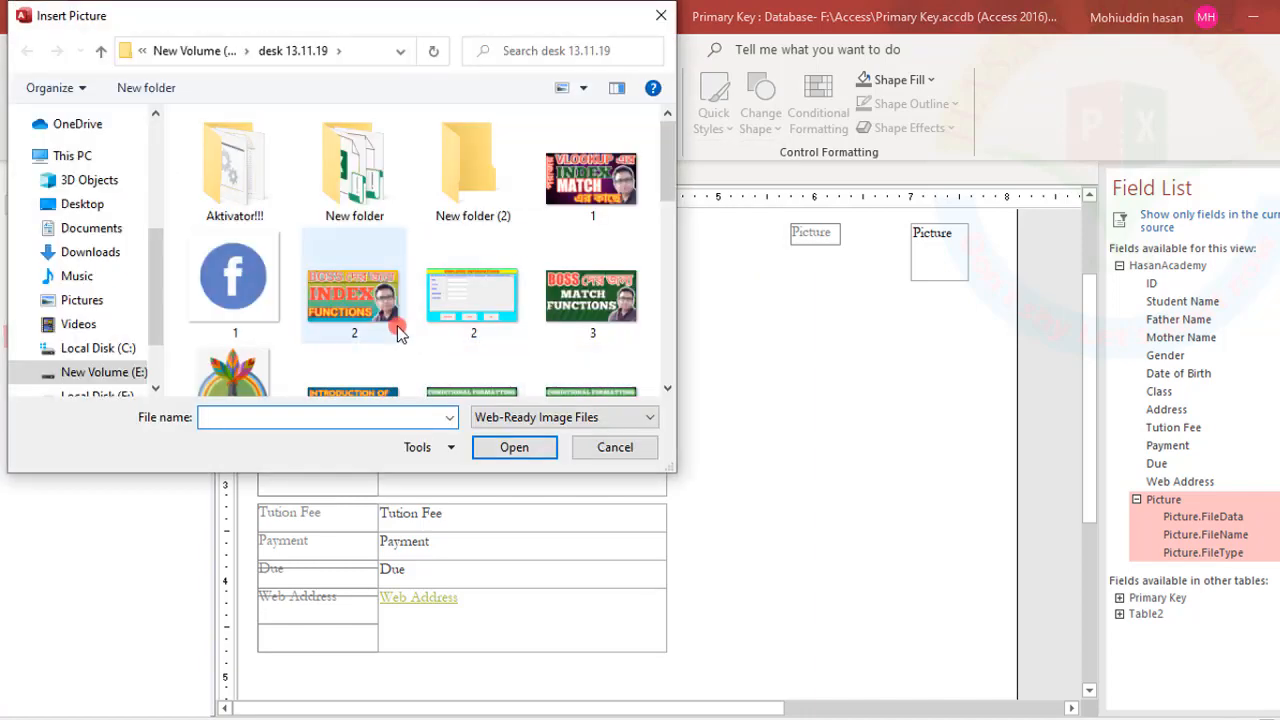
{"action": "scroll", "coordinate": [395, 333], "scroll_direction": "down", "scroll_amount": 5}
{"action": "scroll", "coordinate": [395, 333], "scroll_direction": "up", "scroll_amount": 3}
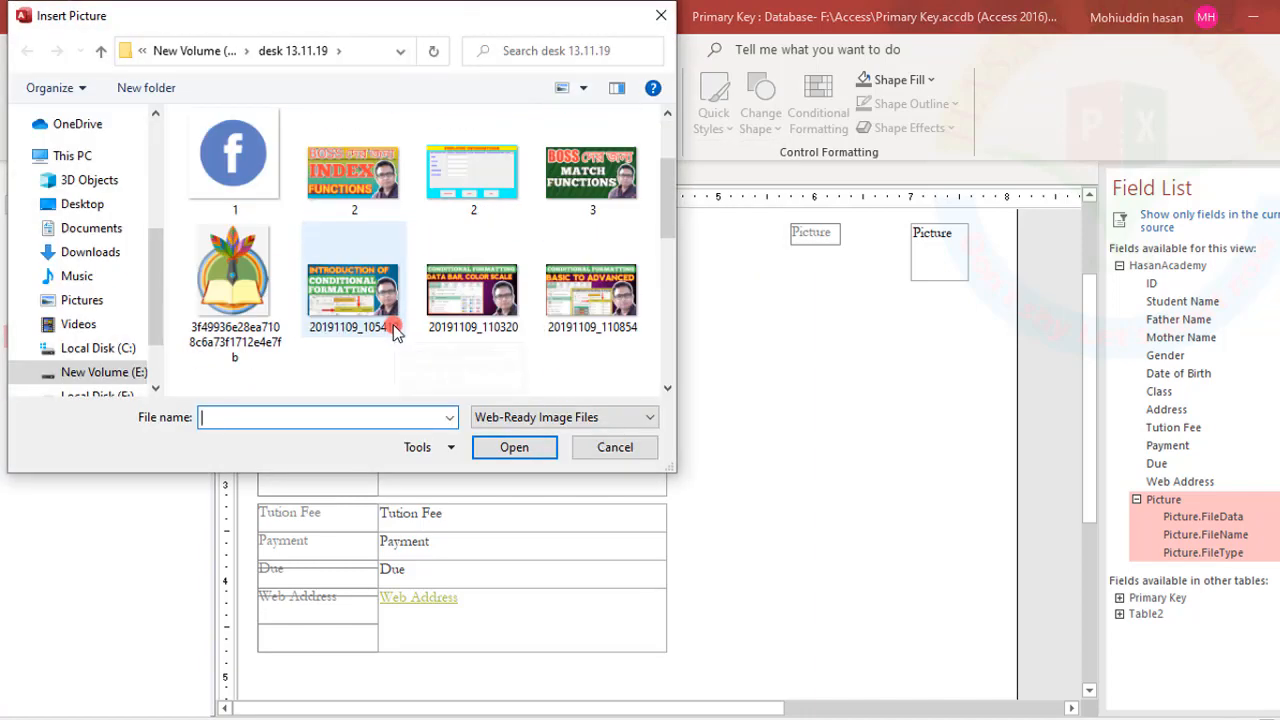
{"action": "double_click", "coordinate": [245, 275]}
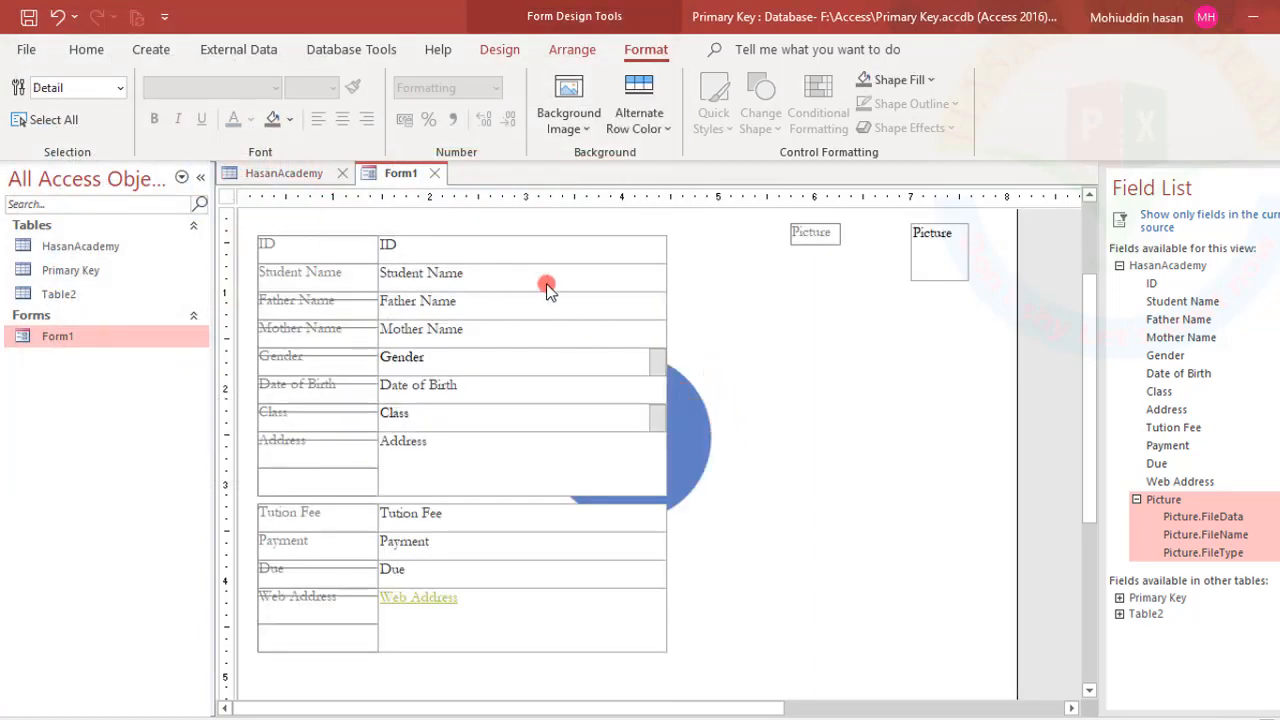
Step: Preview Form1 in Form view to check the background image, and return to Design view
{"action": "right_click", "coordinate": [118, 349]}
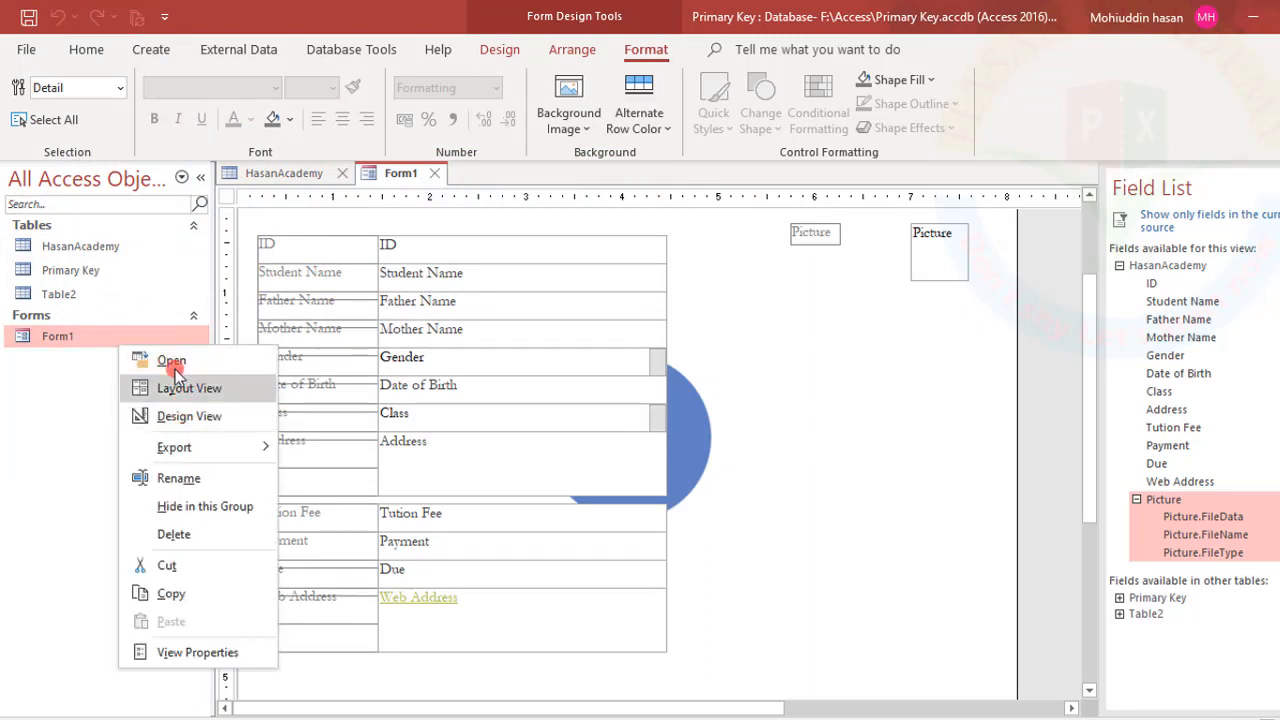
{"action": "left_click", "coordinate": [171, 362]}
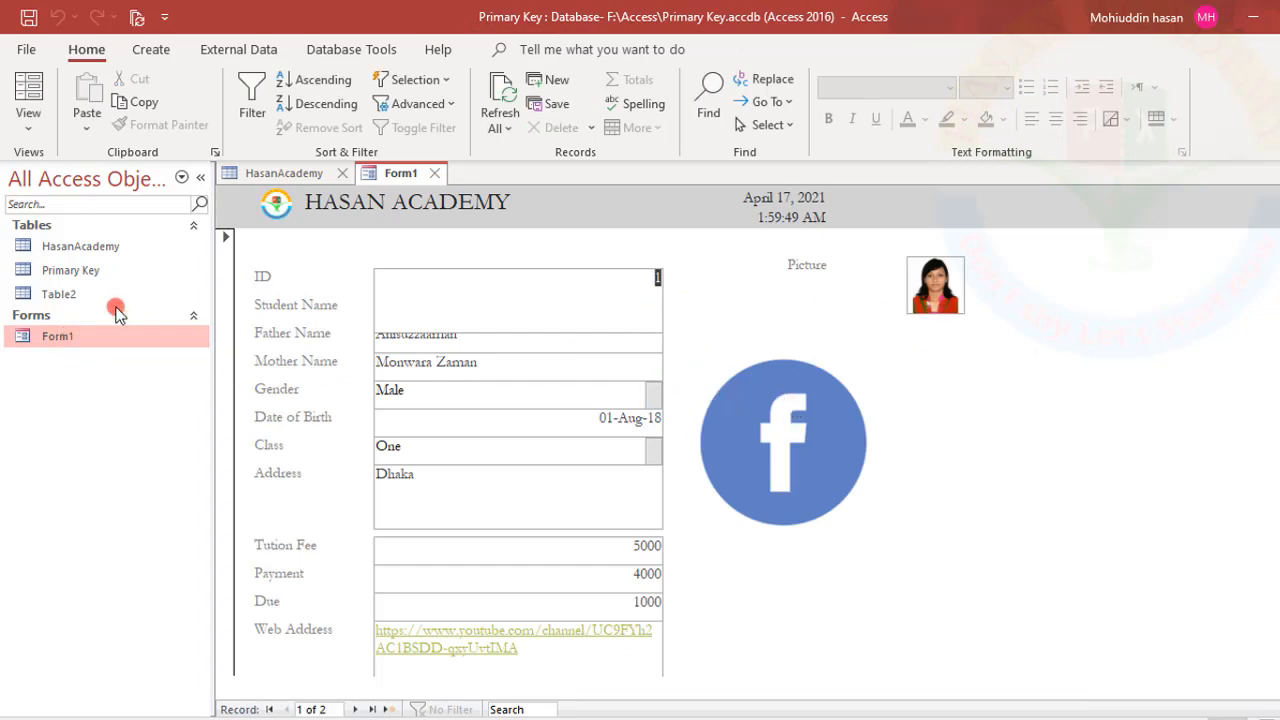
{"action": "right_click", "coordinate": [120, 340]}
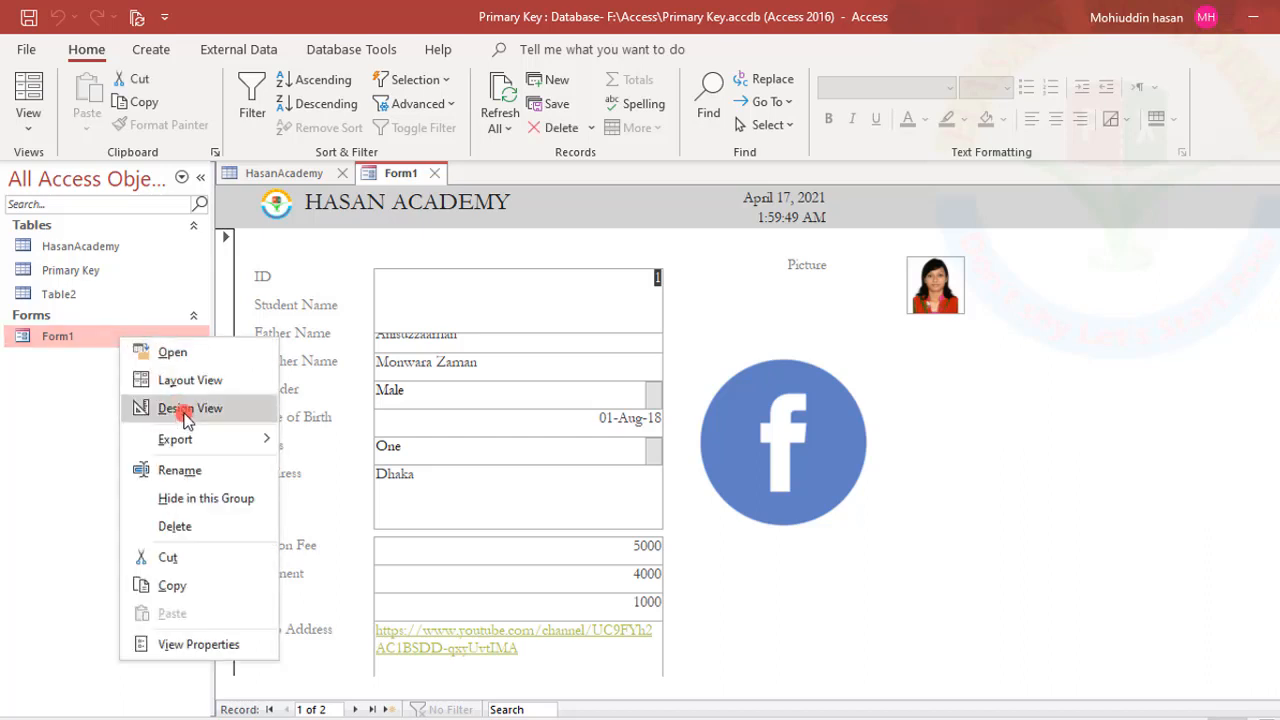
{"action": "left_click", "coordinate": [180, 408]}
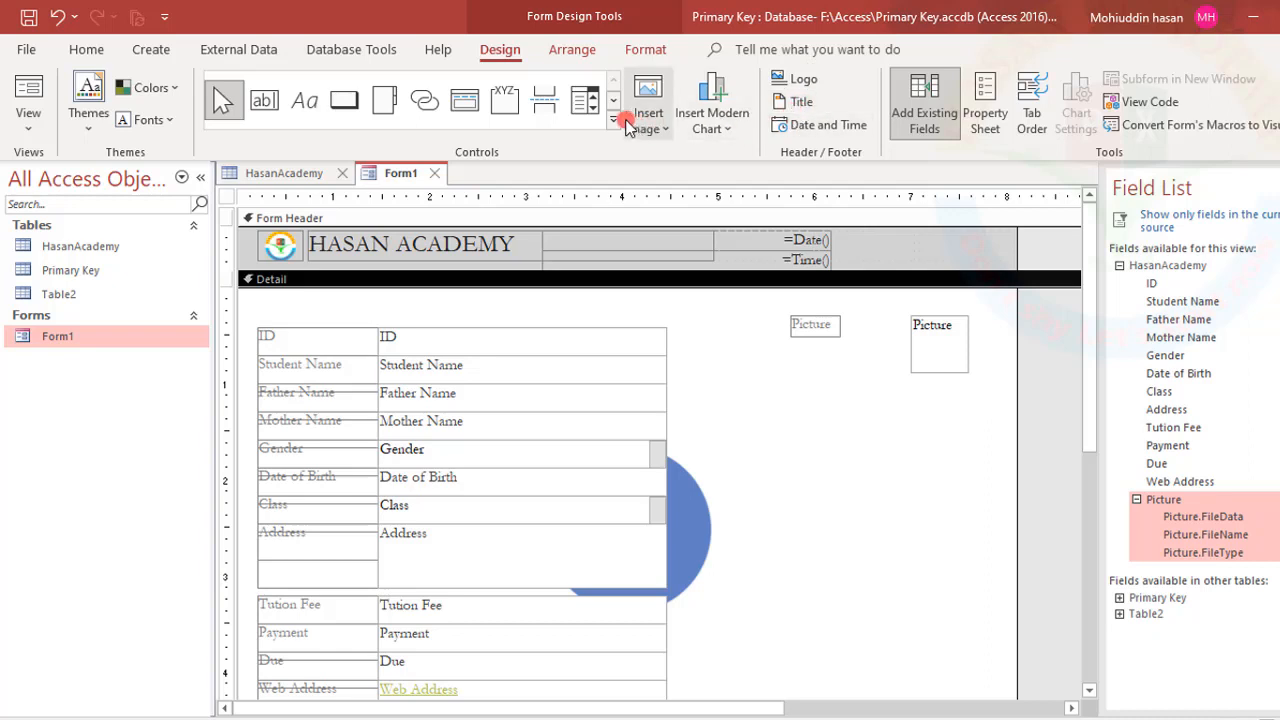
Step: Fill the form's Detail section with the standard yellow colour
{"action": "left_click", "coordinate": [630, 58]}
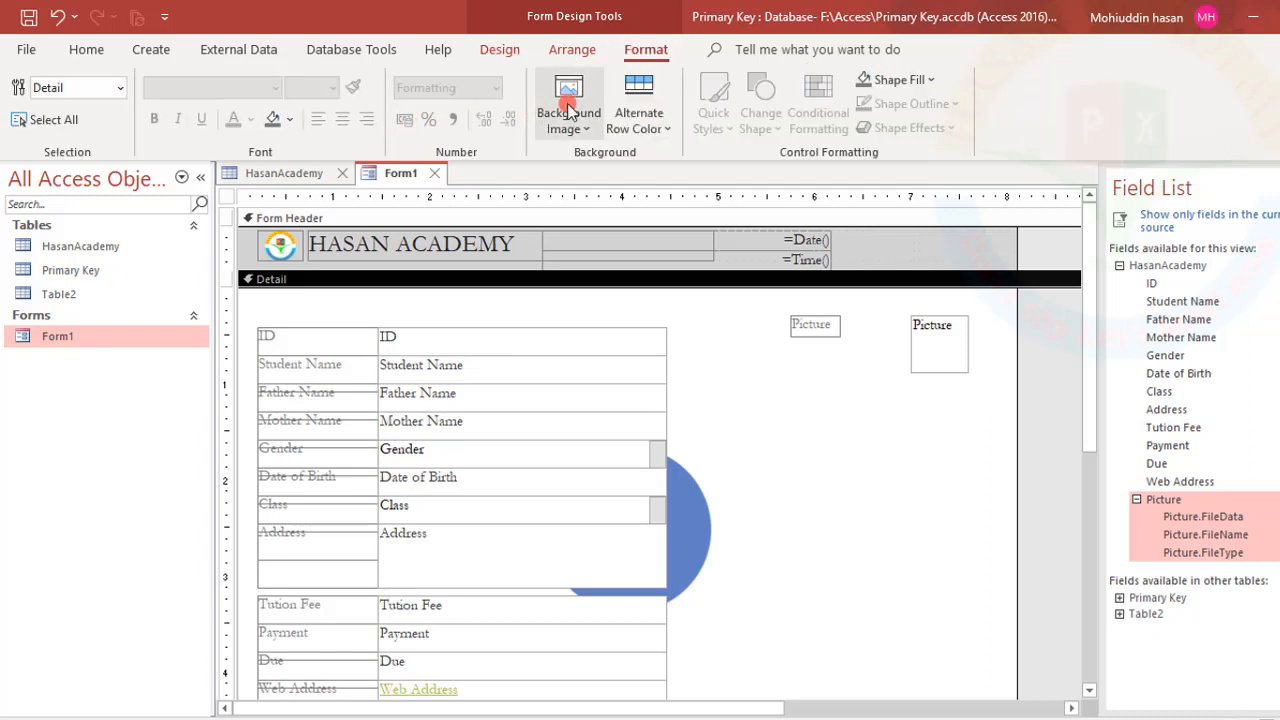
{"action": "left_click", "coordinate": [652, 128]}
{"action": "left_click", "coordinate": [842, 366]}
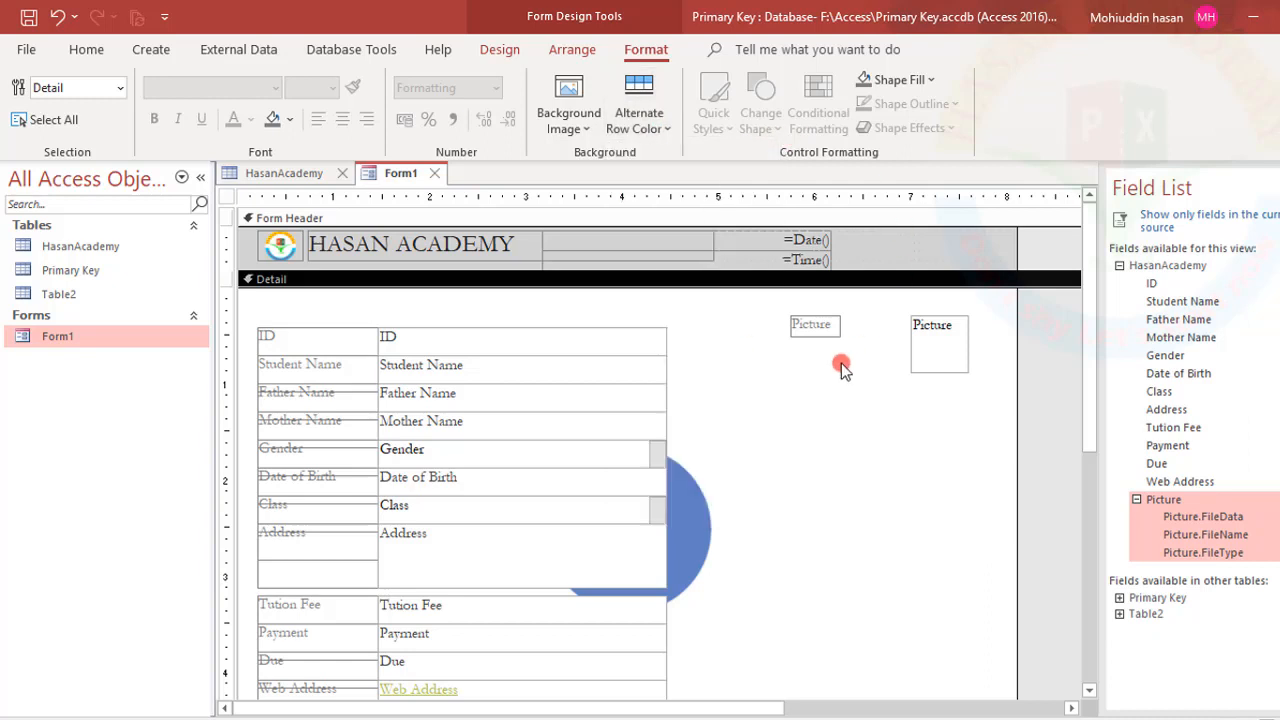
{"action": "left_click", "coordinate": [929, 80]}
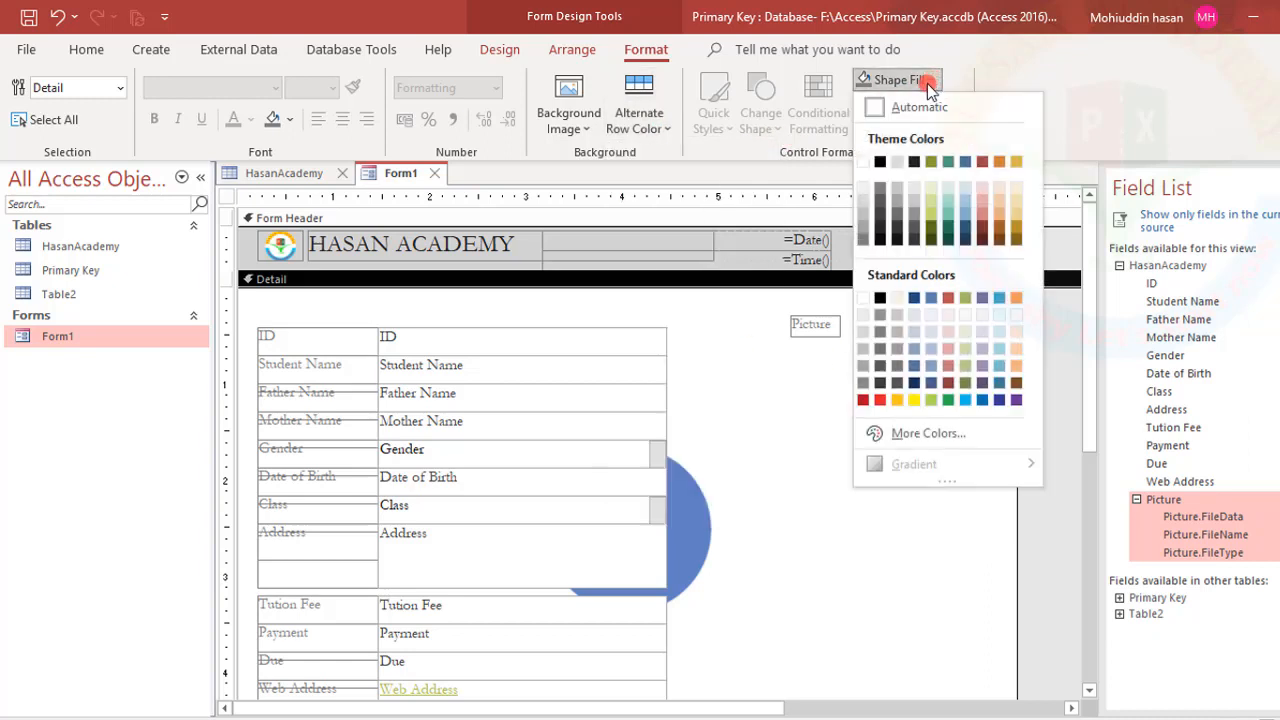
{"action": "left_click", "coordinate": [914, 401]}
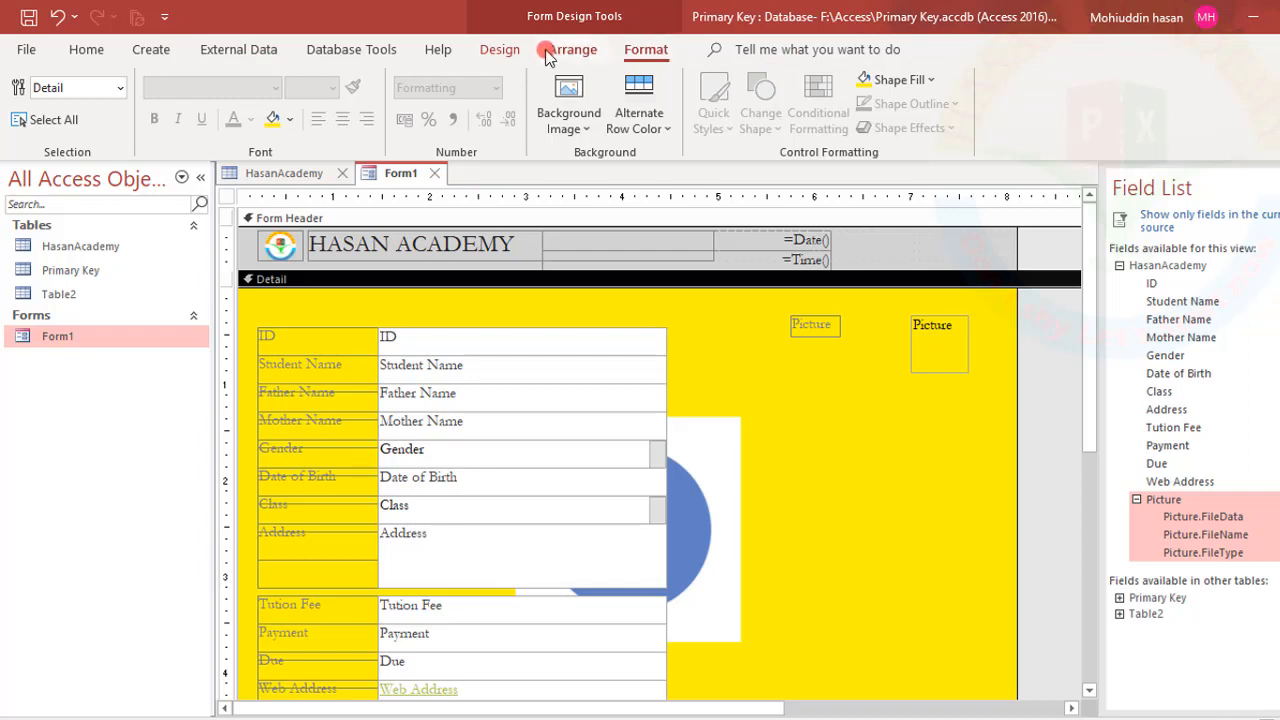
Step: Look at the available themes without applying one, and undo the yellow Detail fill and the background image
{"action": "left_click", "coordinate": [500, 49]}
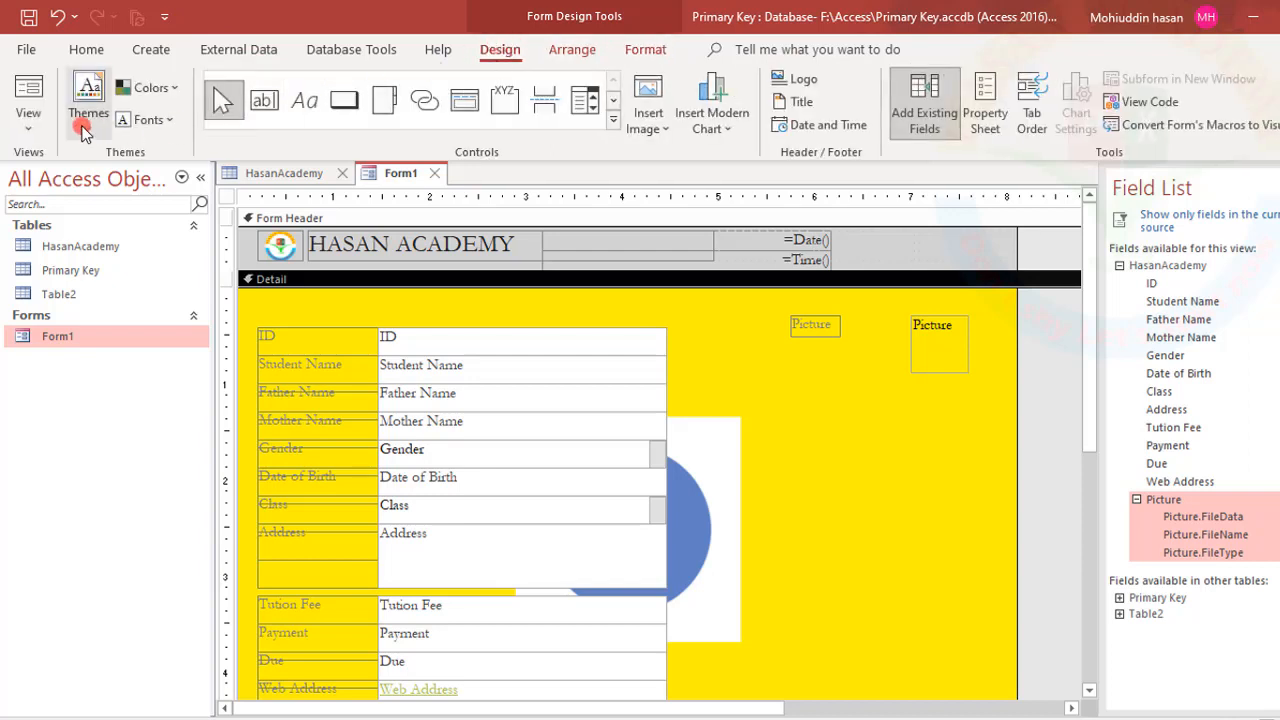
{"action": "left_click", "coordinate": [88, 128]}
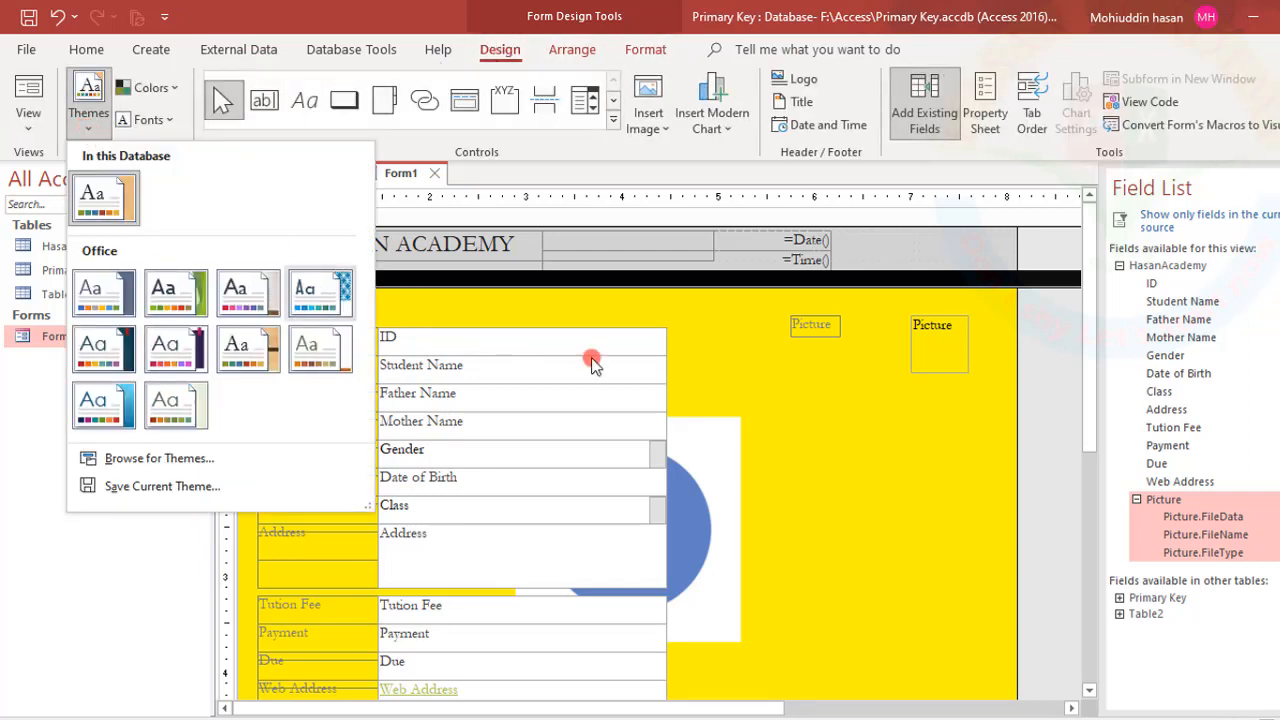
{"action": "left_click", "coordinate": [899, 414]}
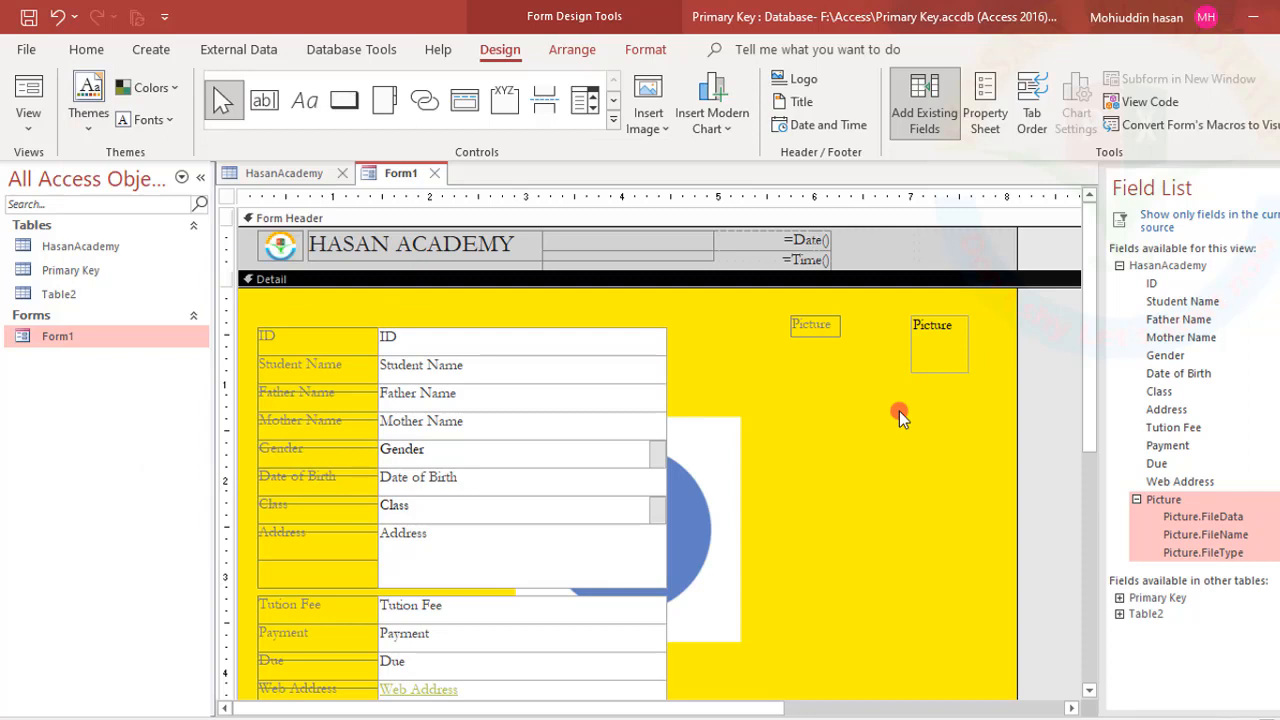
{"action": "key", "text": "ctrl+z"}
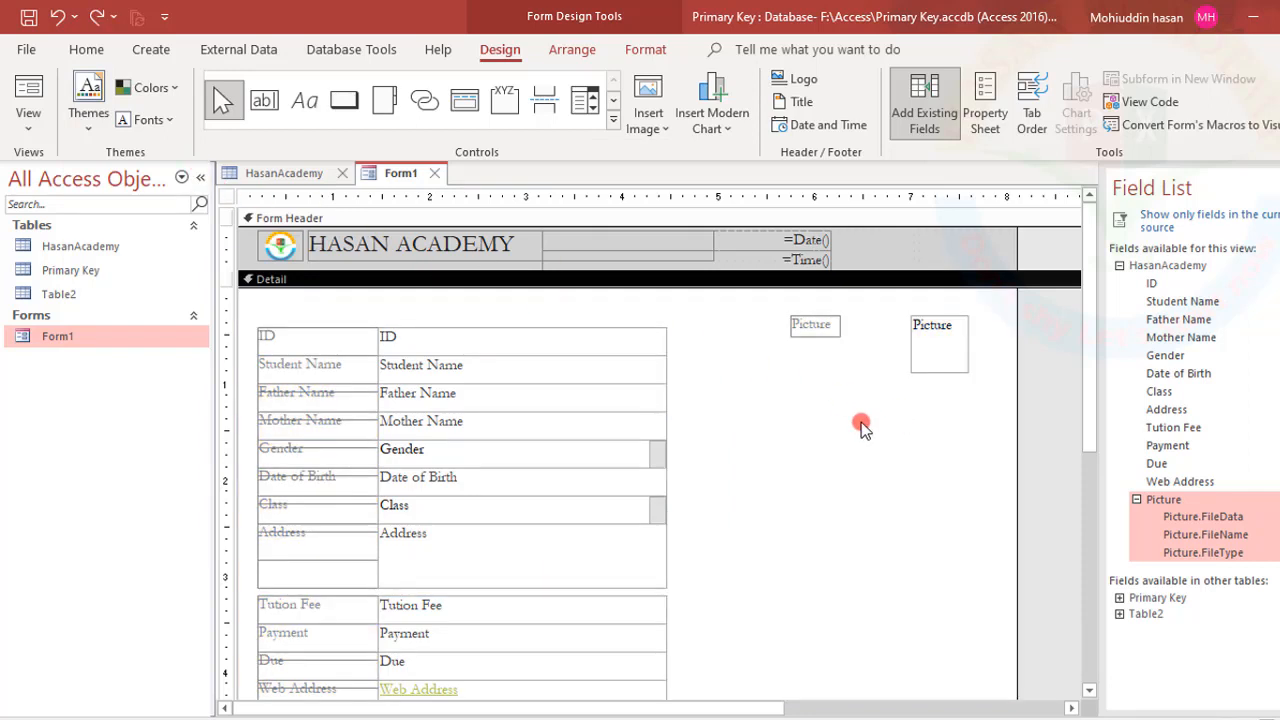
Step: Apply the built-in bright-blue Office theme to the form, and change the theme colours to Marquee and then to Orange Red
{"action": "left_click", "coordinate": [88, 134]}
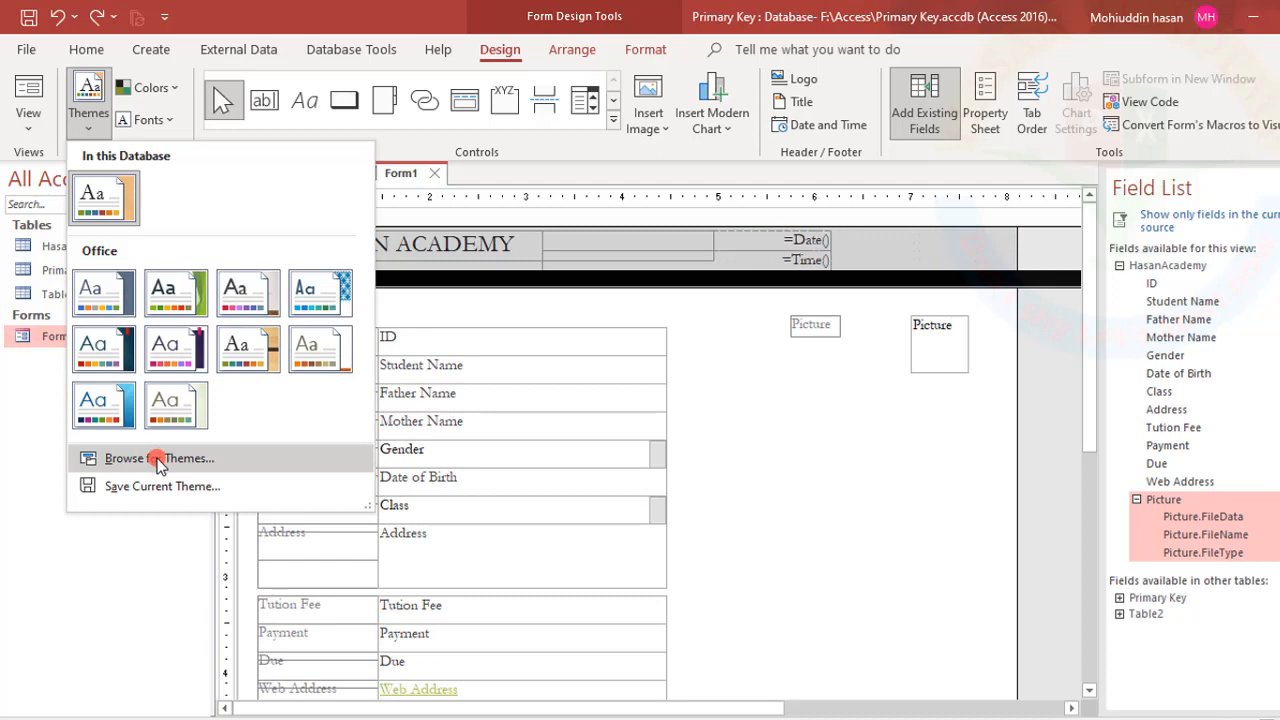
{"action": "left_click", "coordinate": [131, 408]}
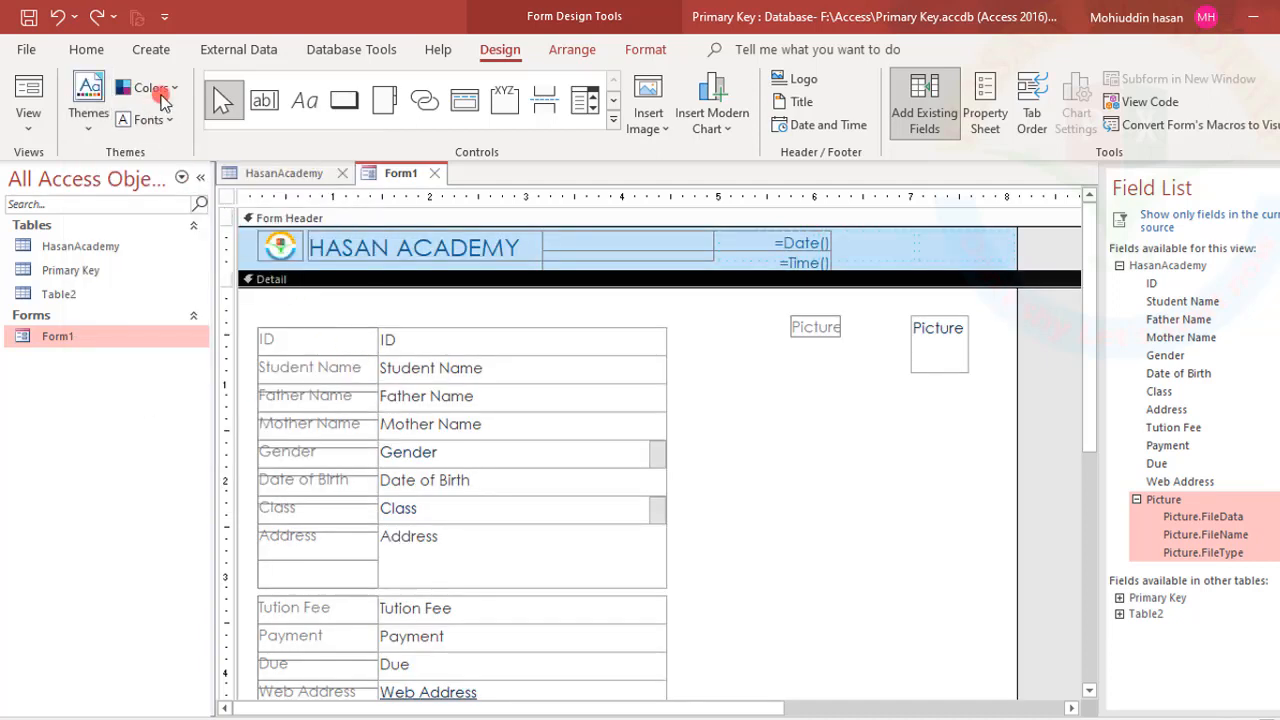
{"action": "left_click", "coordinate": [177, 88]}
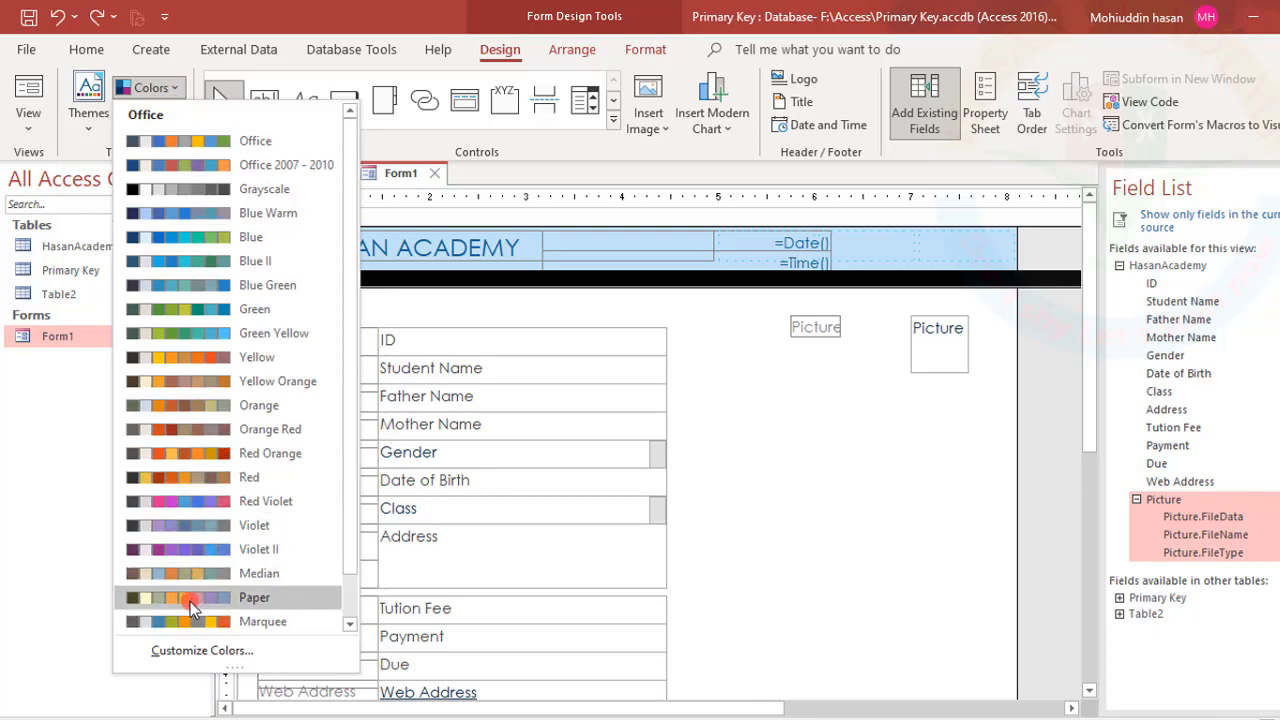
{"action": "left_click", "coordinate": [188, 620]}
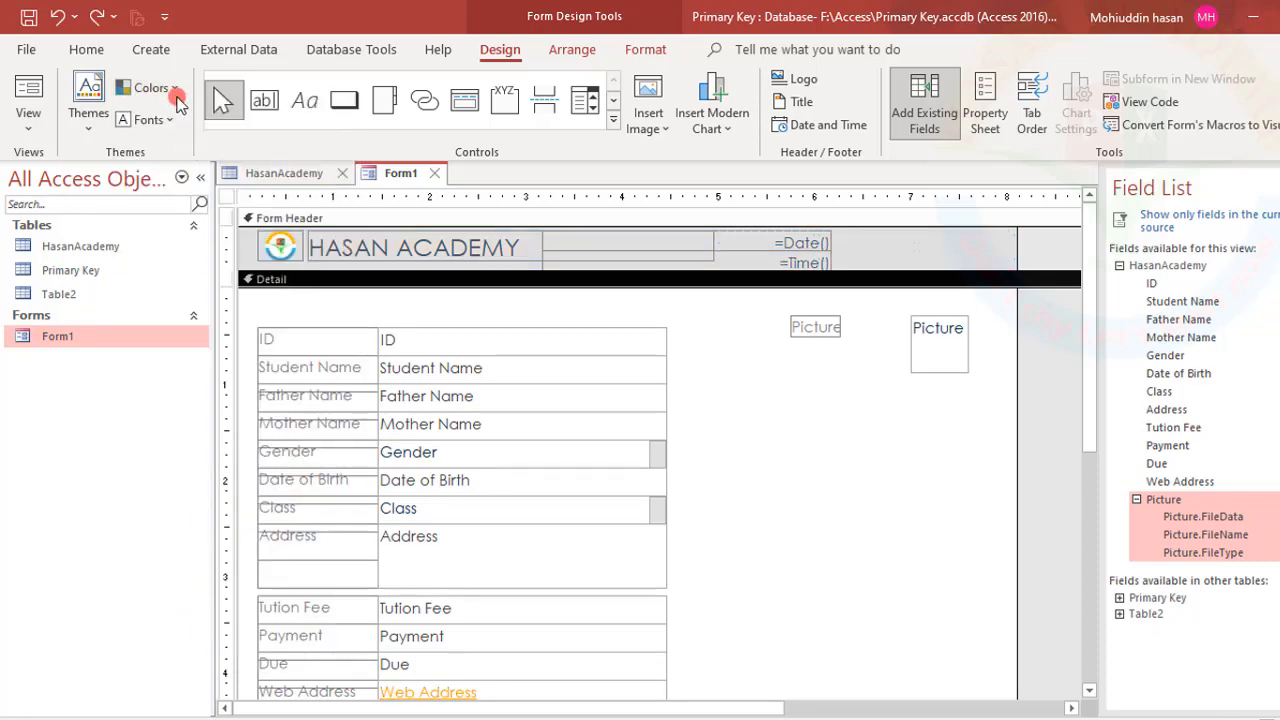
{"action": "left_click", "coordinate": [174, 88]}
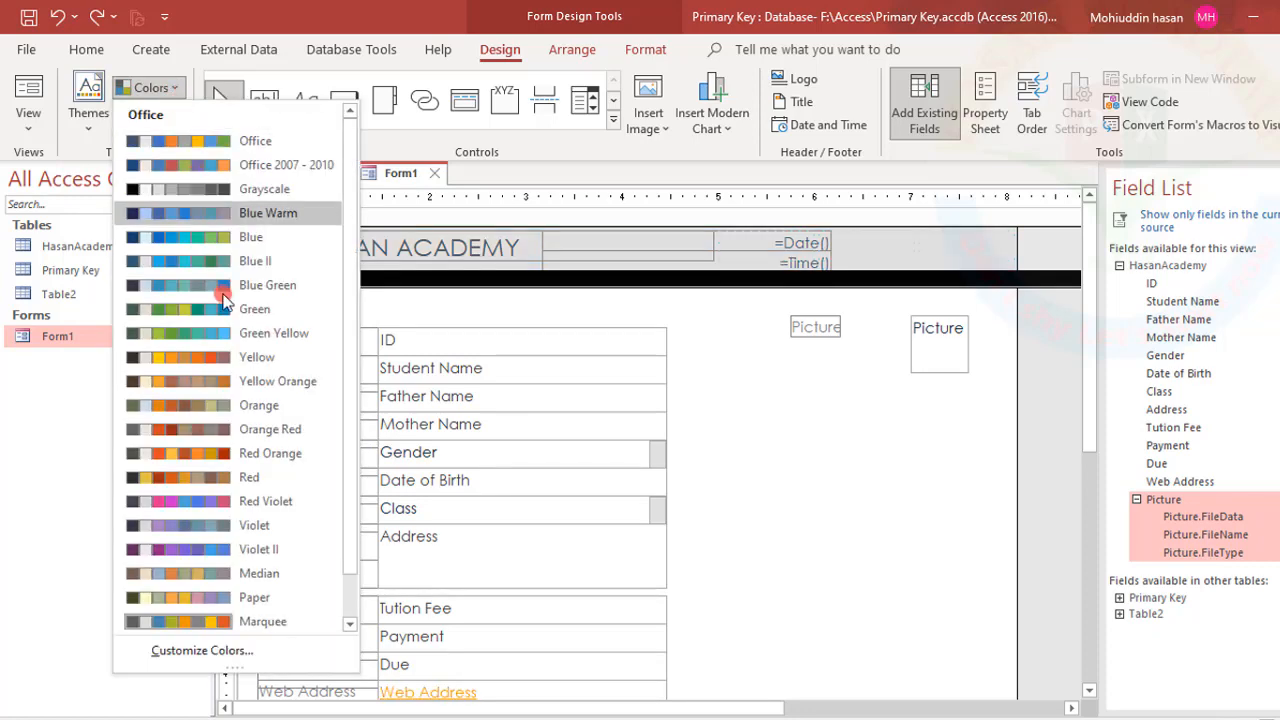
{"action": "left_click", "coordinate": [217, 437]}
Step: Change the theme fonts to Arial and then to Candara, and look through the remaining font sets
{"action": "left_click", "coordinate": [152, 119]}
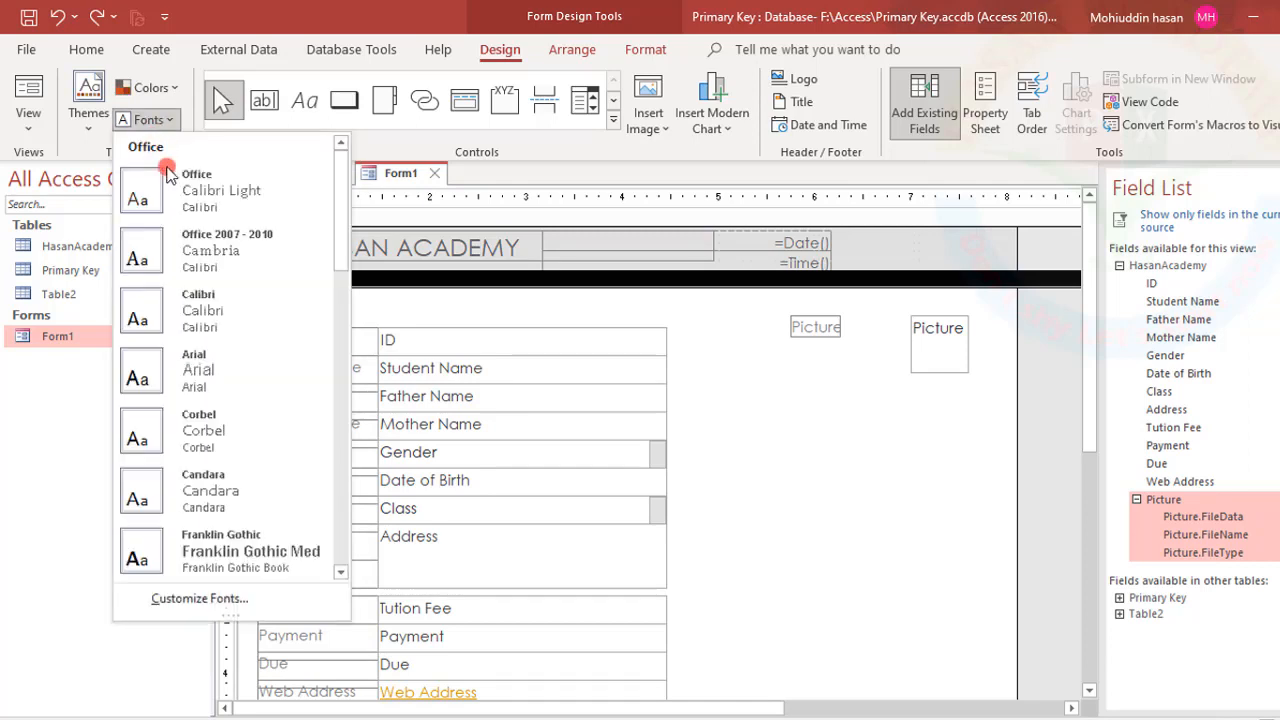
{"action": "left_click", "coordinate": [213, 384]}
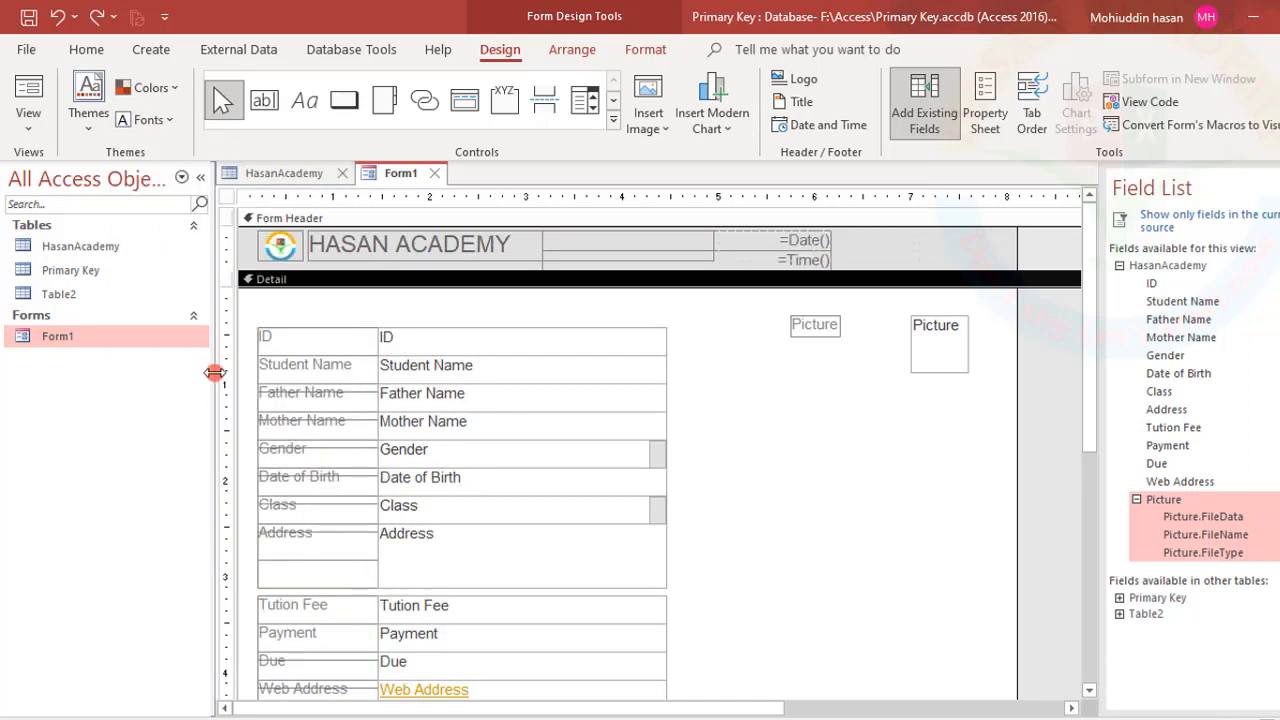
{"action": "left_click", "coordinate": [172, 120]}
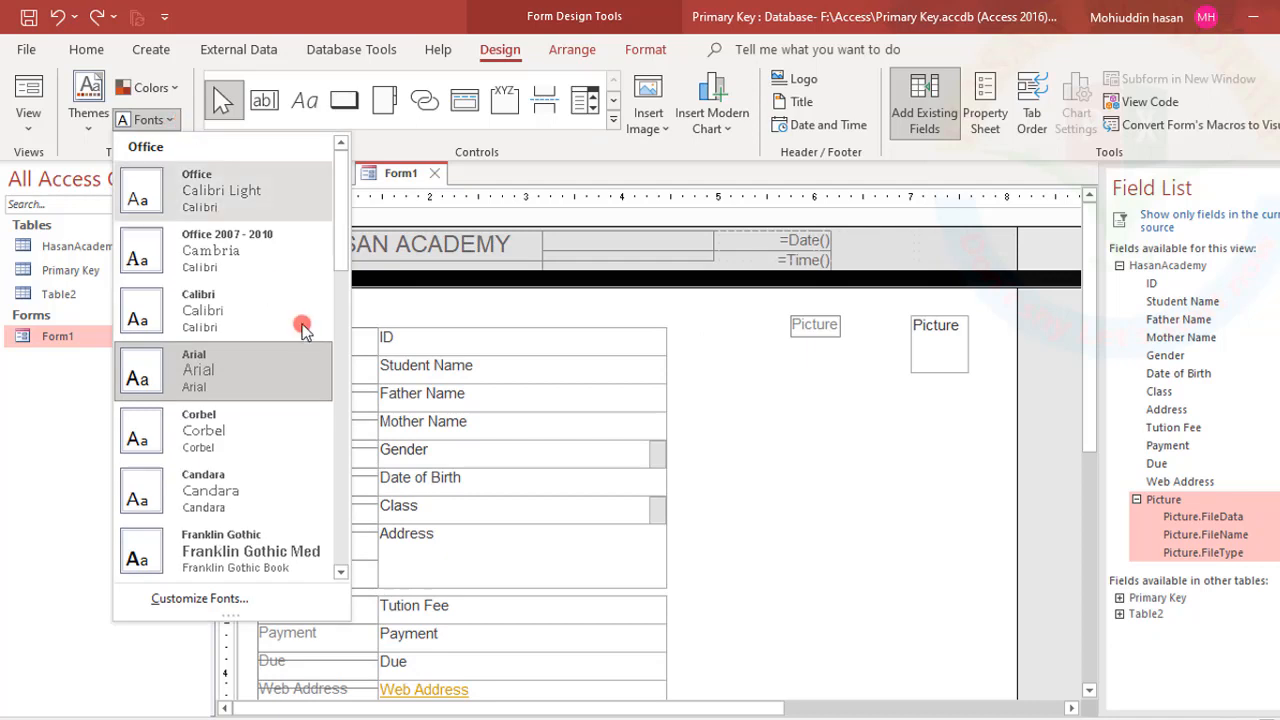
{"action": "left_click", "coordinate": [228, 489]}
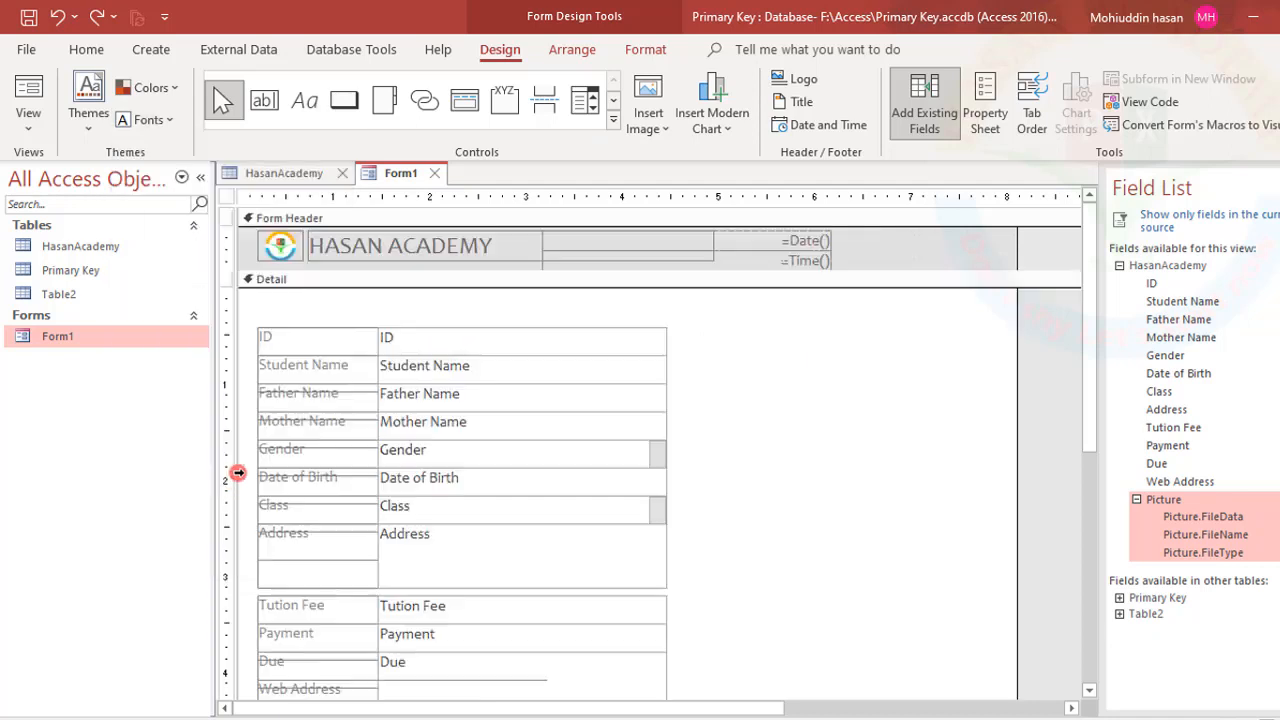
{"action": "left_click", "coordinate": [165, 120]}
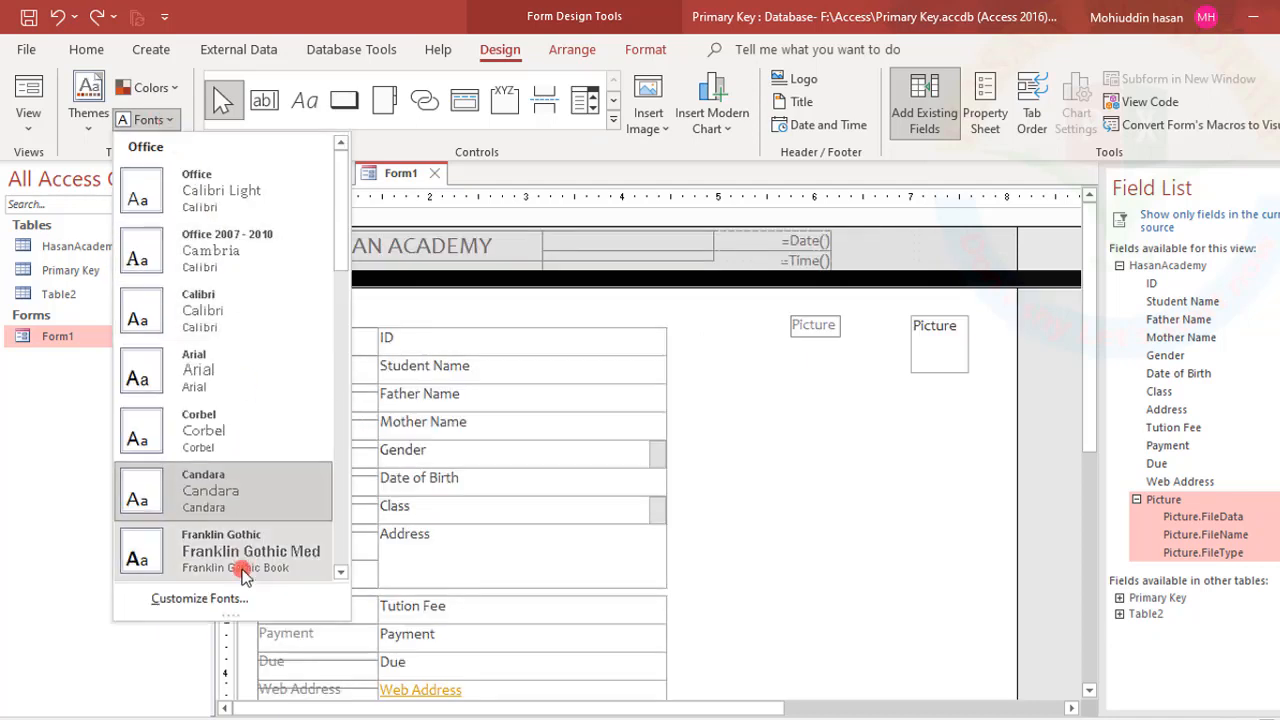
{"action": "left_click", "coordinate": [203, 610]}
{"action": "scroll", "coordinate": [232, 584], "scroll_direction": "down", "scroll_amount": 10}
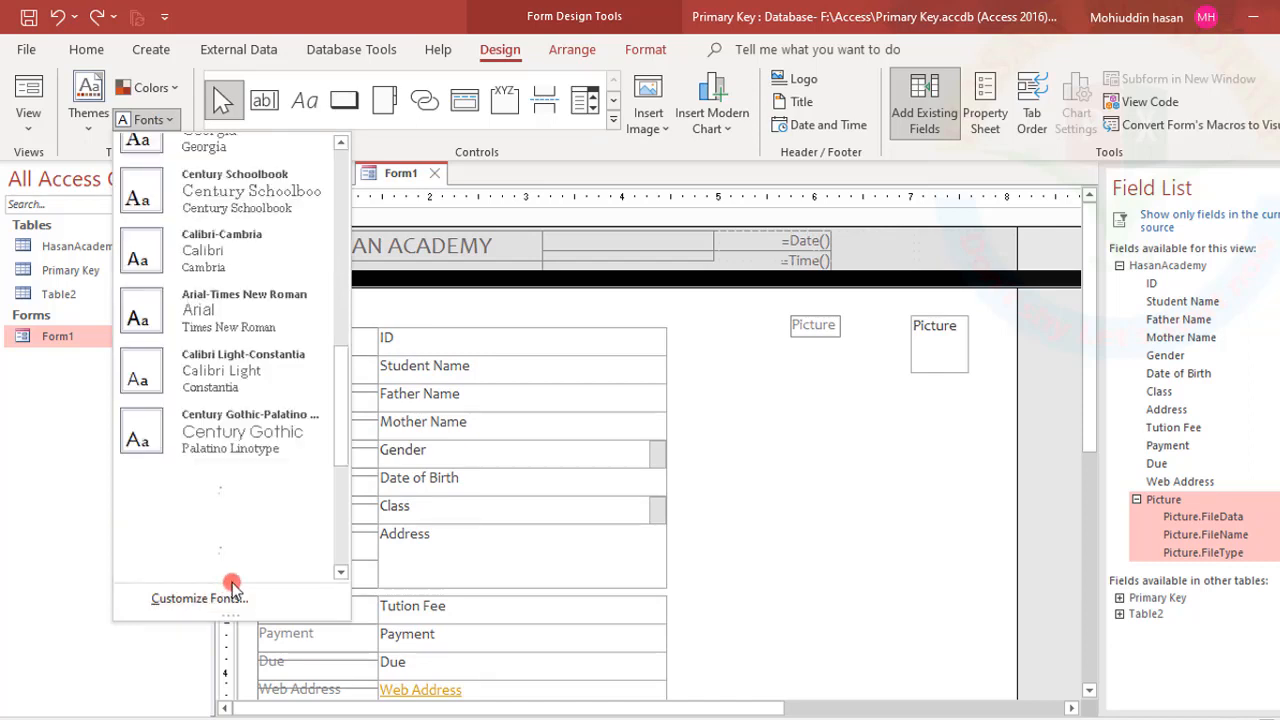
{"action": "scroll", "coordinate": [240, 488], "scroll_direction": "up", "scroll_amount": 10}
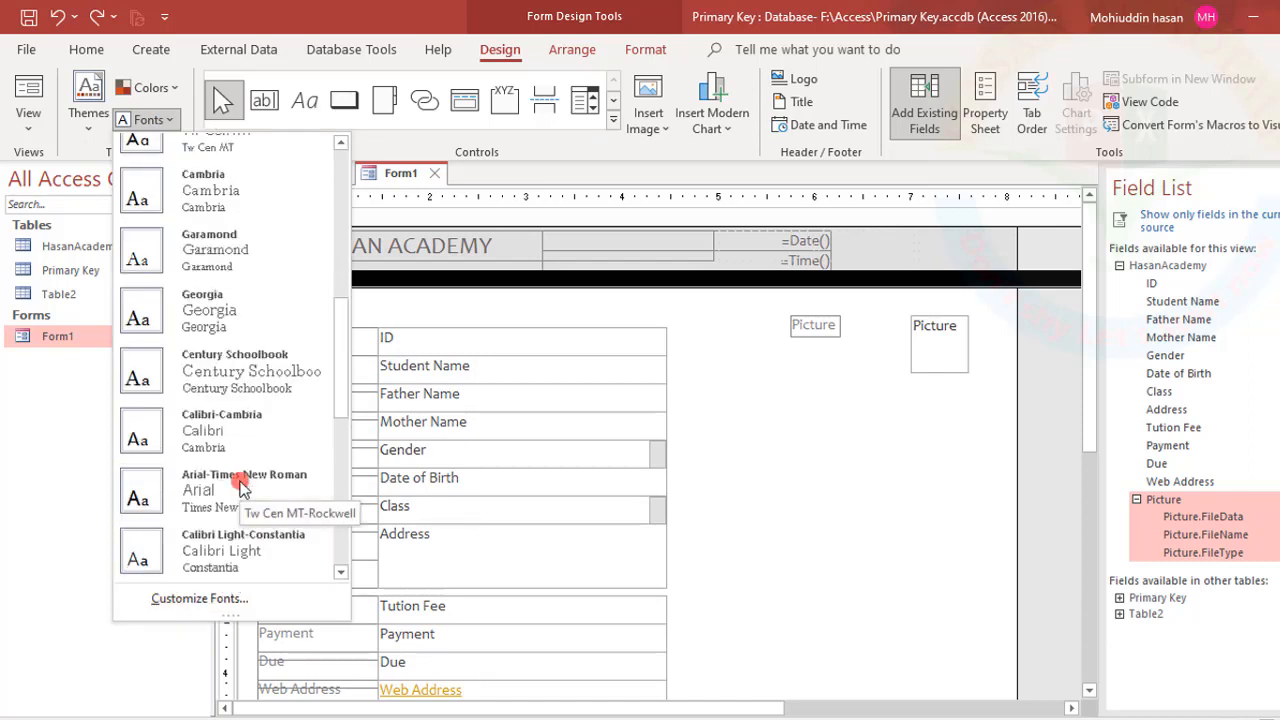
{"action": "left_click", "coordinate": [808, 412]}
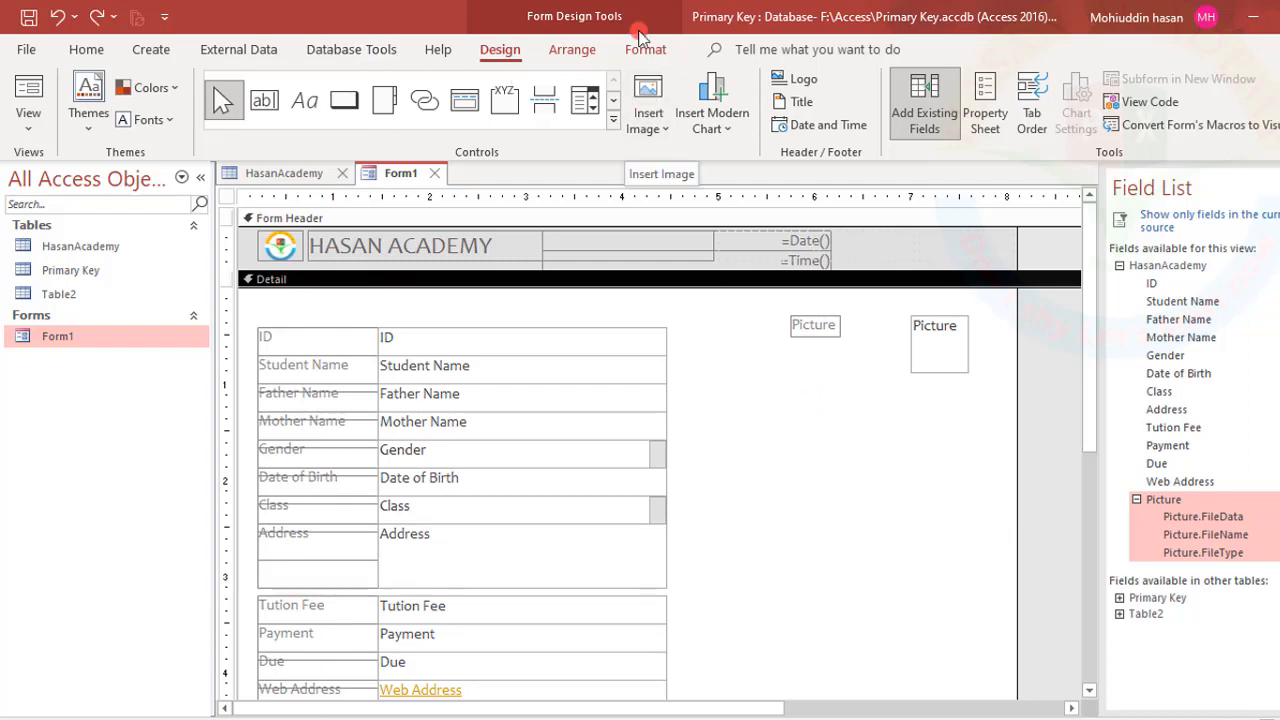
Step: Replace the partial selection around Student Name with all Detail fields and labels except Picture, ready for arranging
{"action": "left_click", "coordinate": [552, 50]}
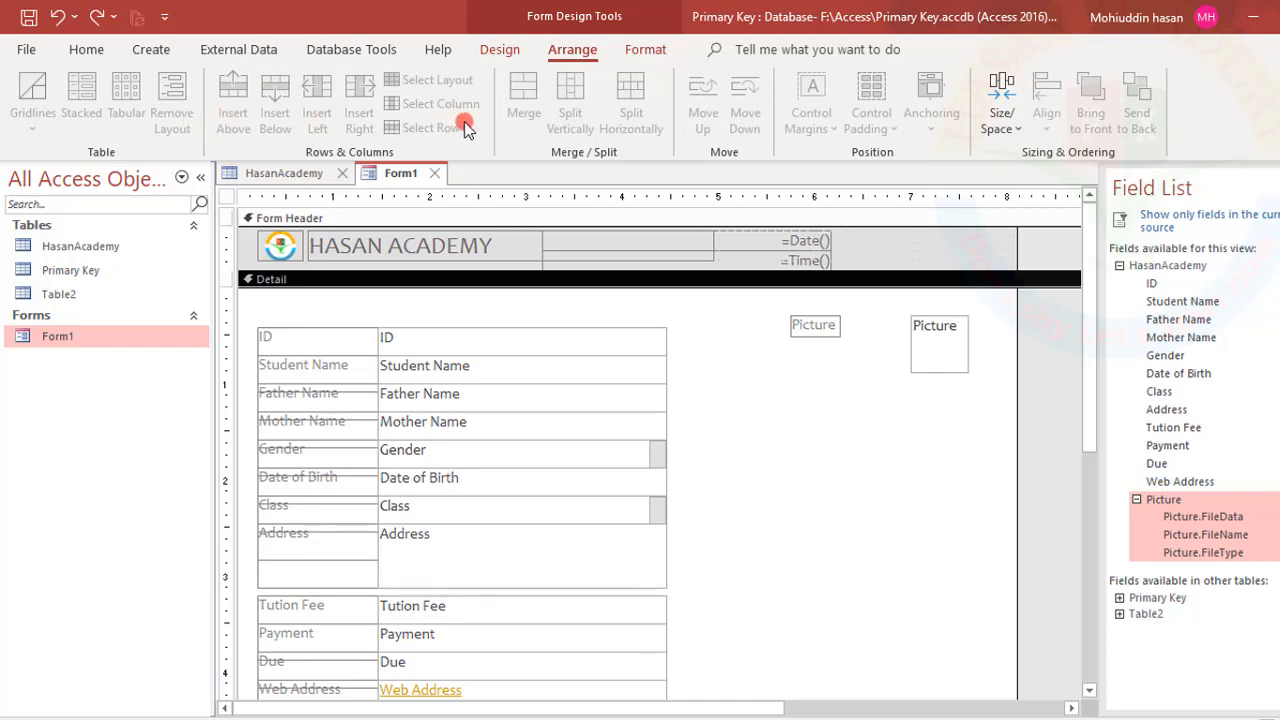
{"action": "left_click_drag", "start_coordinate": [676, 352], "coordinate": [640, 395]}
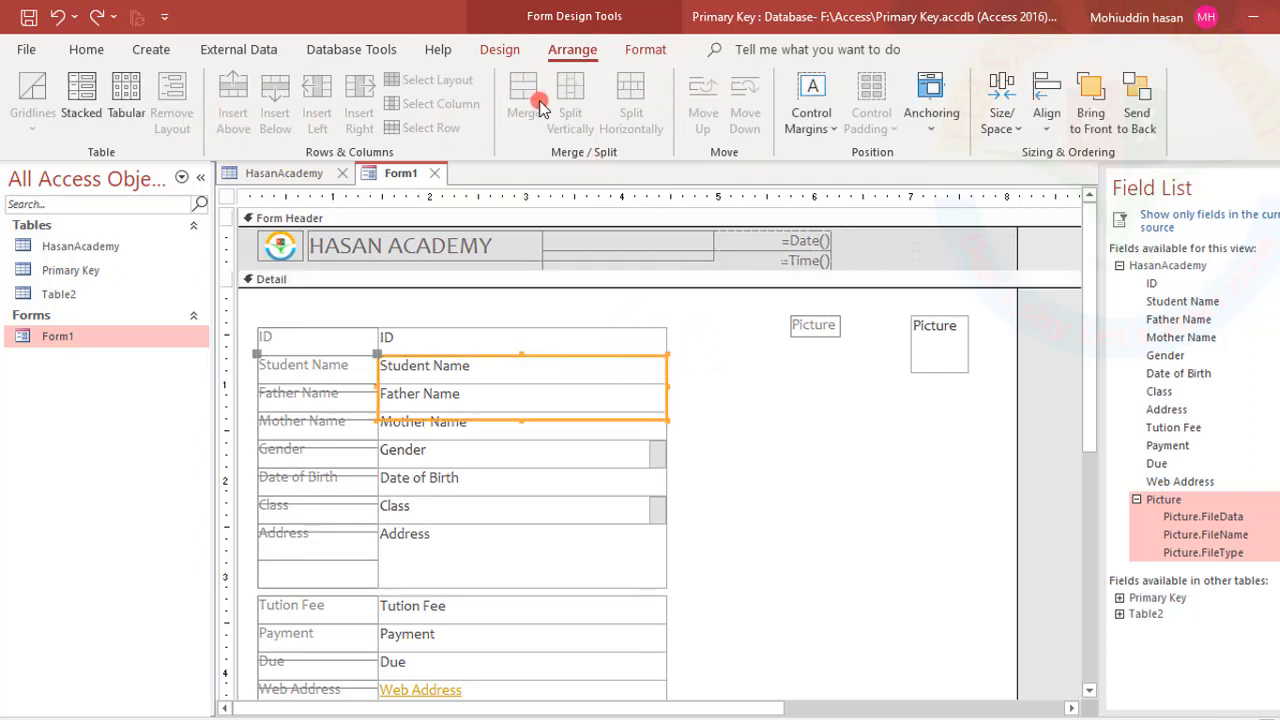
{"action": "left_click", "coordinate": [738, 391]}
{"action": "left_click_drag", "start_coordinate": [715, 321], "coordinate": [284, 648]}
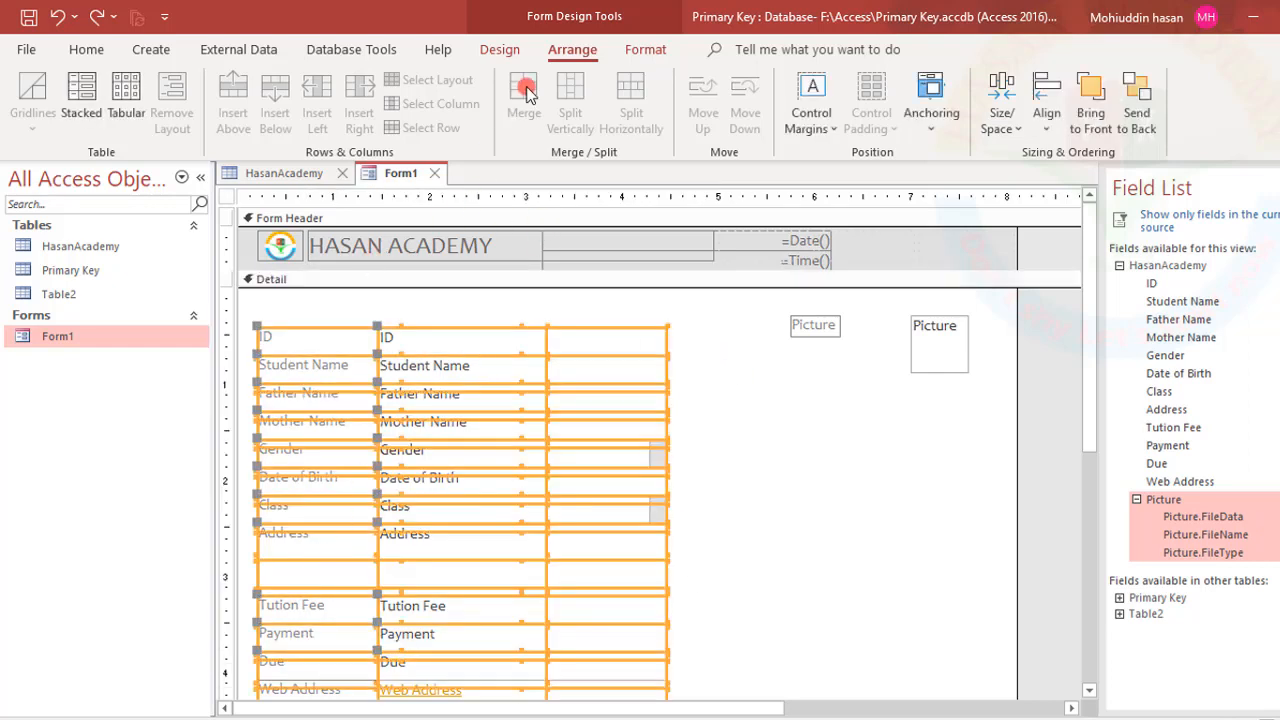